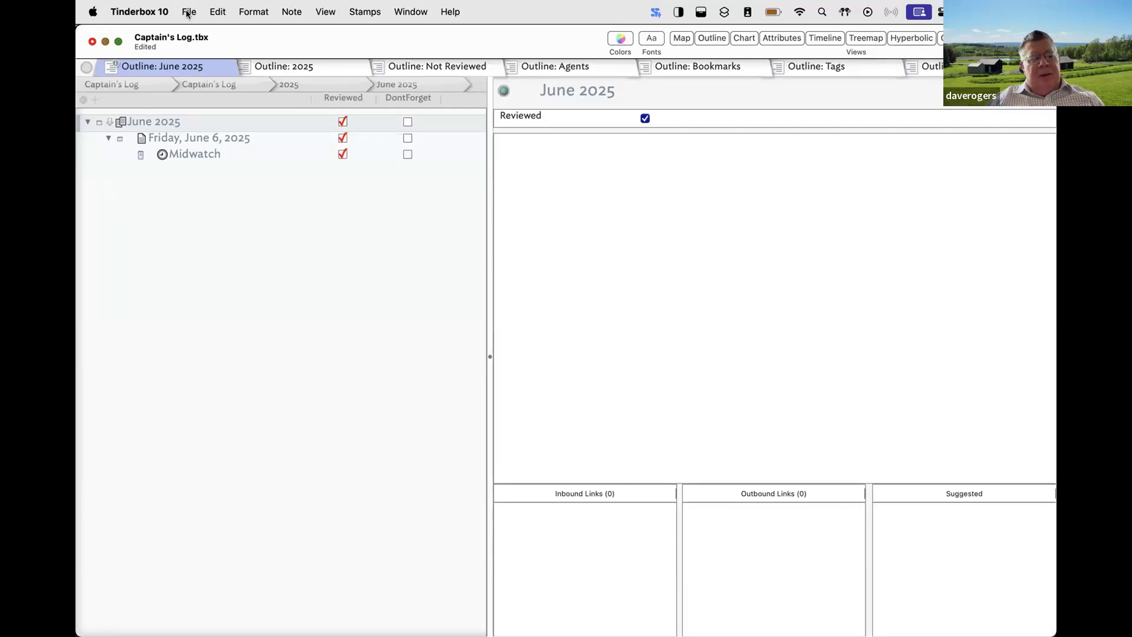
Show the Inspector's agent and rule activity, and switch to the Captain's Log Prototype.tbx document to compare it.
key("super+1")
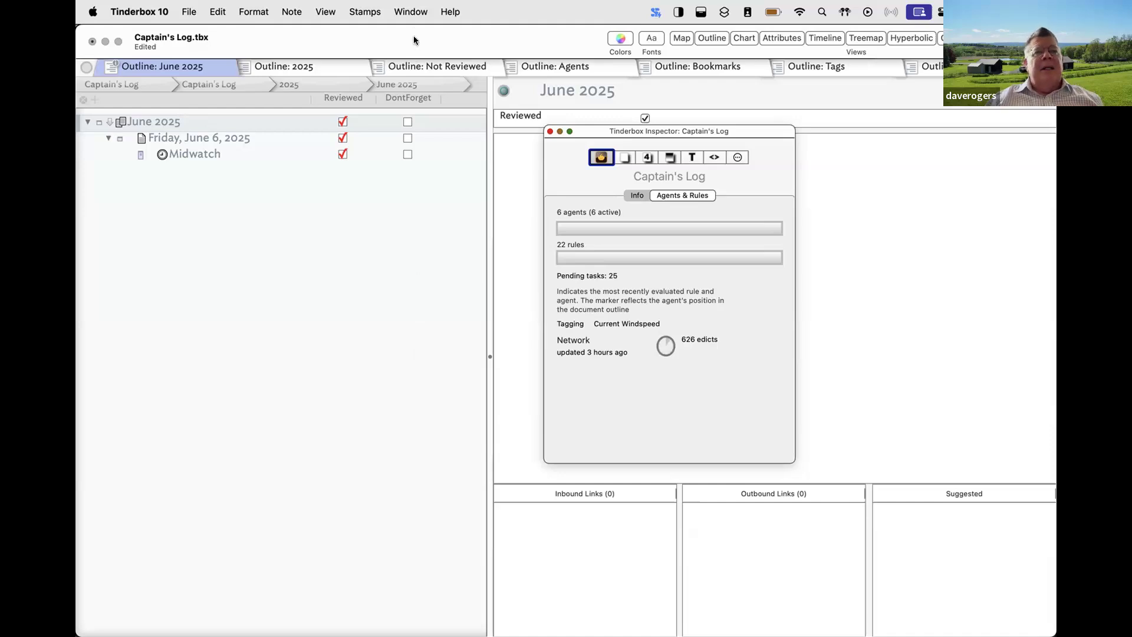
left_click(411, 11)
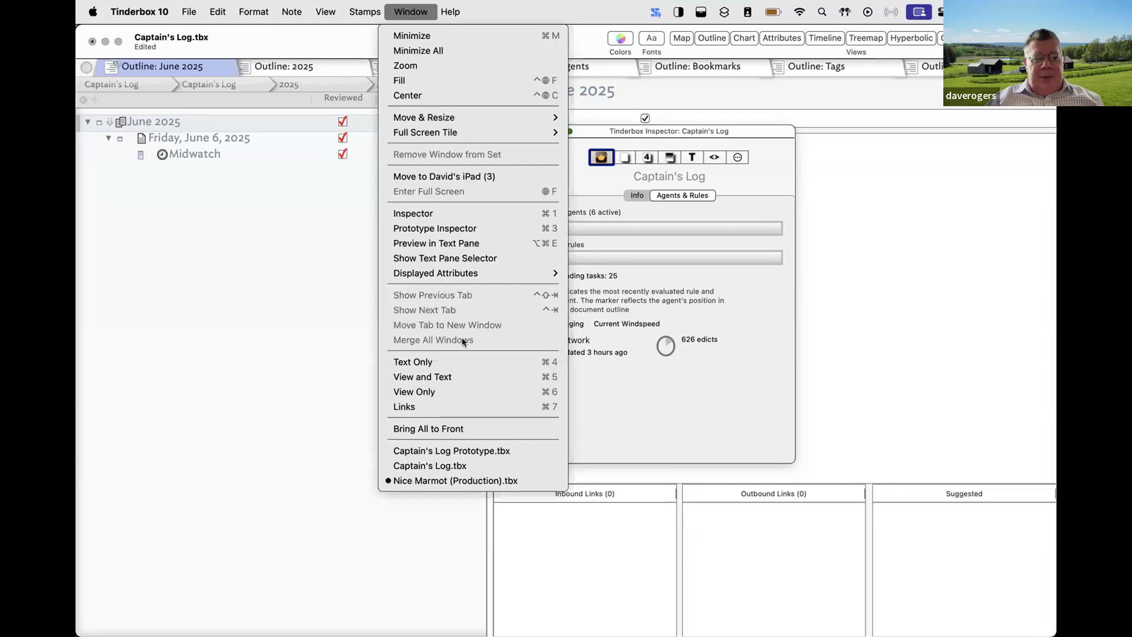
left_click(470, 451)
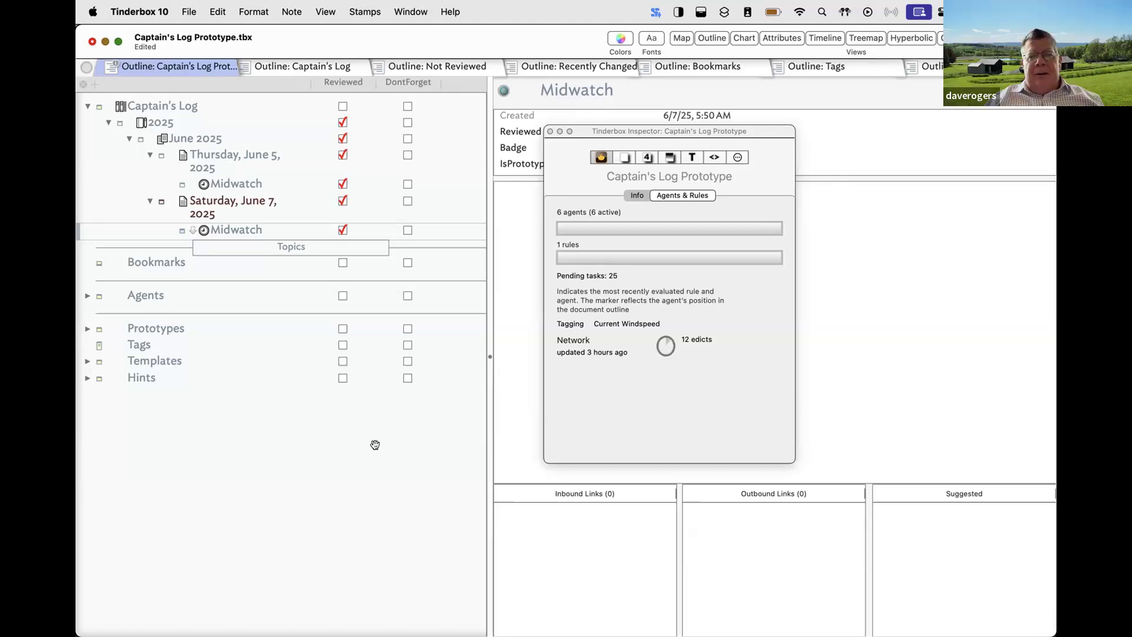
Return to the Captain's Log.tbx document to check its agent and rule activity.
left_click(190, 12)
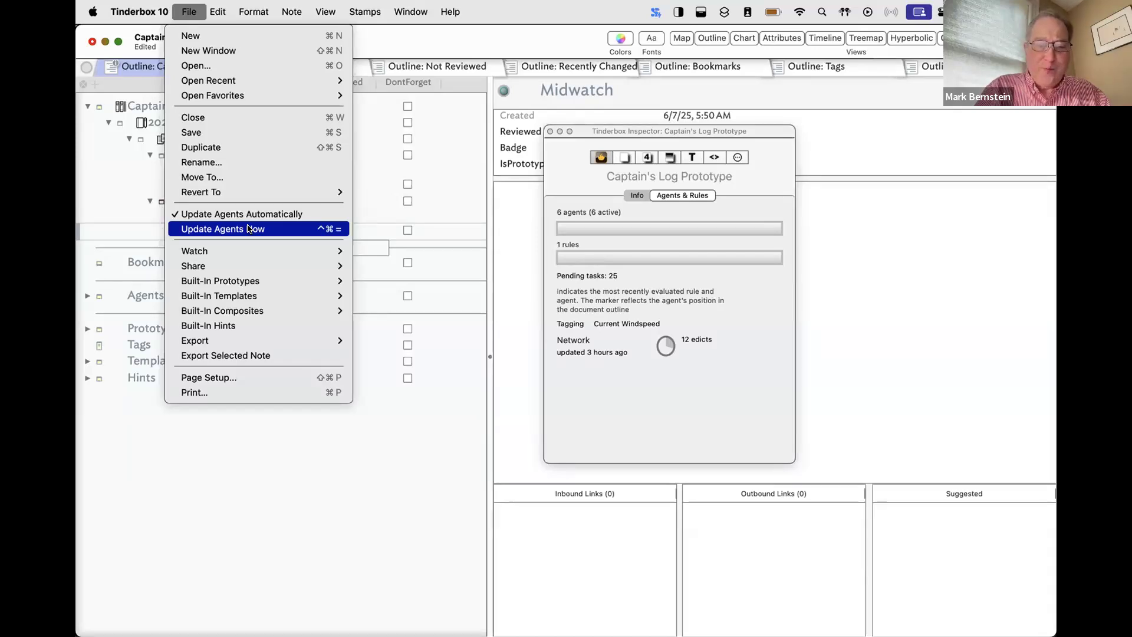
left_click(391, 538)
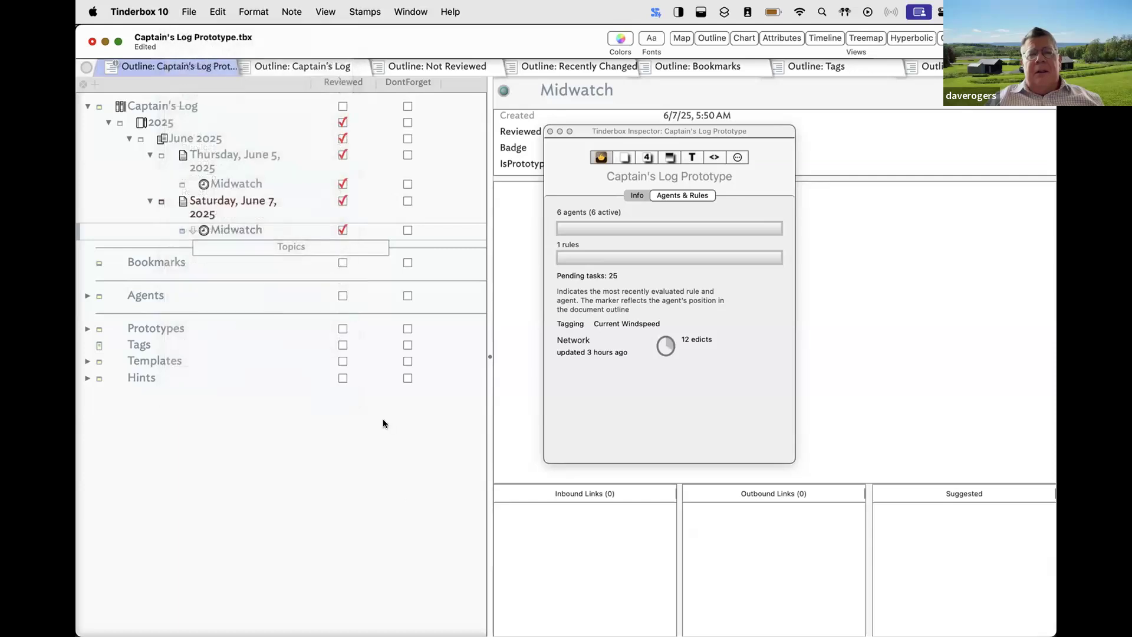
left_click(407, 12)
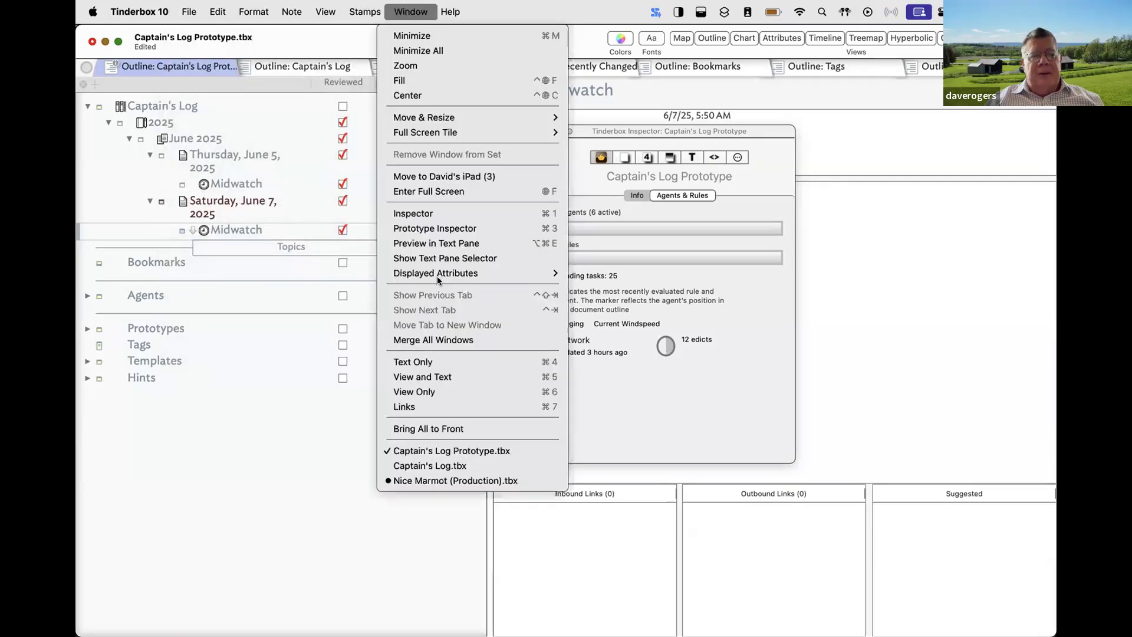
left_click(436, 466)
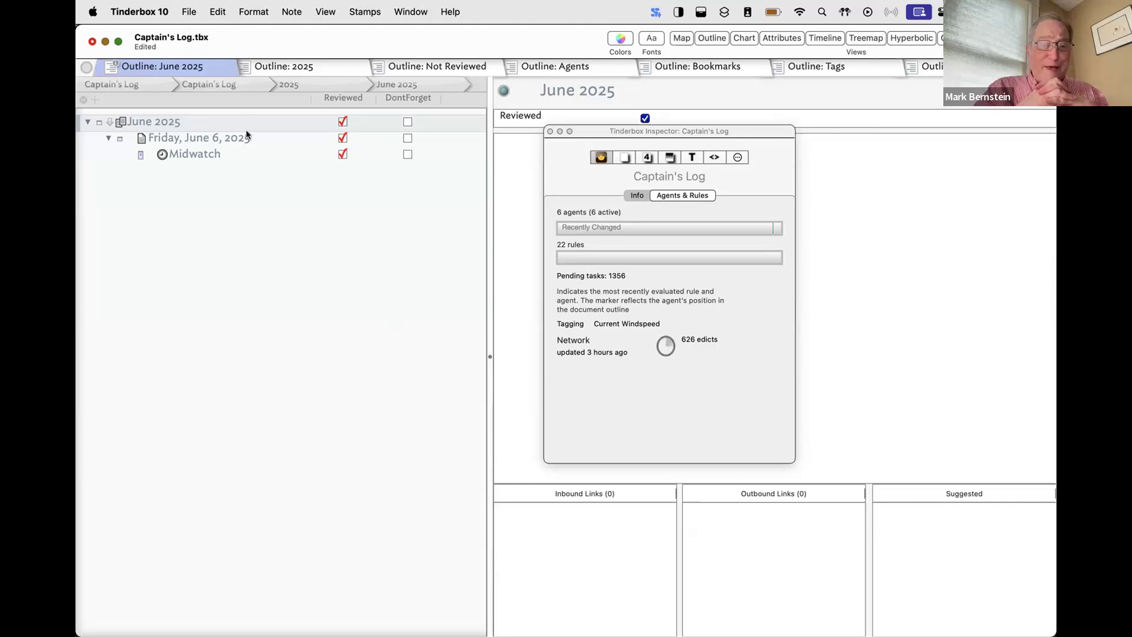
Search only the note names in Captain's Log.tbx for "Current Windspeed".
key("super+f")
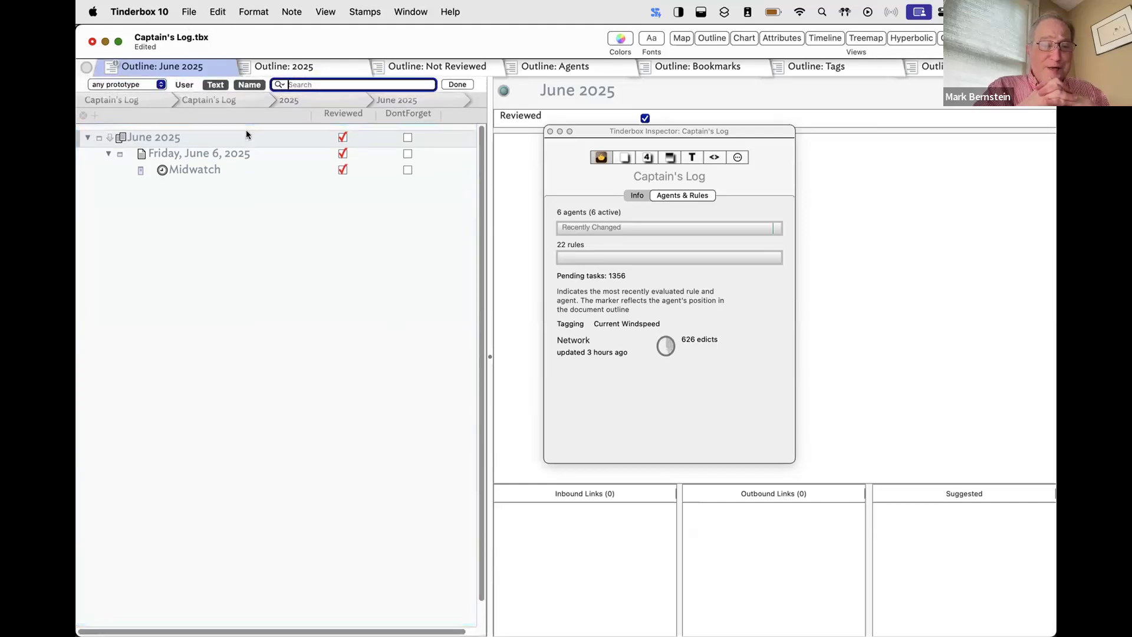
type("W")
key("BackSpace")
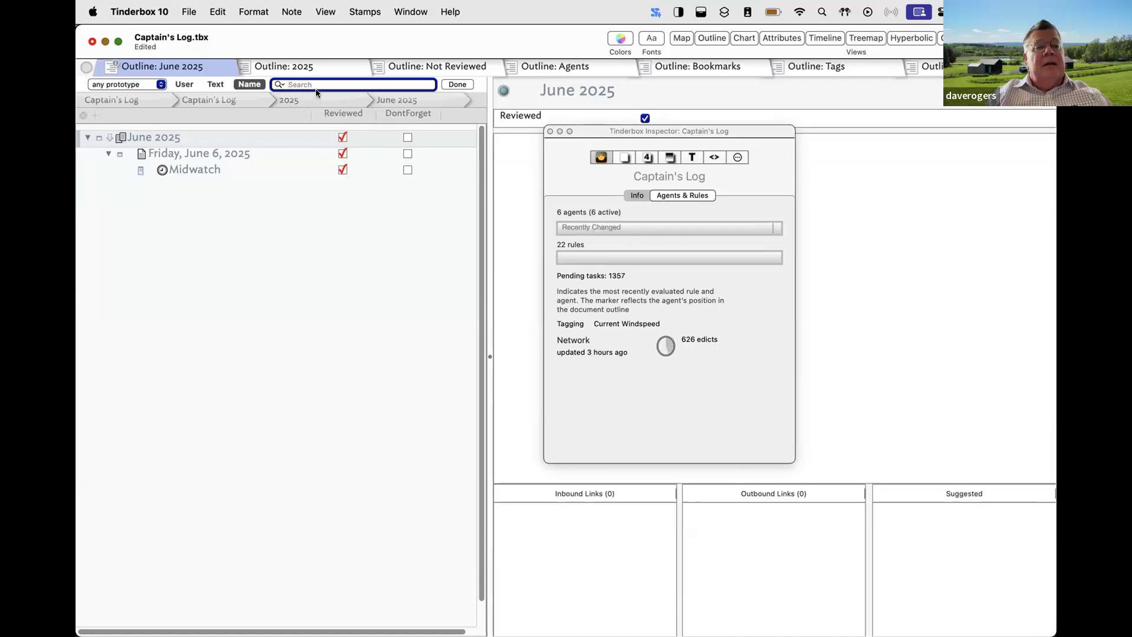
type("Wind")
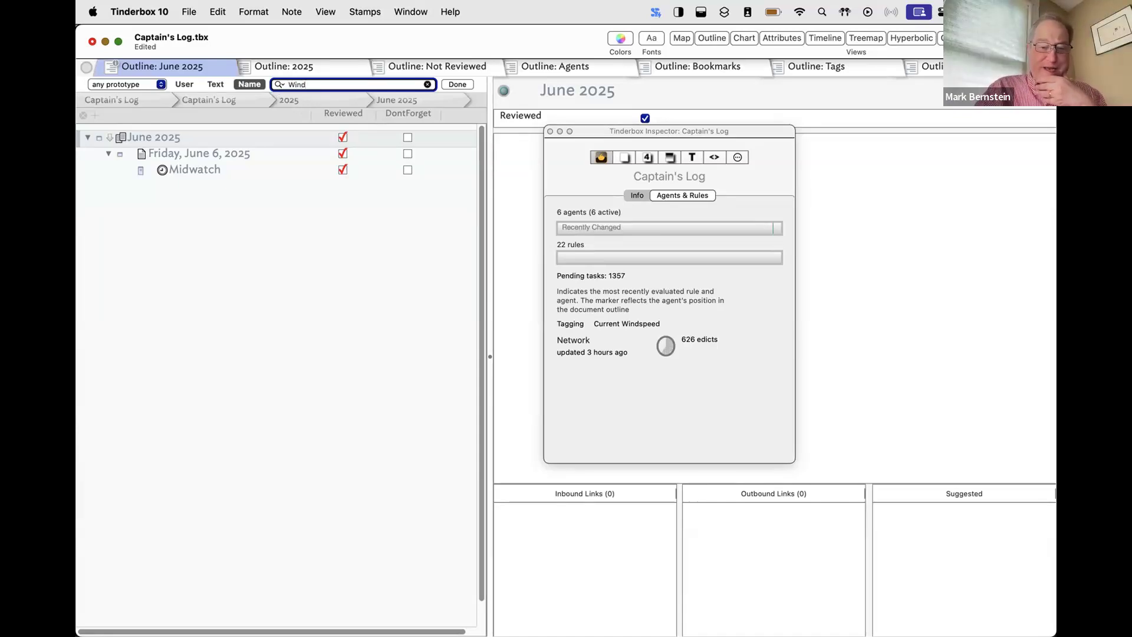
key("BackSpace")
key("BackSpace")
key("BackSpace")
key("BackSpace")
type("Current")
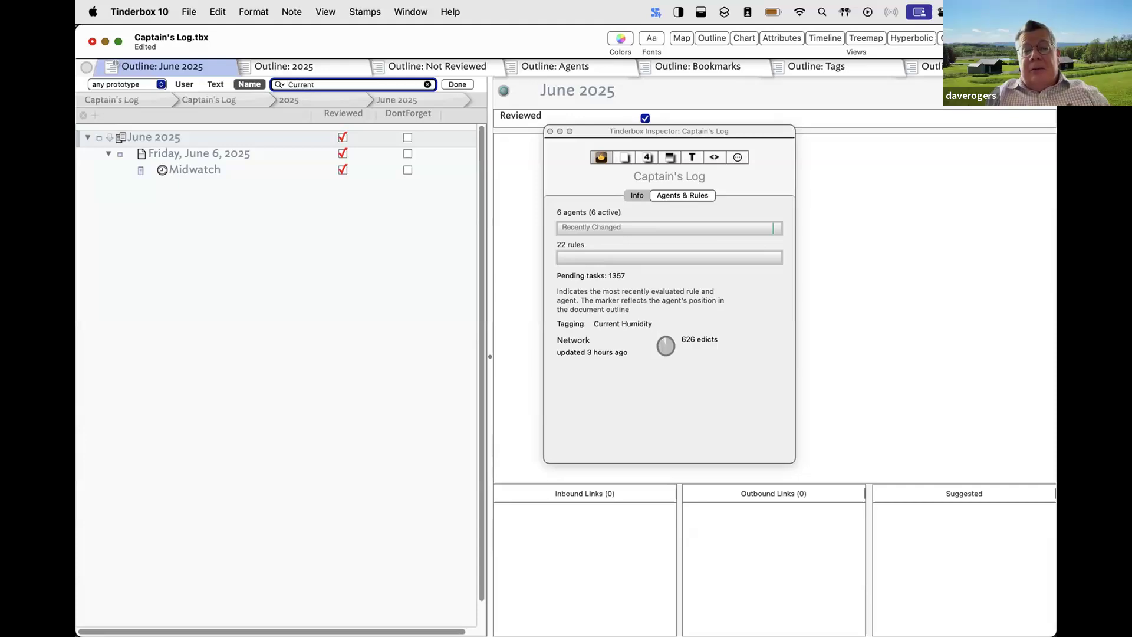
type(" Windwp")
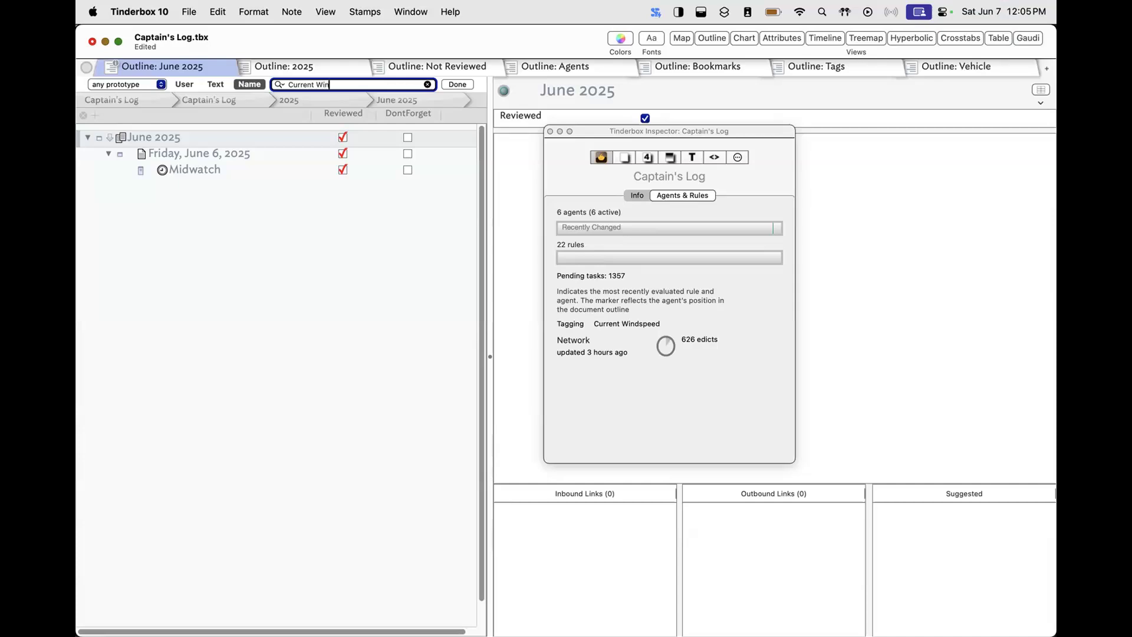
key("BackSpace")
key("BackSpace")
type("speed")
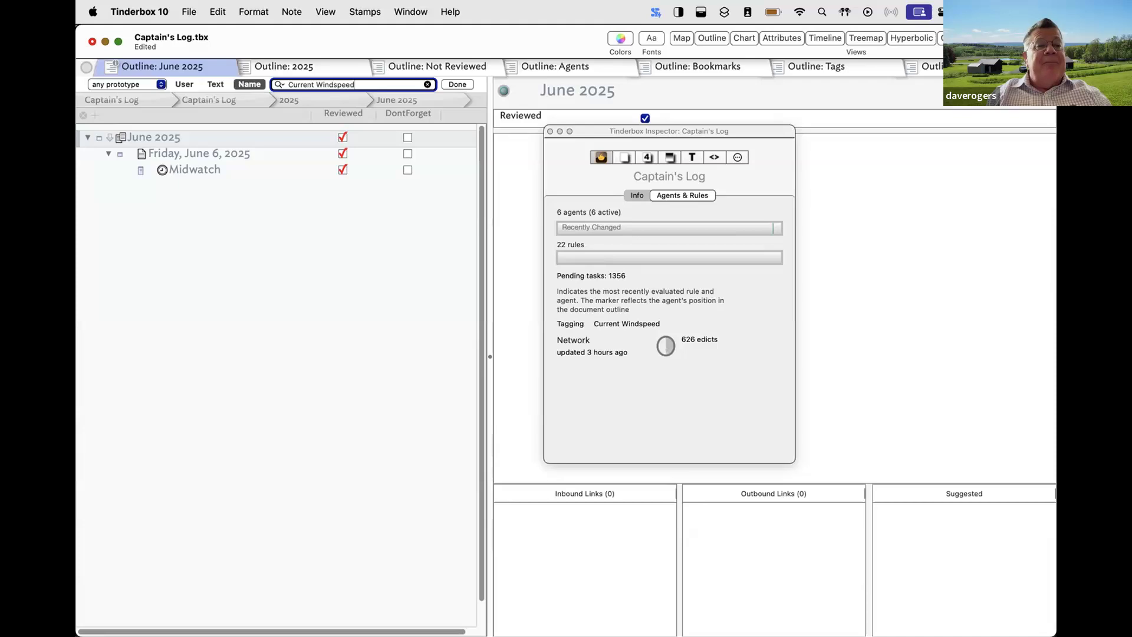
key("Return")
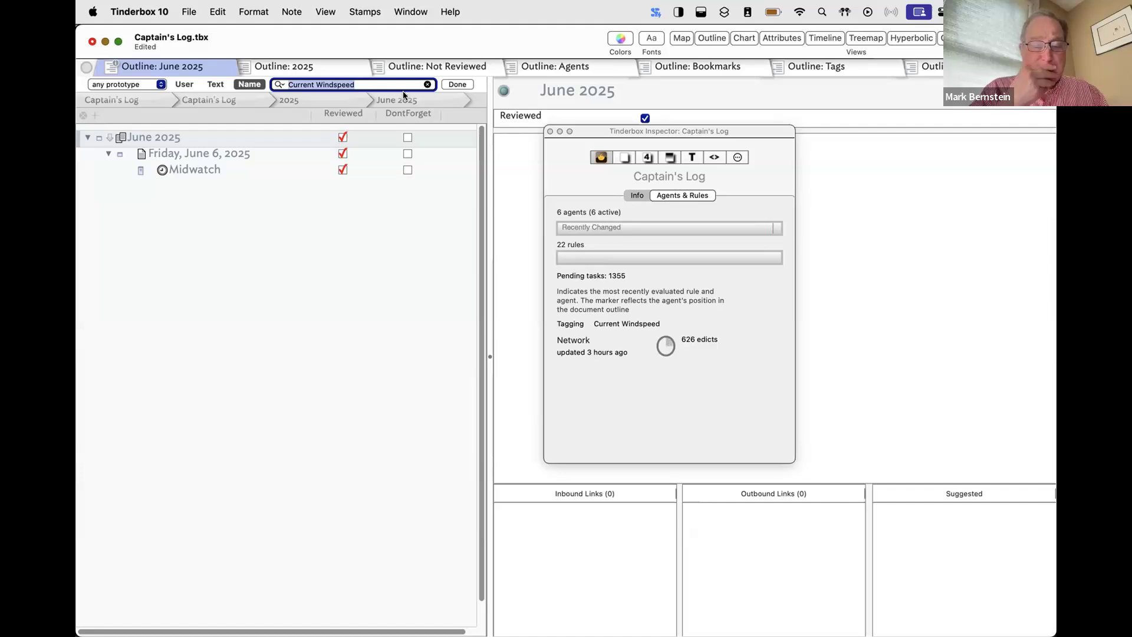
Switch to Nice Marmot (Production).tbx and check its agent and rule activity in the Inspector.
left_click(411, 12)
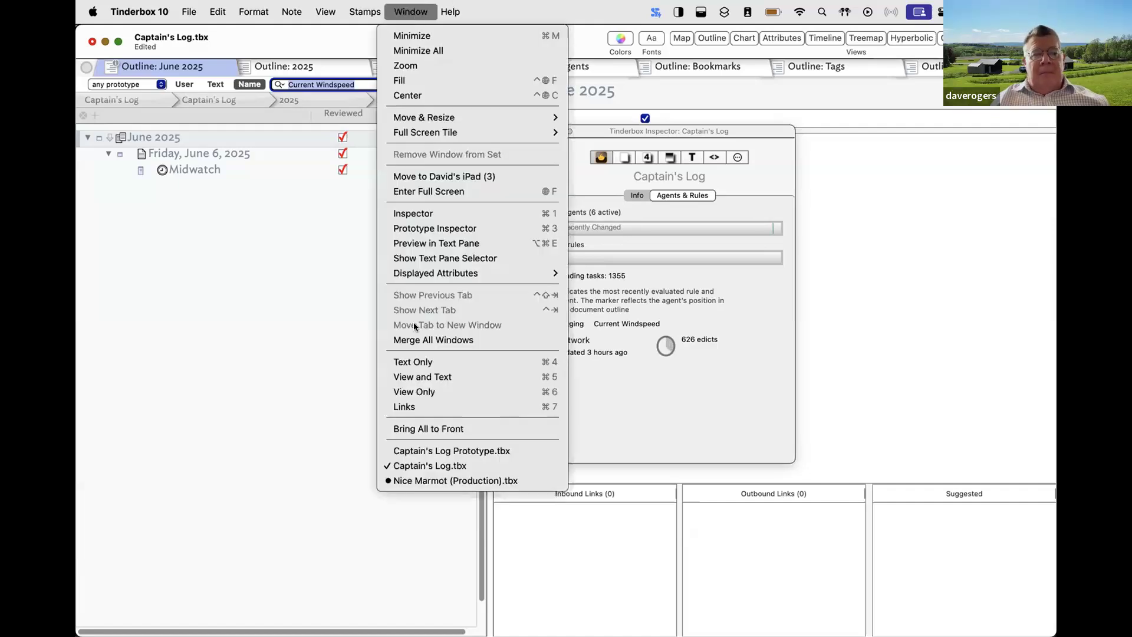
left_click(409, 472)
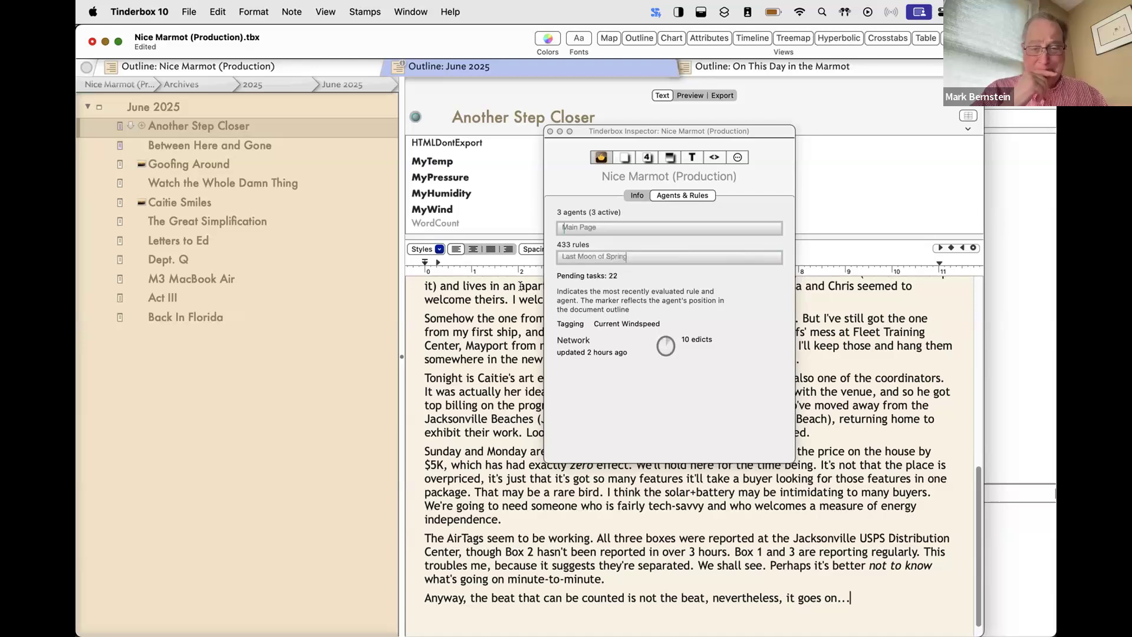
left_click(411, 13)
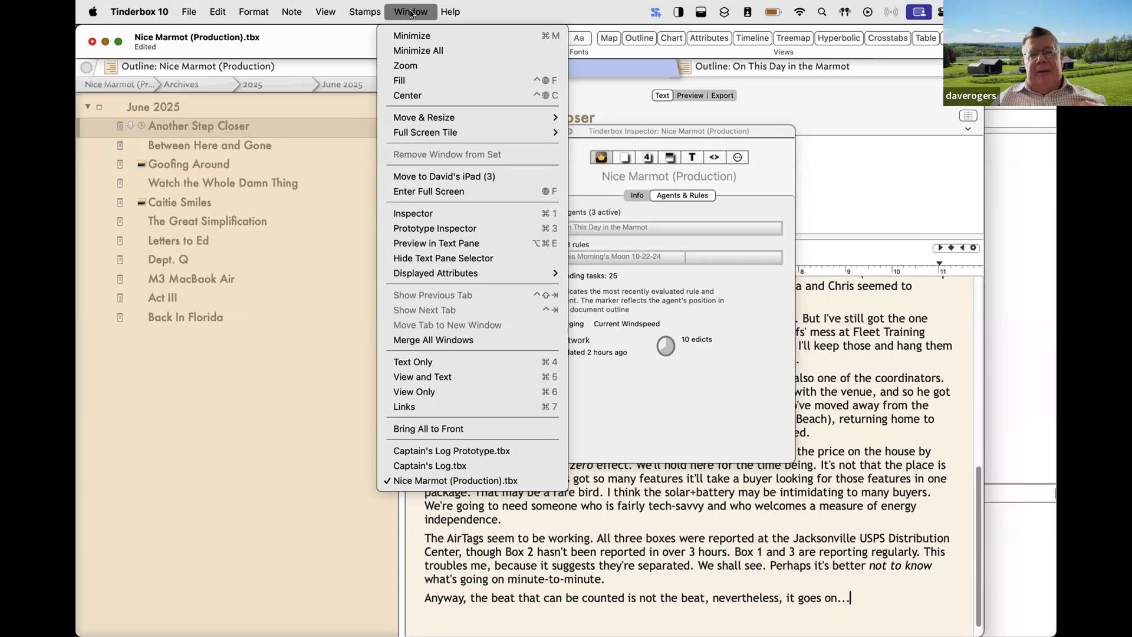
left_click(411, 12)
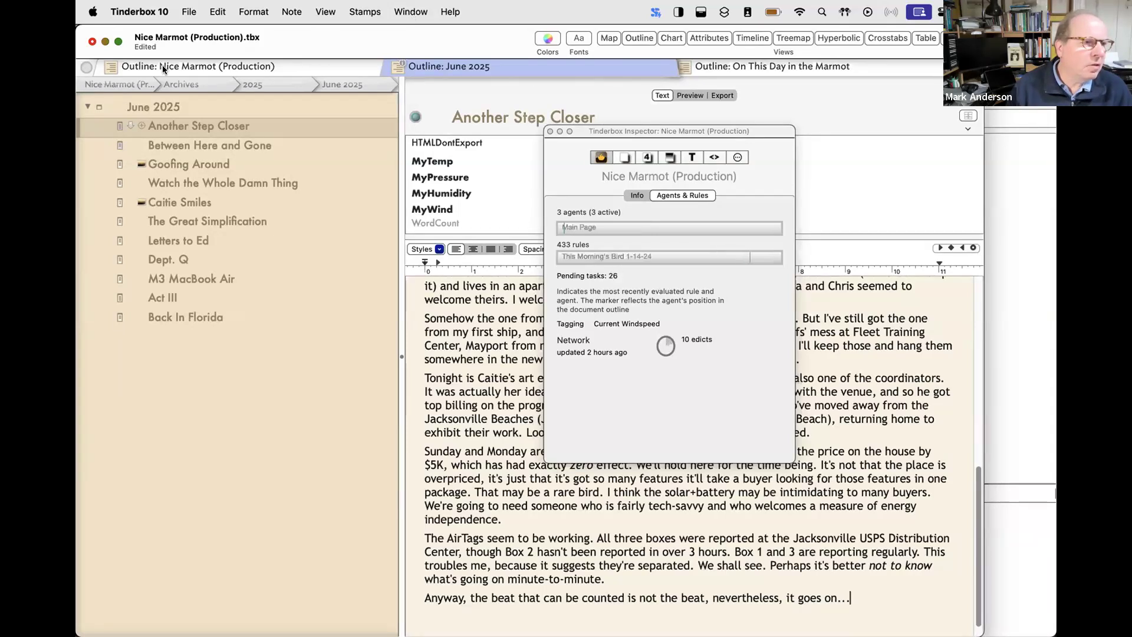
Save and close the Nice Marmot (Production).tbx and Captain's Log.tbx documents.
left_click(92, 41)
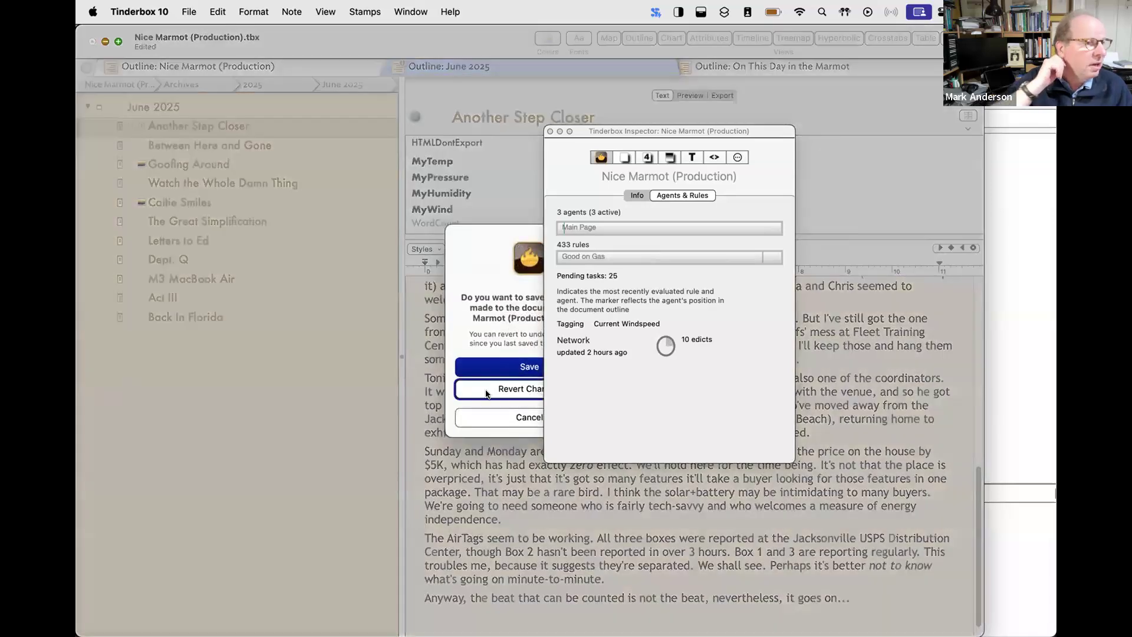
left_click(490, 362)
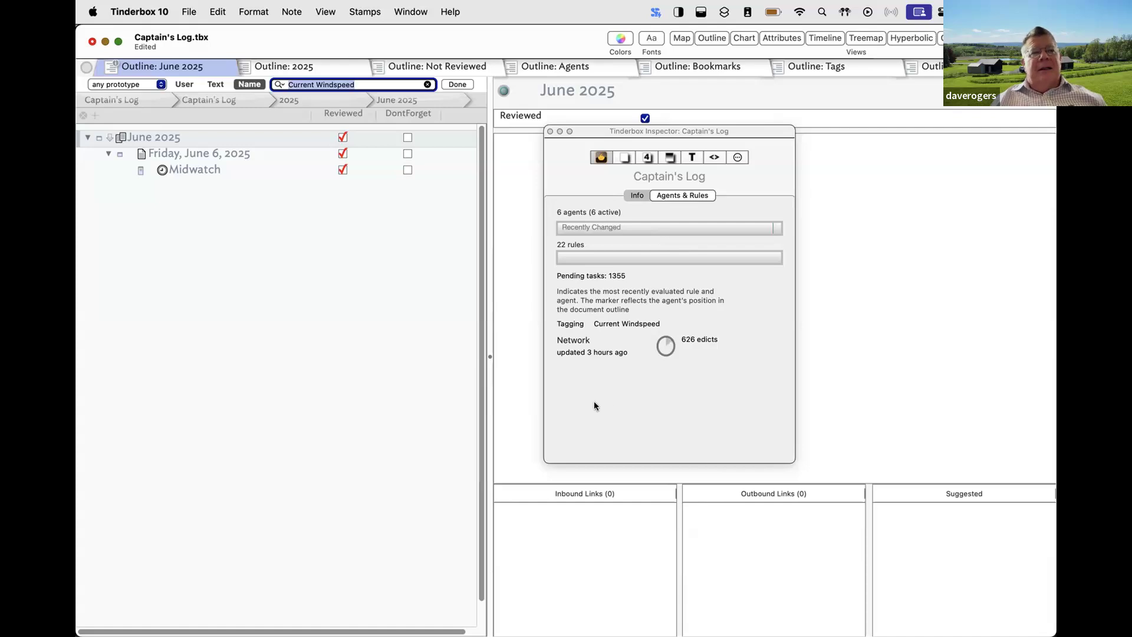
left_click(92, 41)
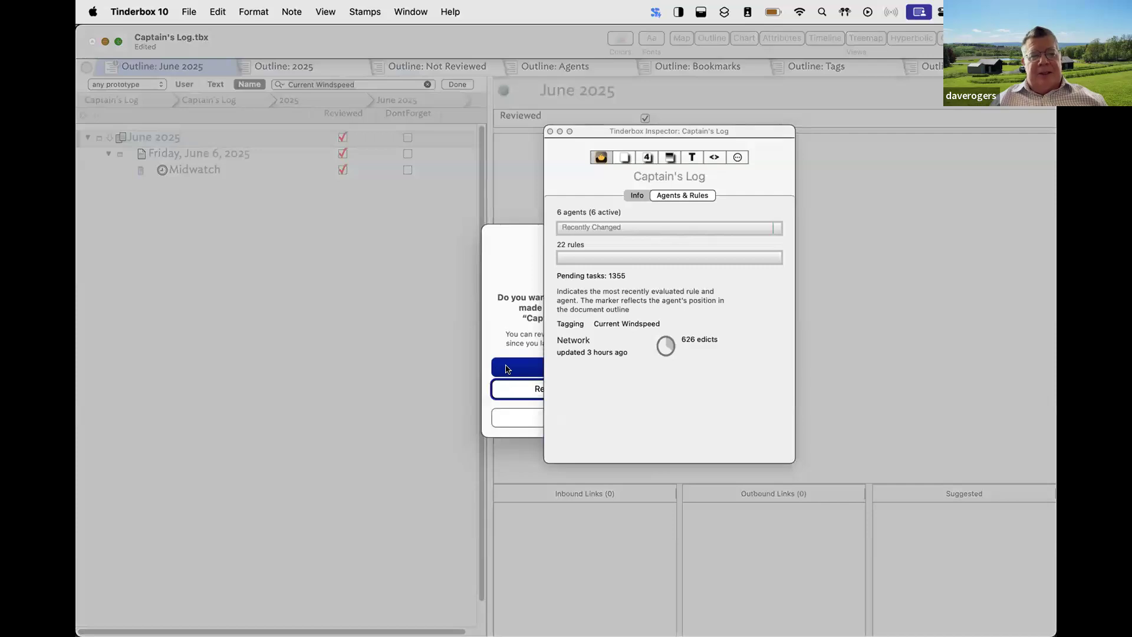
left_click(507, 369)
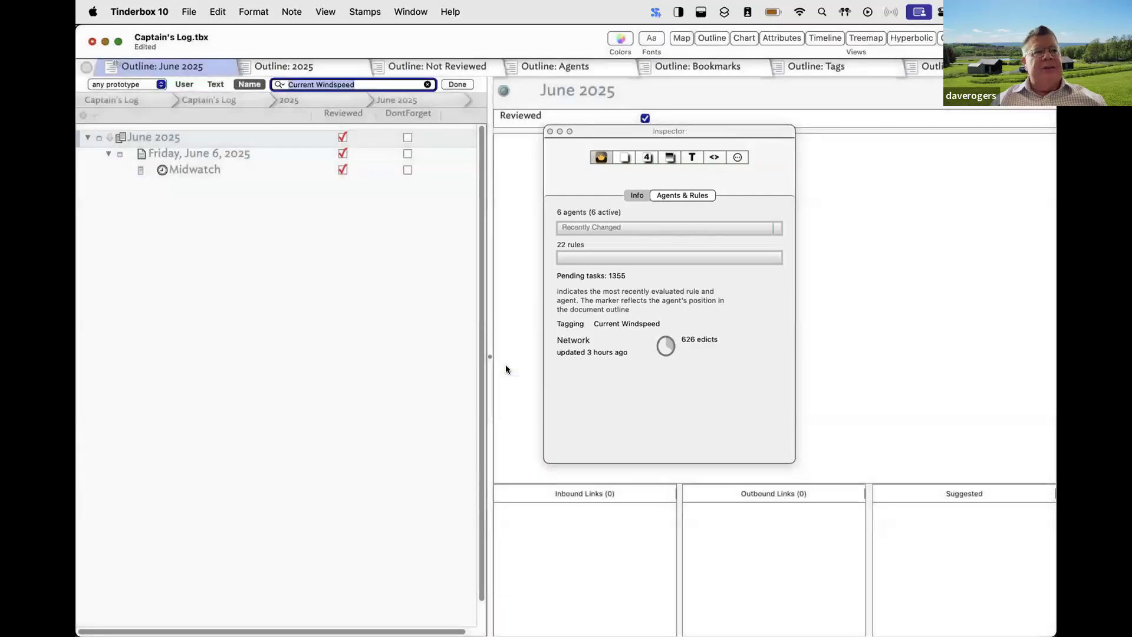
Restart Tinderbox, saving the changes to Captain's Log Prototype.tbx, and close the untitled document.
left_click(160, 10)
left_click(164, 200)
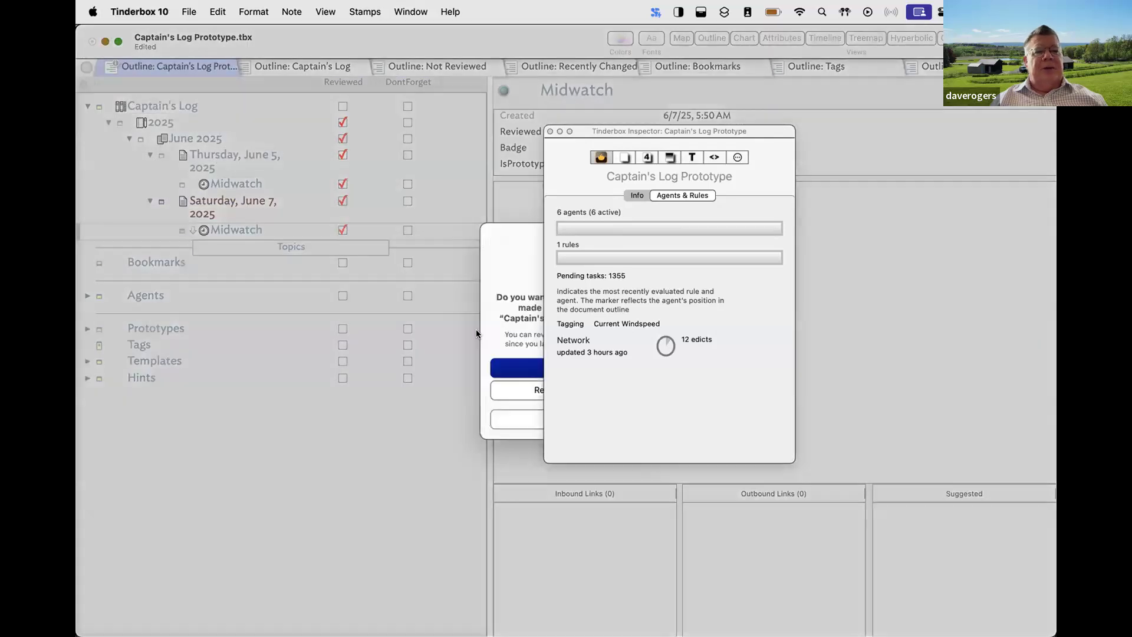
left_click(507, 368)
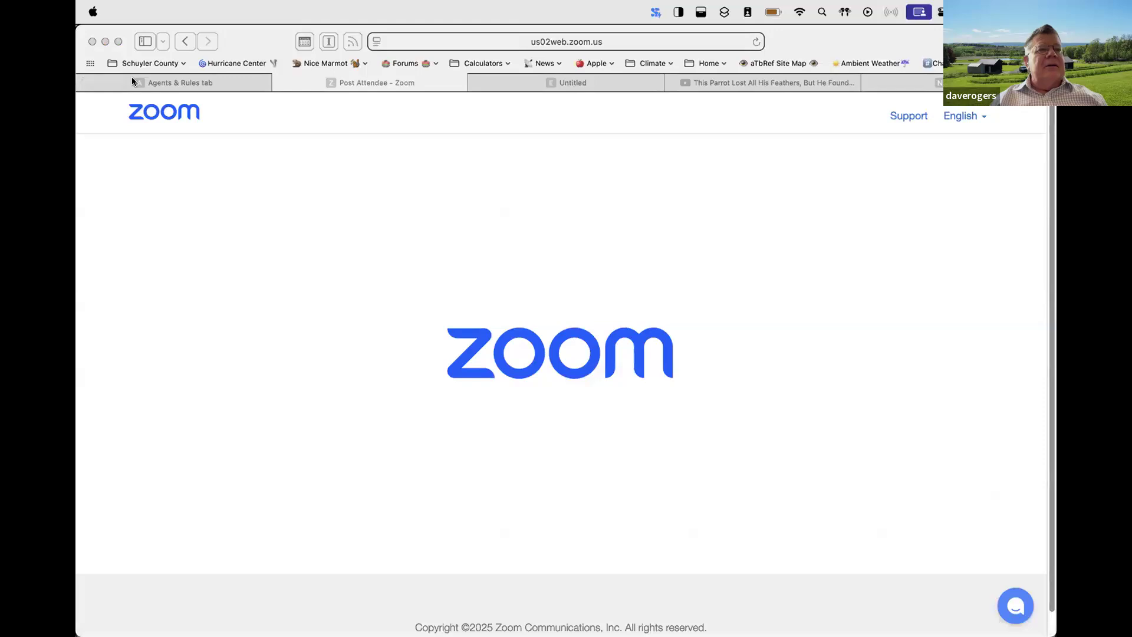
mouse_move(235, 617)
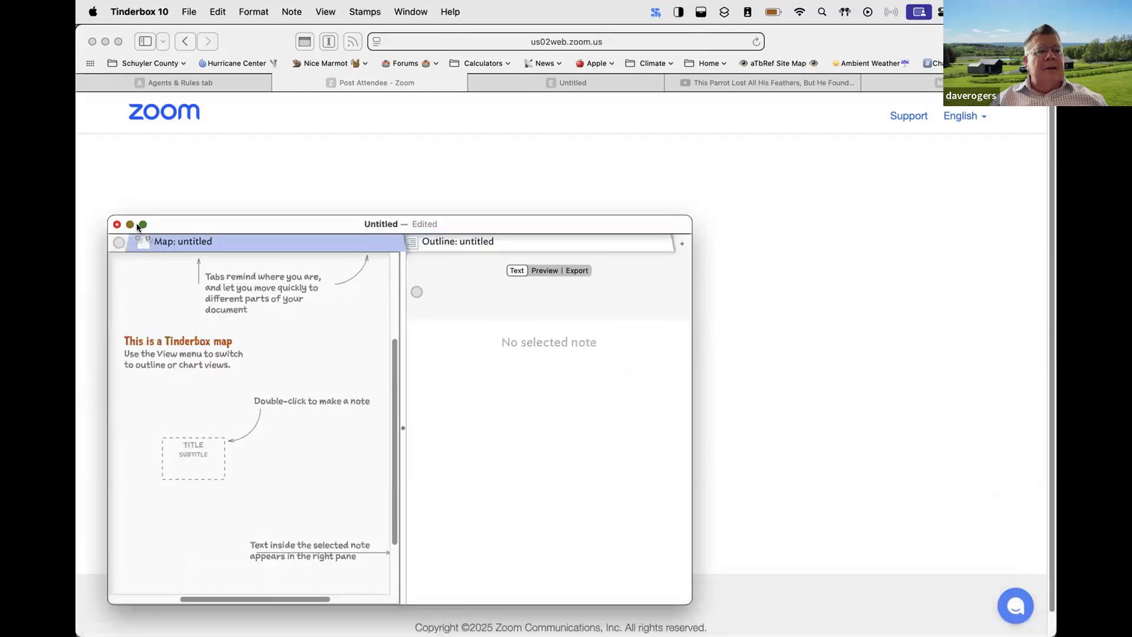
key("super+w")
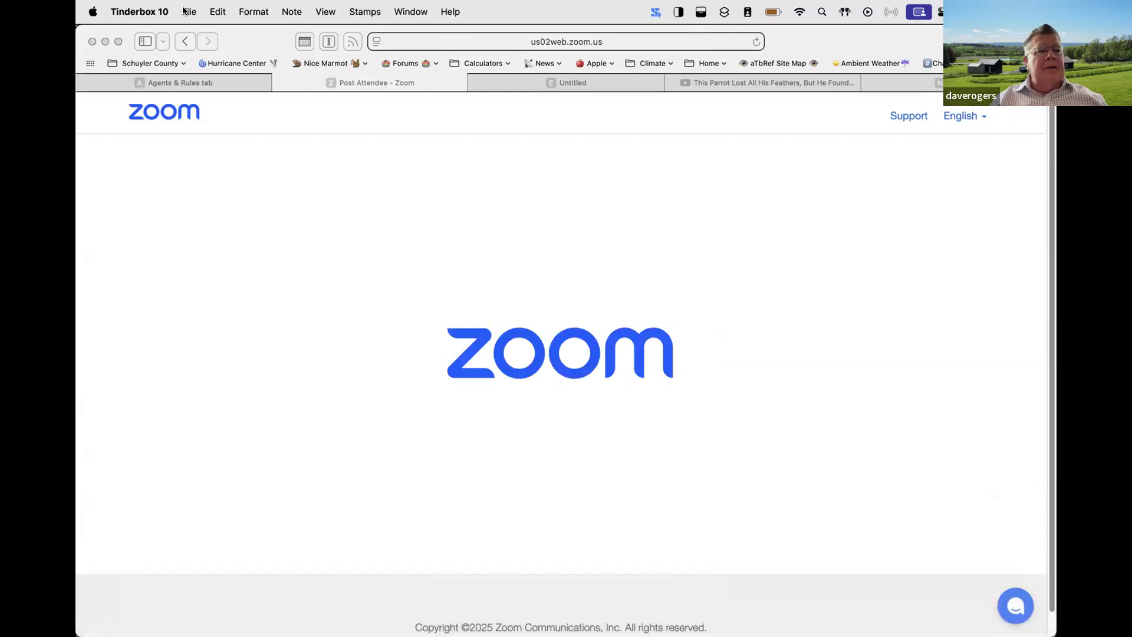
Reopen the recent documents Captain's Log Prototype.tbx and Captain's Log.tbx.
left_click(189, 12)
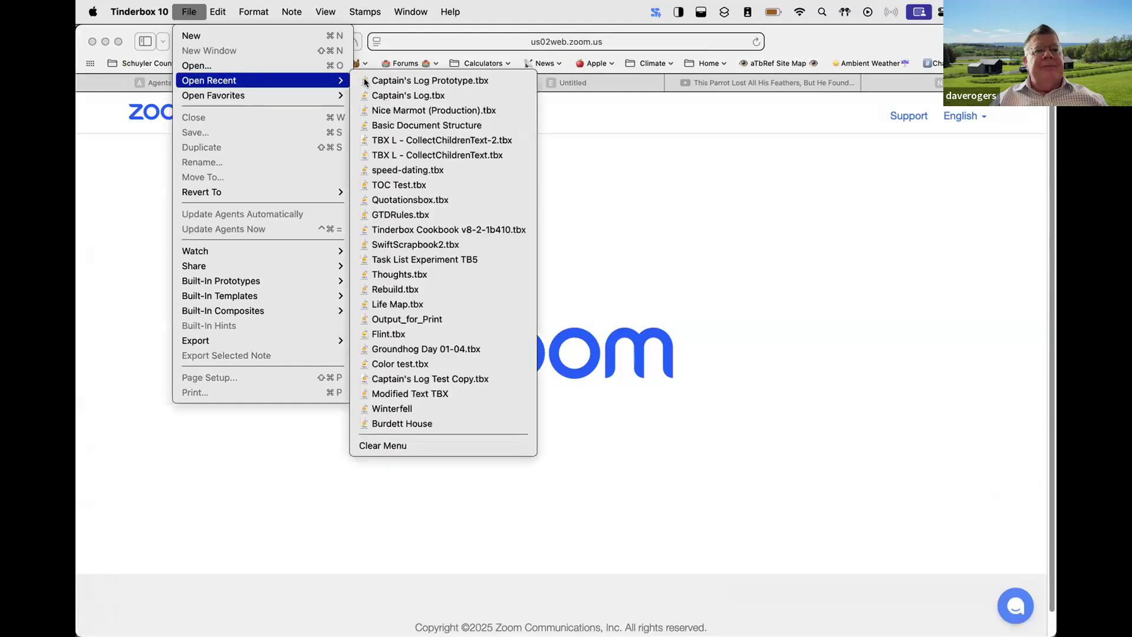
left_click(189, 11)
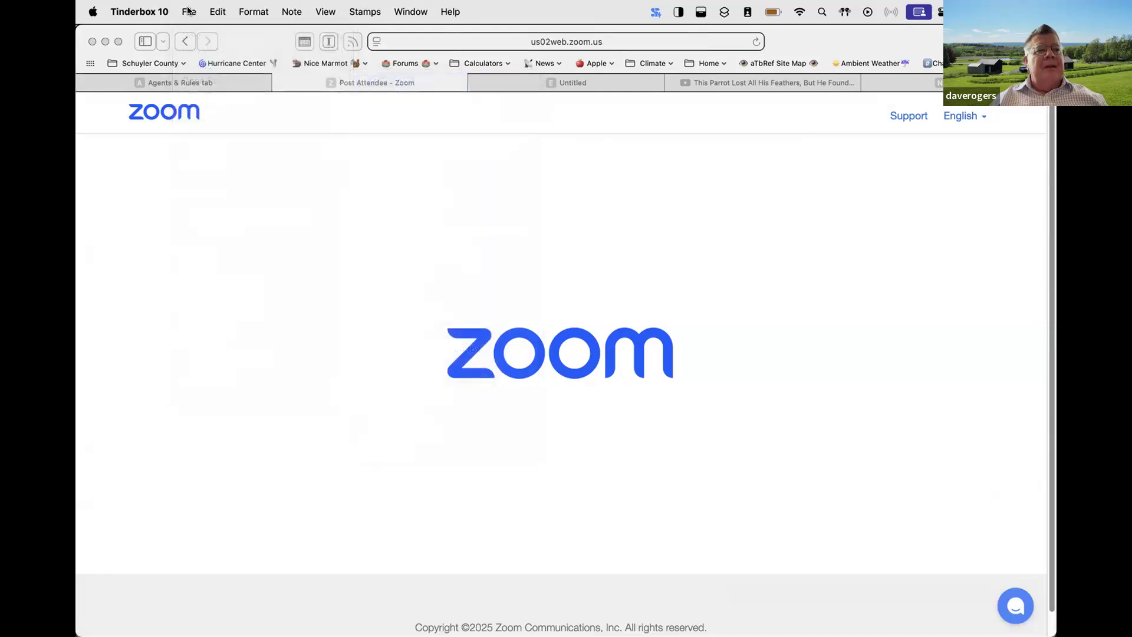
left_click(187, 11)
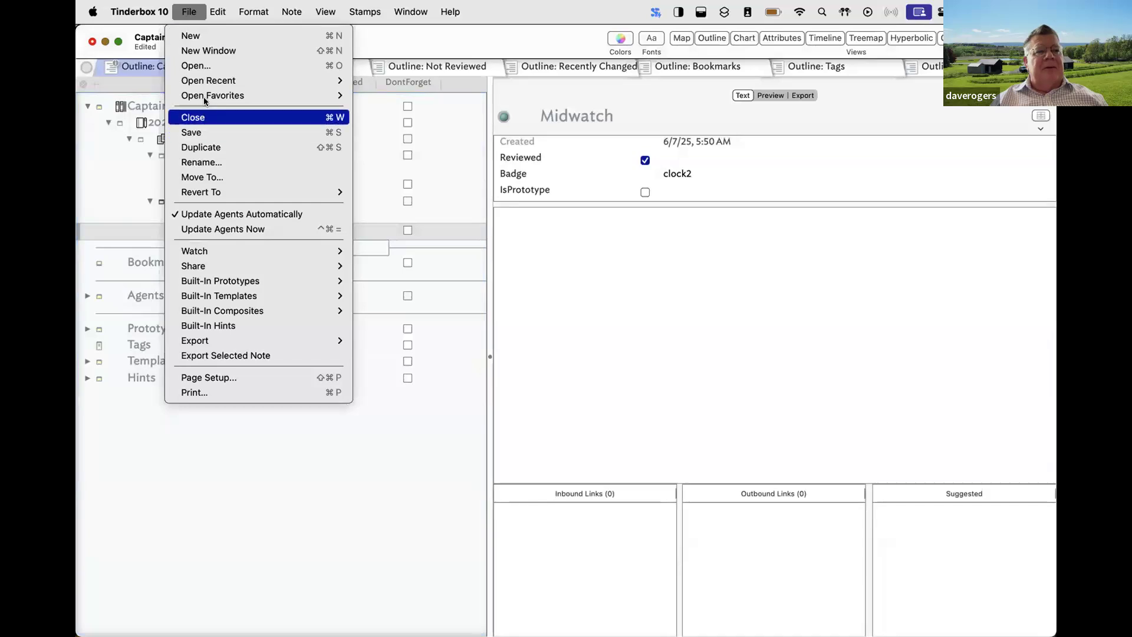
mouse_move(236, 80)
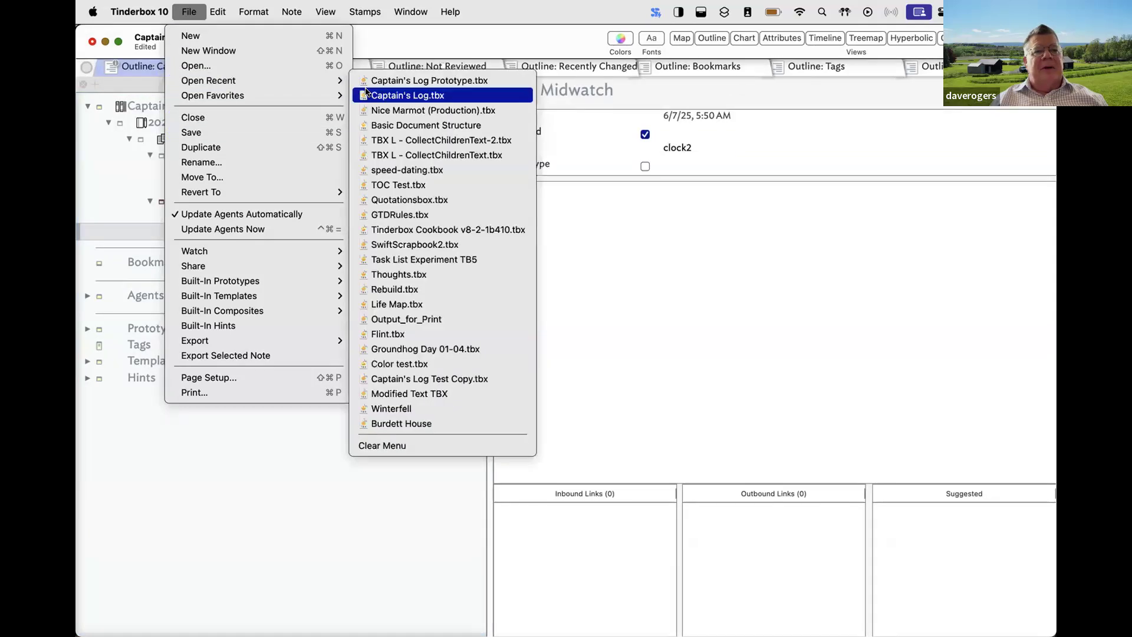
left_click(366, 91)
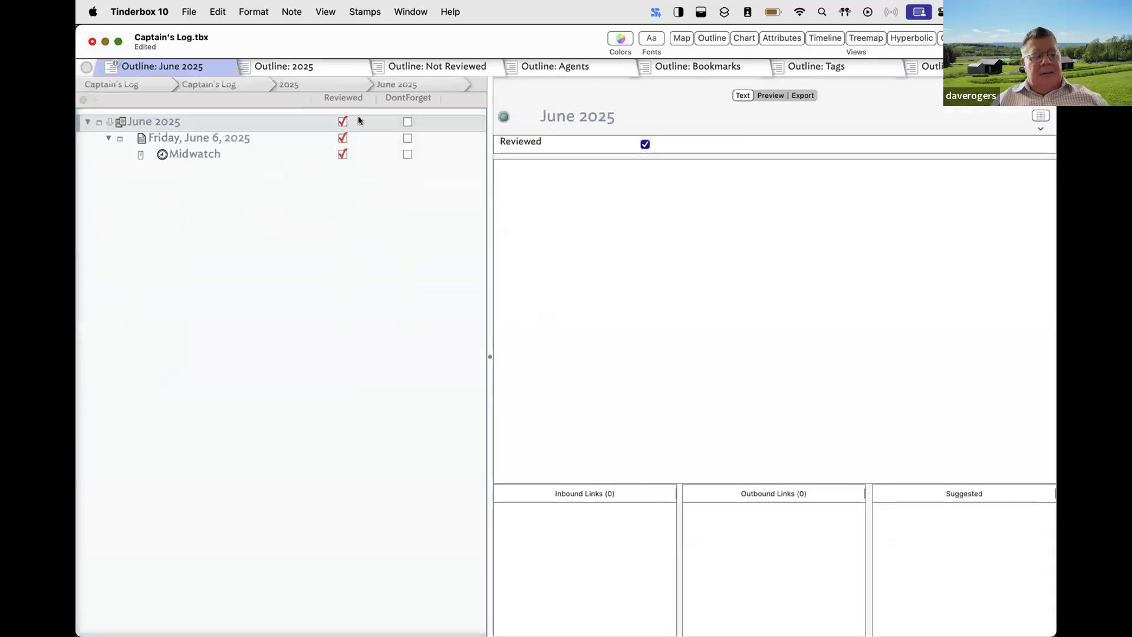
Show the agents and rules information for Captain's Log.tbx in the Inspector, and move the Inspector over the middle of the document.
key("super+1")
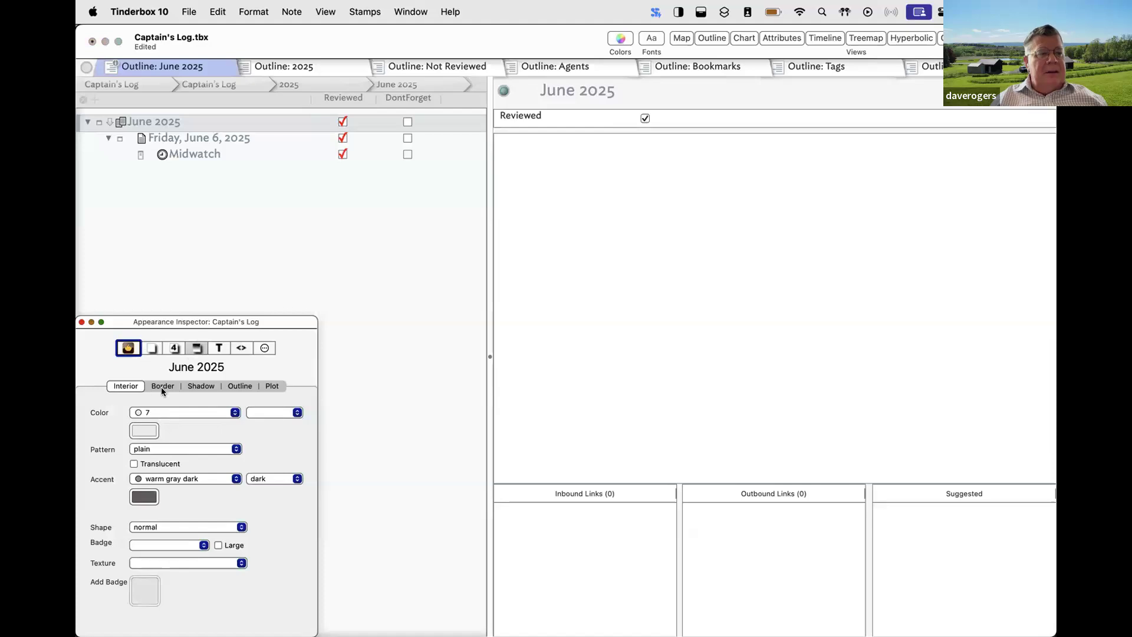
left_click(129, 348)
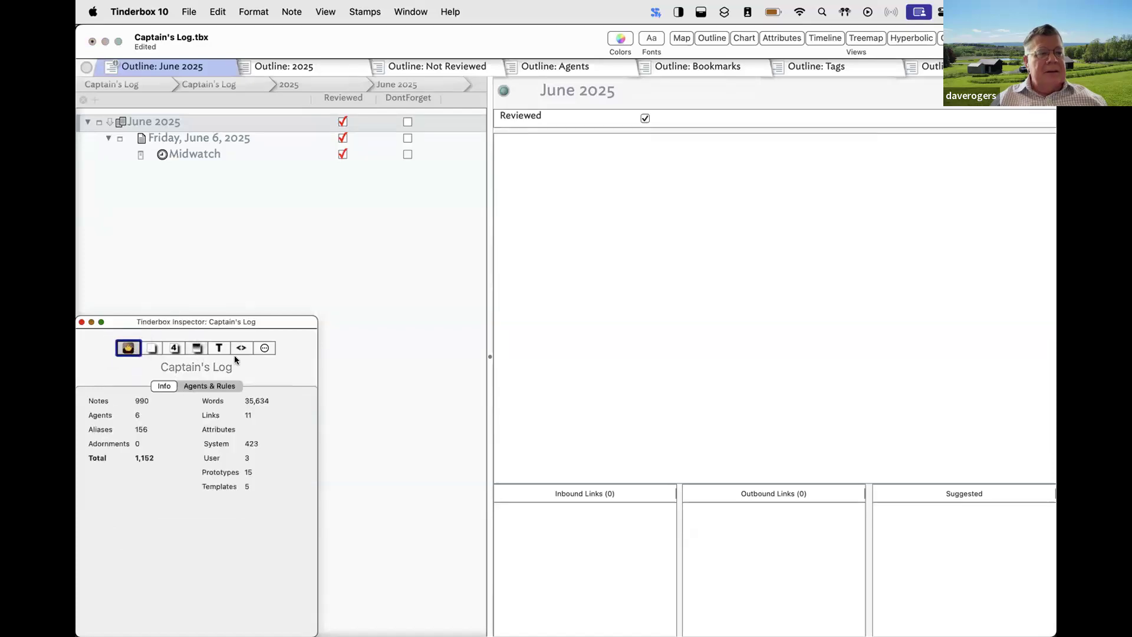
left_click(217, 387)
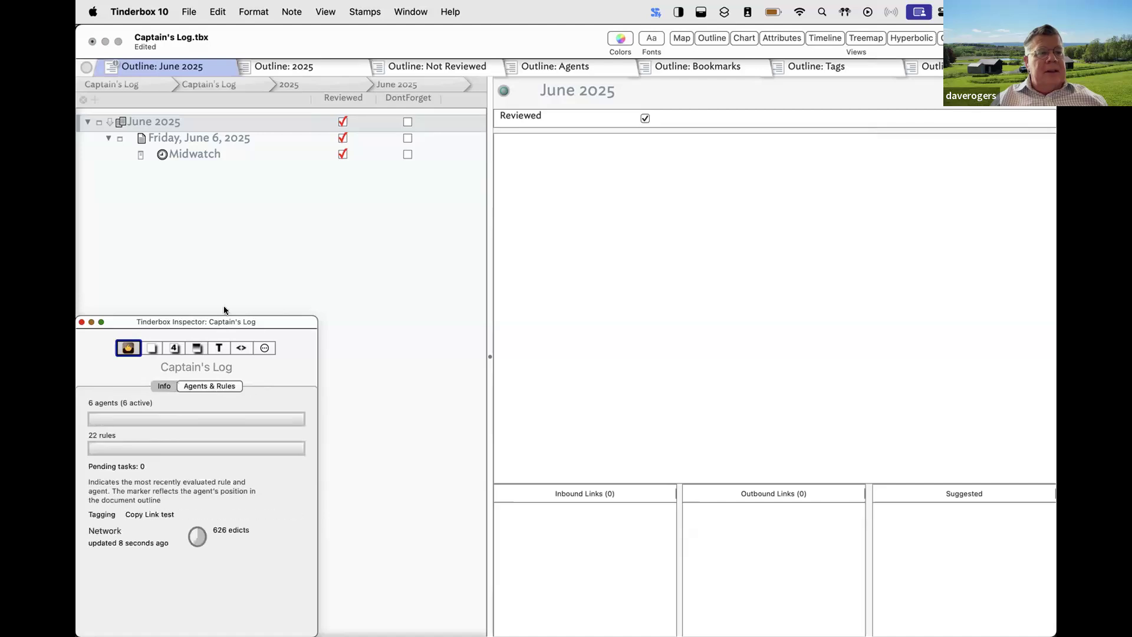
left_click_drag(220, 321, 289, 295)
left_click_drag(543, 201, 560, 180)
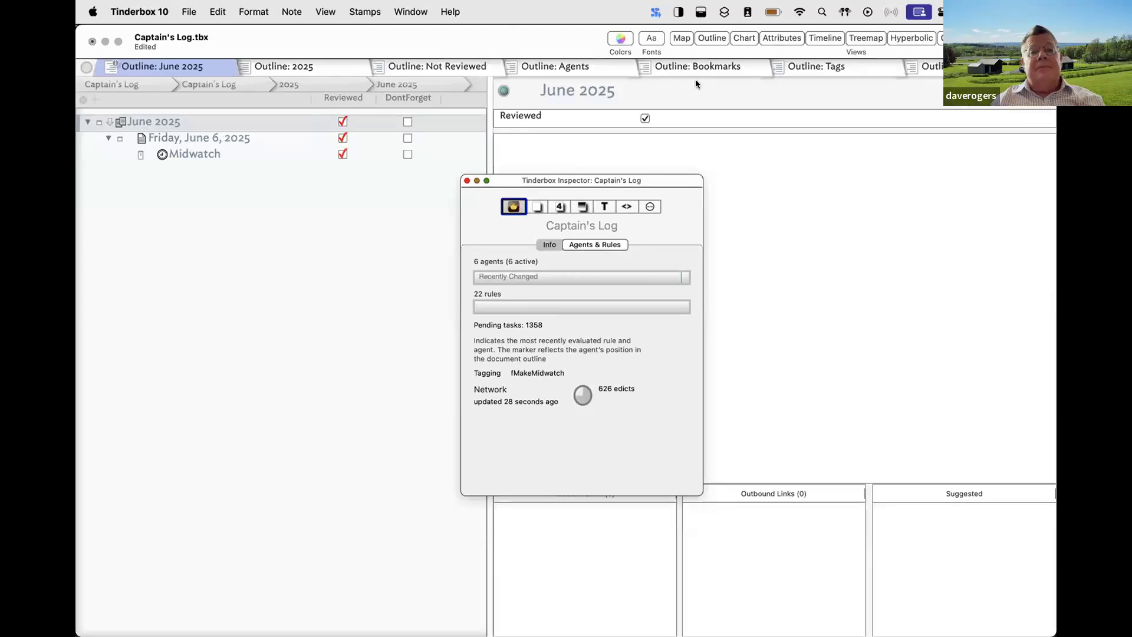
Show the query of the Recently Changed agent in the Action Inspector.
left_click(784, 241)
left_click(261, 219)
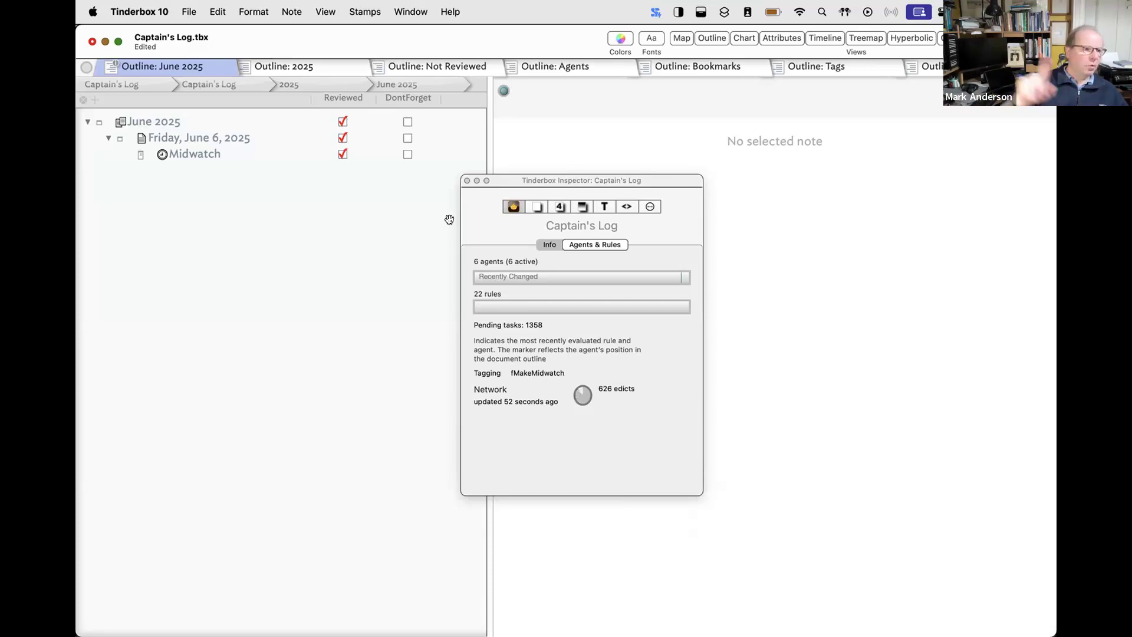
left_click(543, 69)
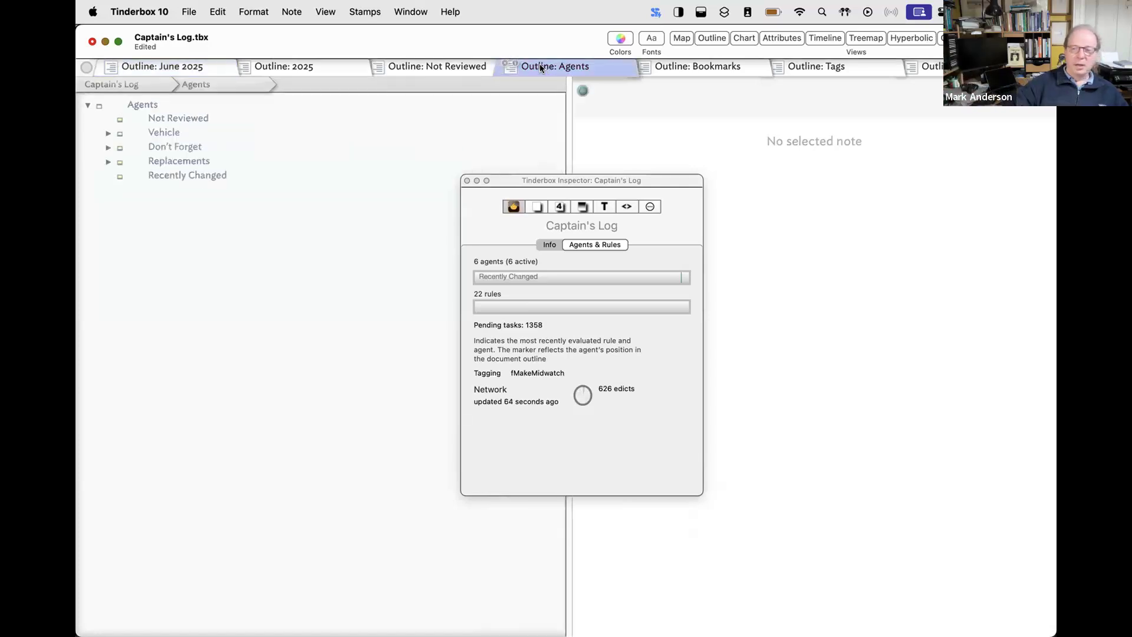
left_click(198, 174)
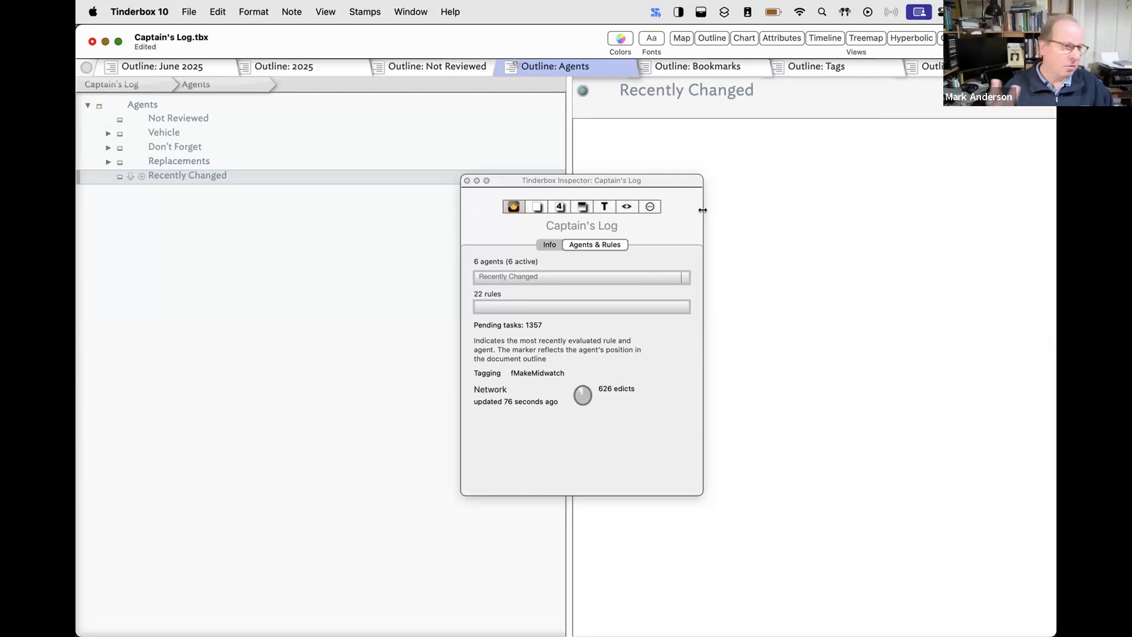
left_click(652, 206)
left_click(651, 206)
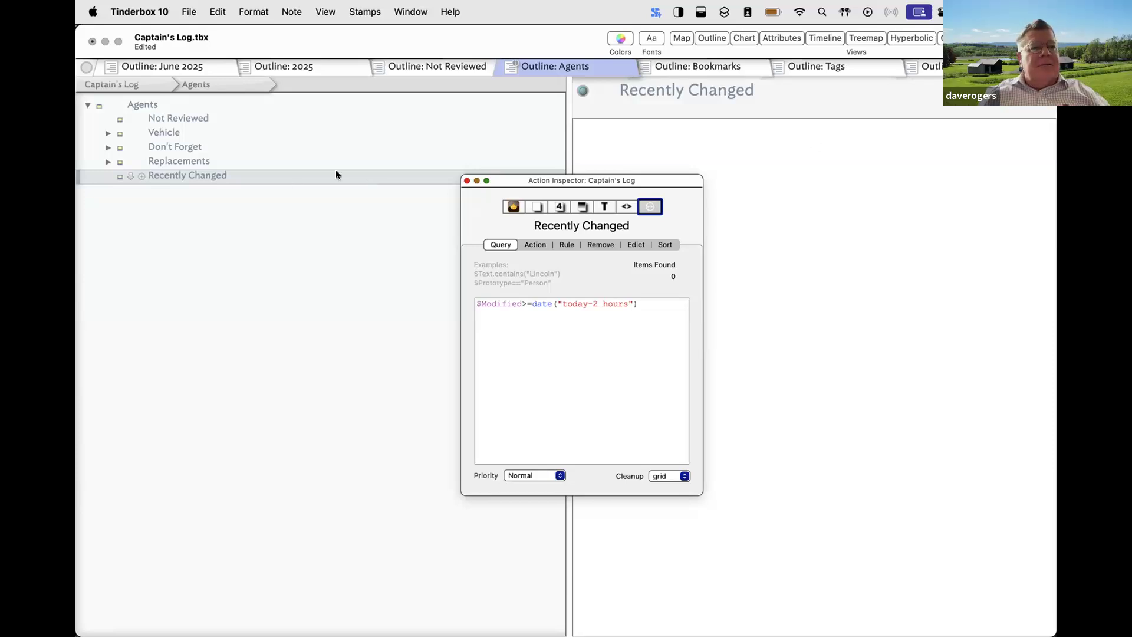
Show the June 2025 note's action and edict code in the Action Inspector.
left_click(203, 64)
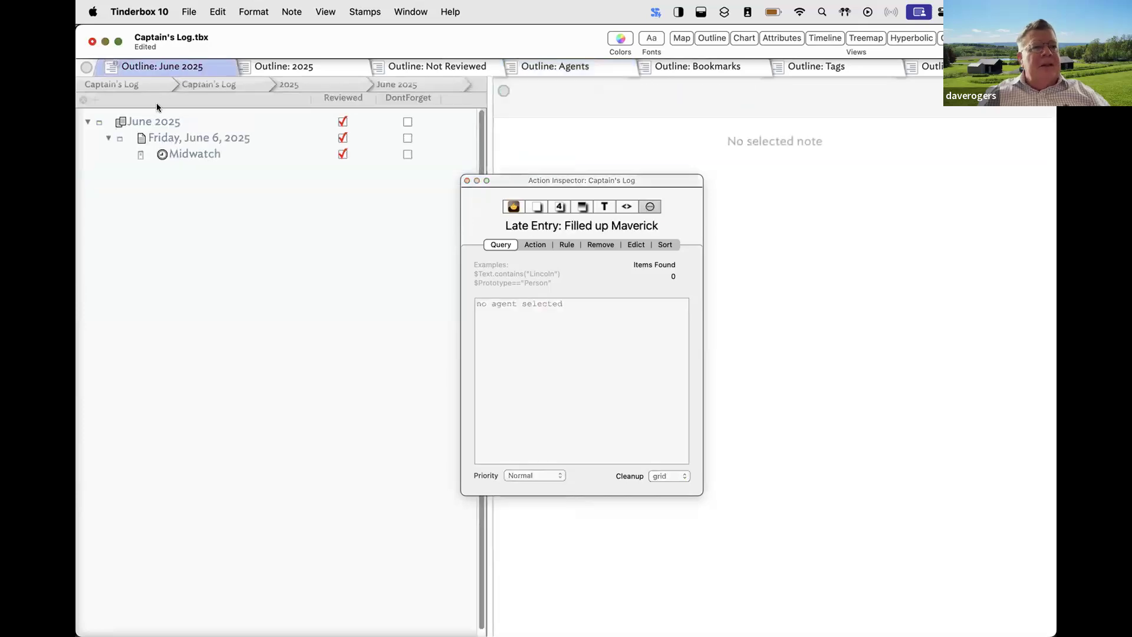
left_click(142, 123)
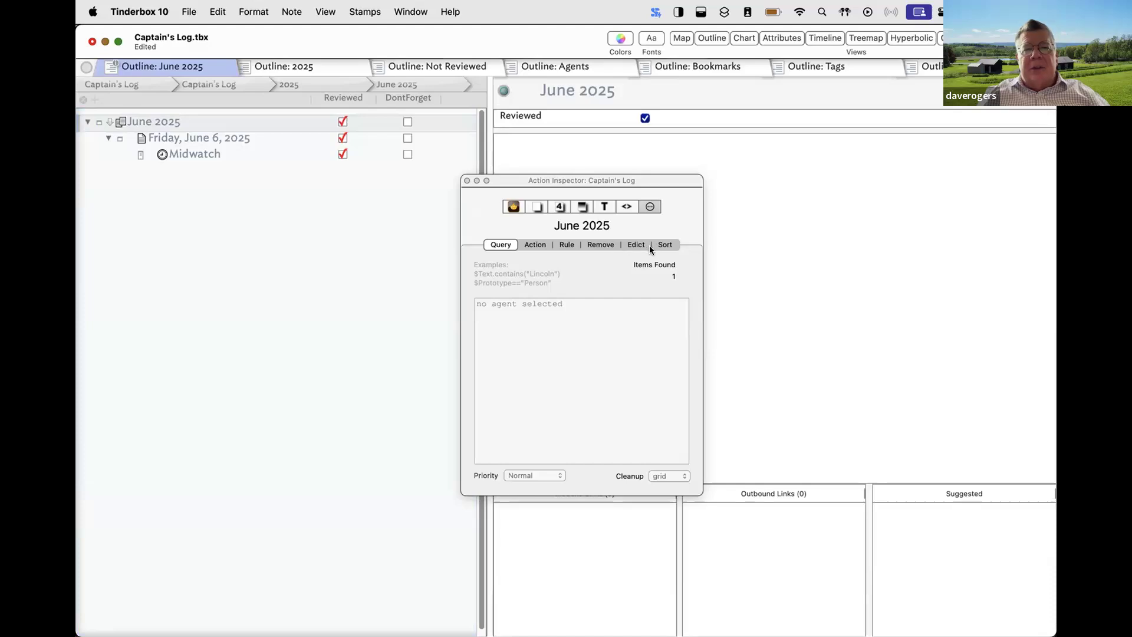
left_click(650, 207)
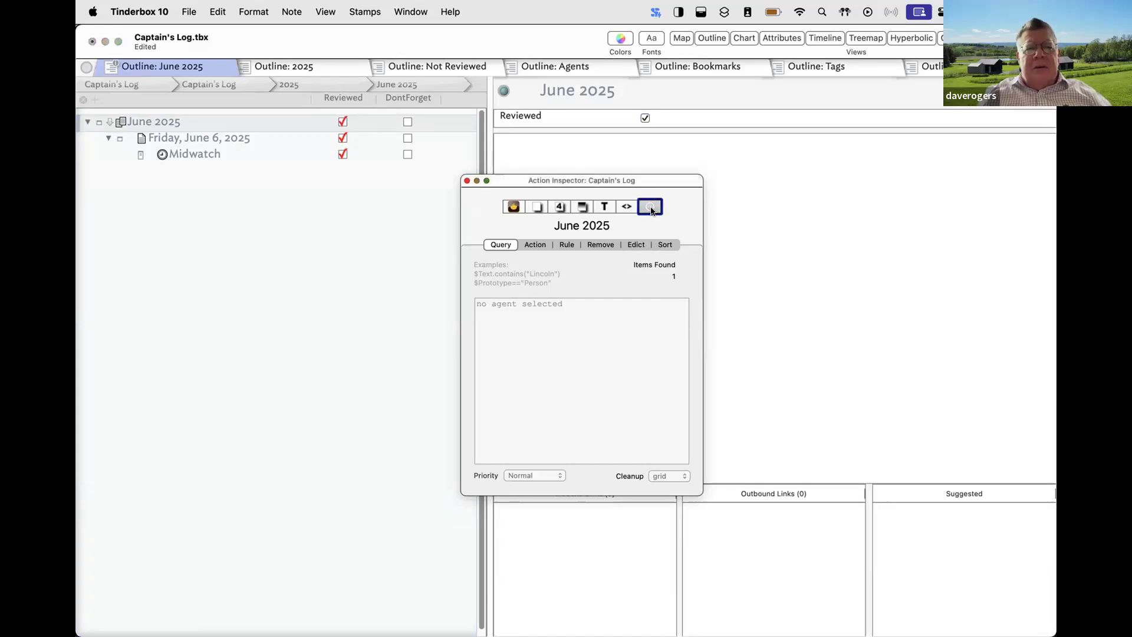
left_click(567, 244)
left_click(544, 245)
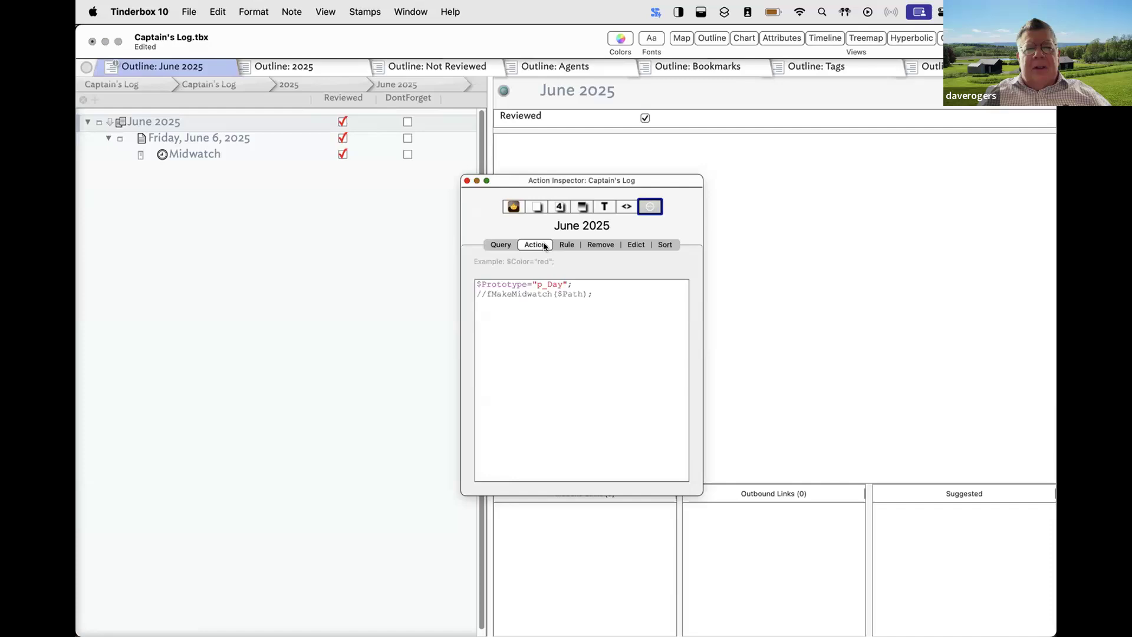
left_click(636, 244)
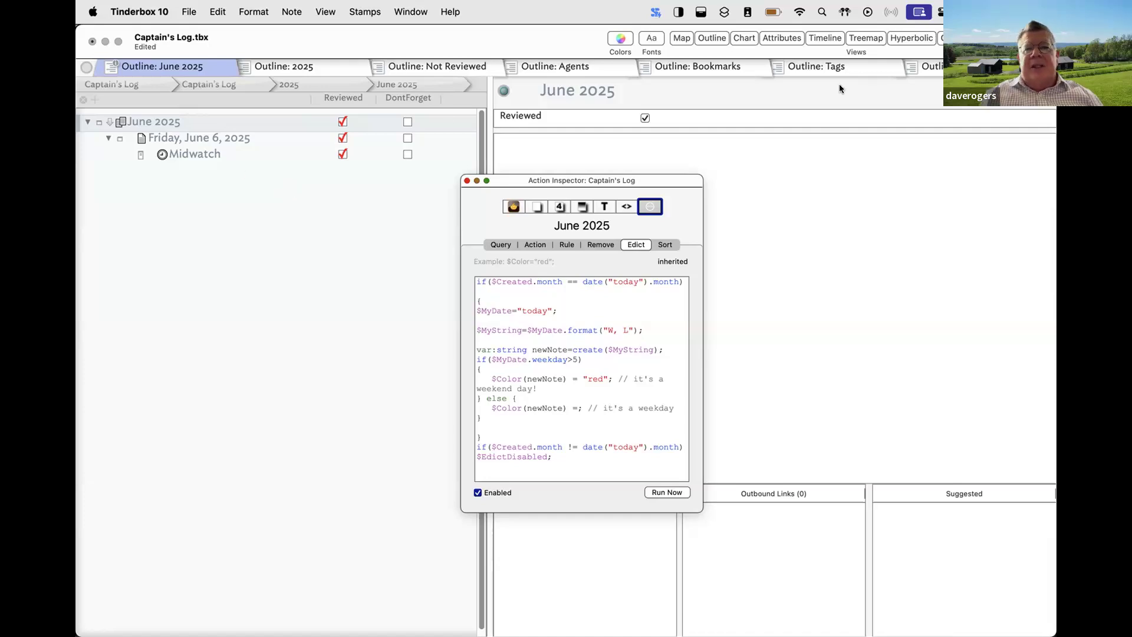
Add MyDate to the displayed attributes of the June 2025 note.
left_click(1006, 114)
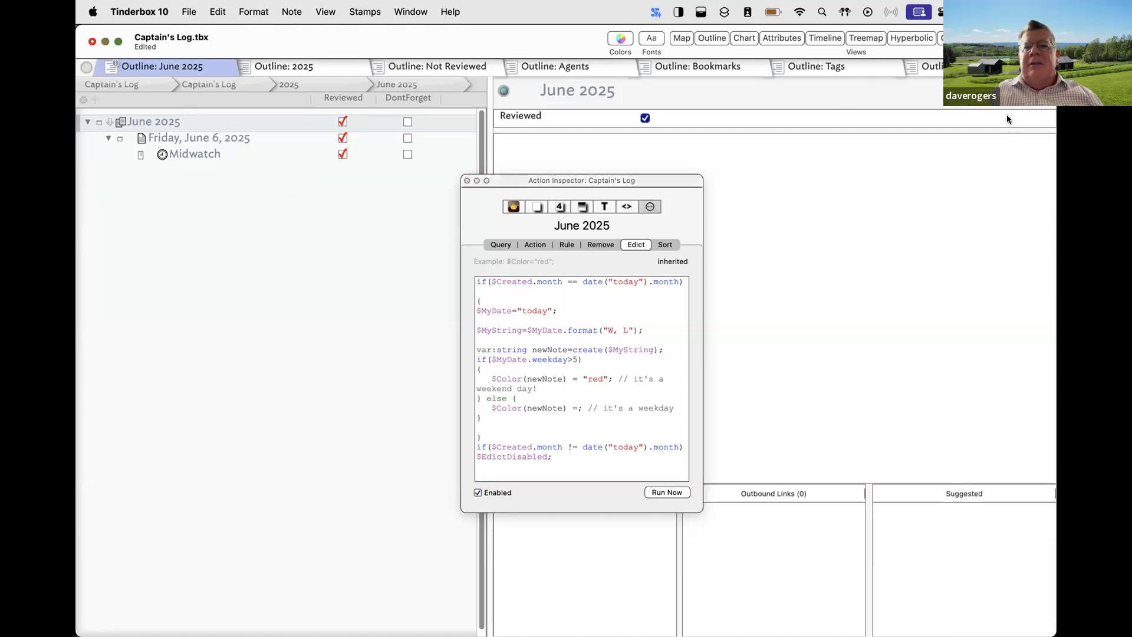
left_click(1046, 67)
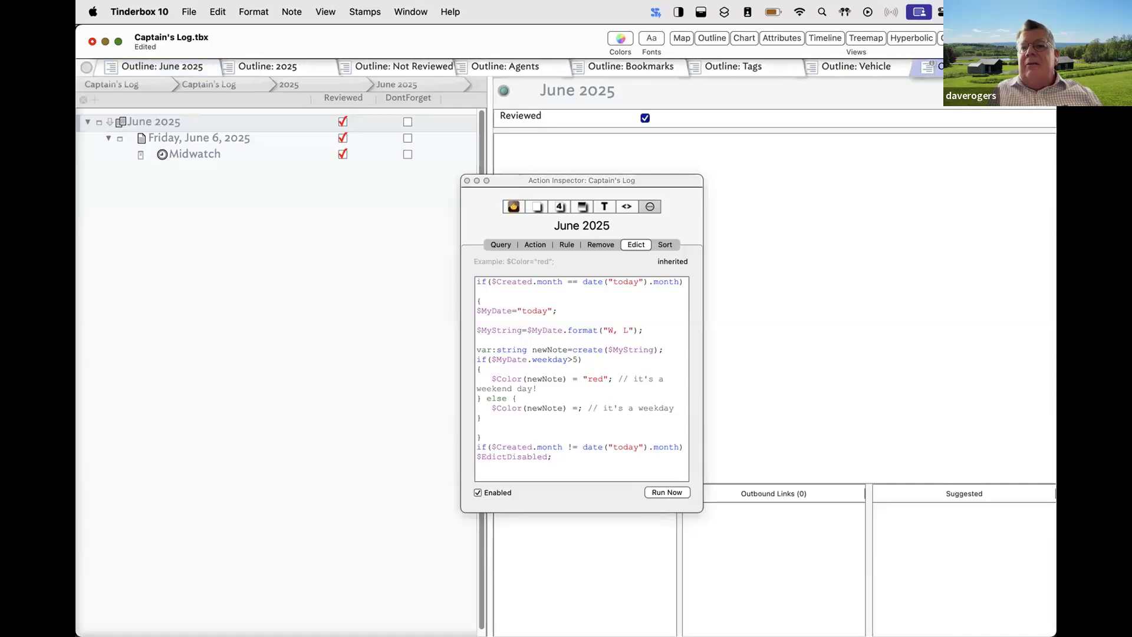
left_click(1040, 90)
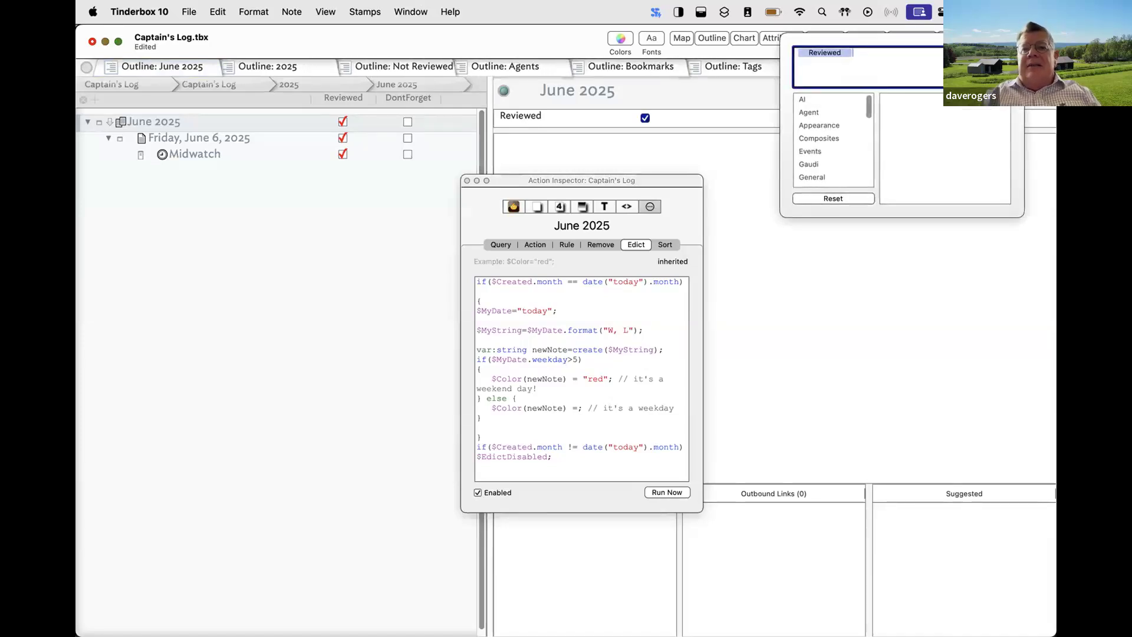
type("MyDat")
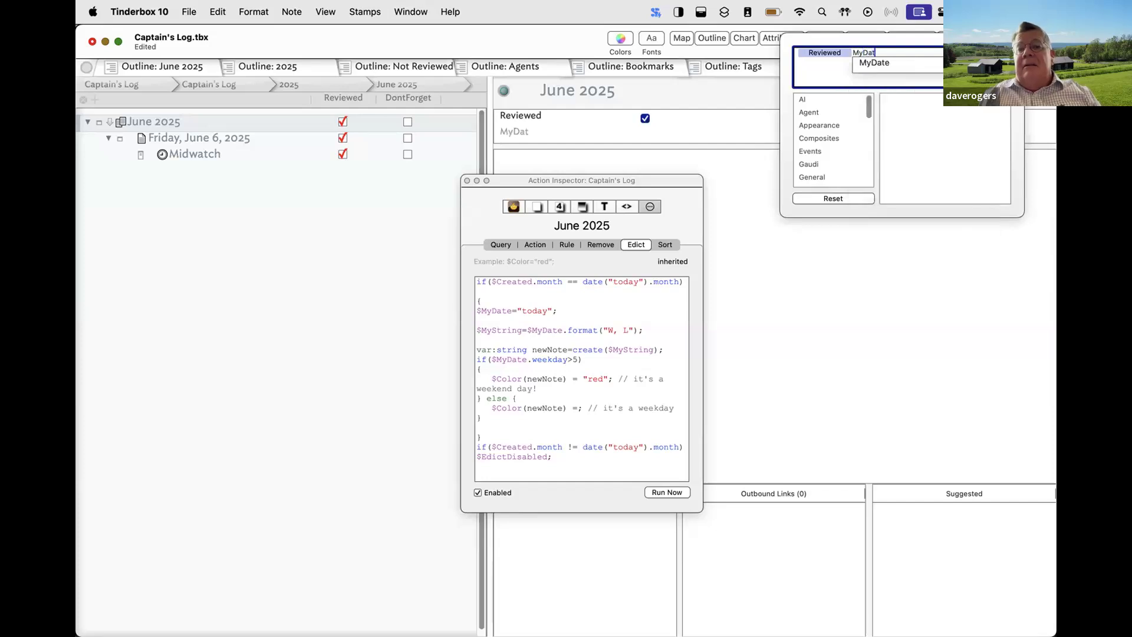
left_click(883, 63)
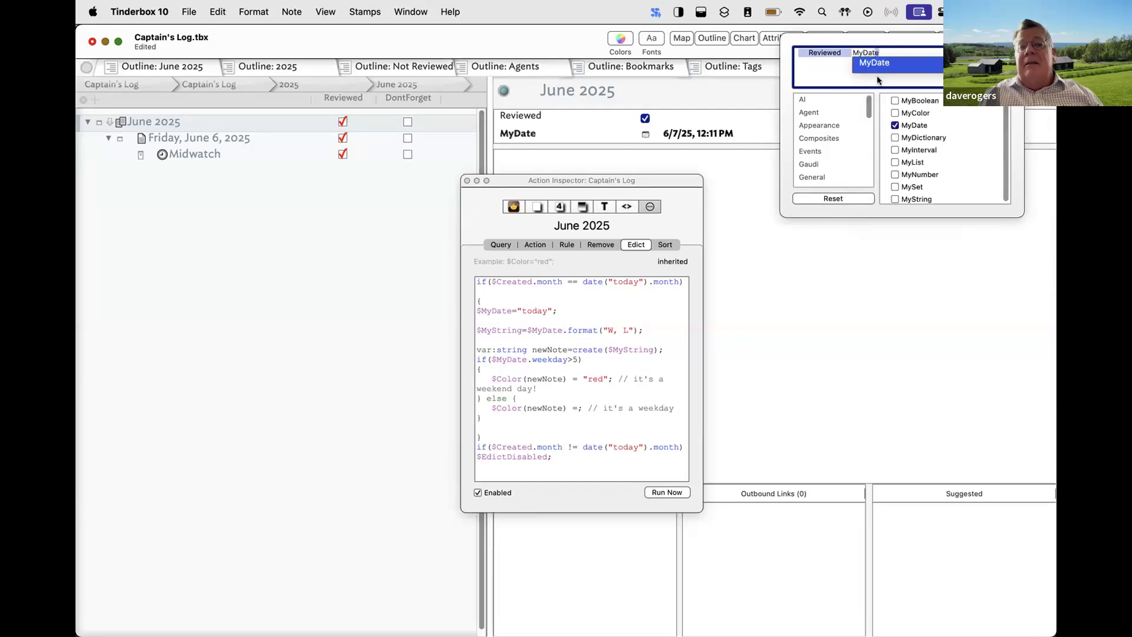
left_click(758, 258)
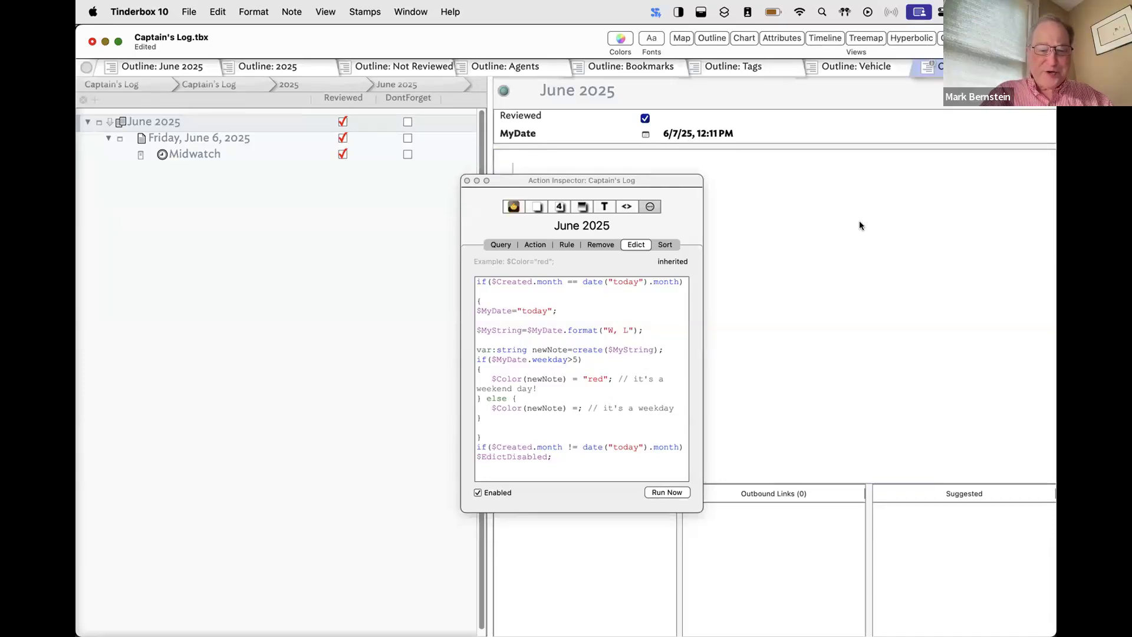
Add MyString to the displayed attributes of the June 2025 note.
key("super+t")
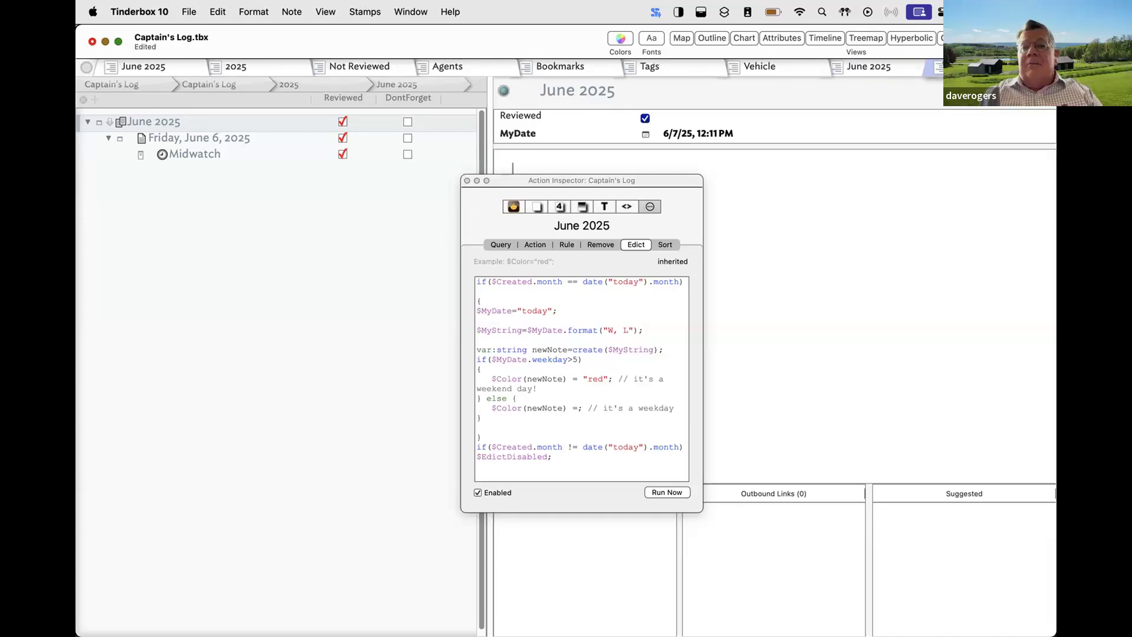
left_click(1038, 92)
type("MyDate M")
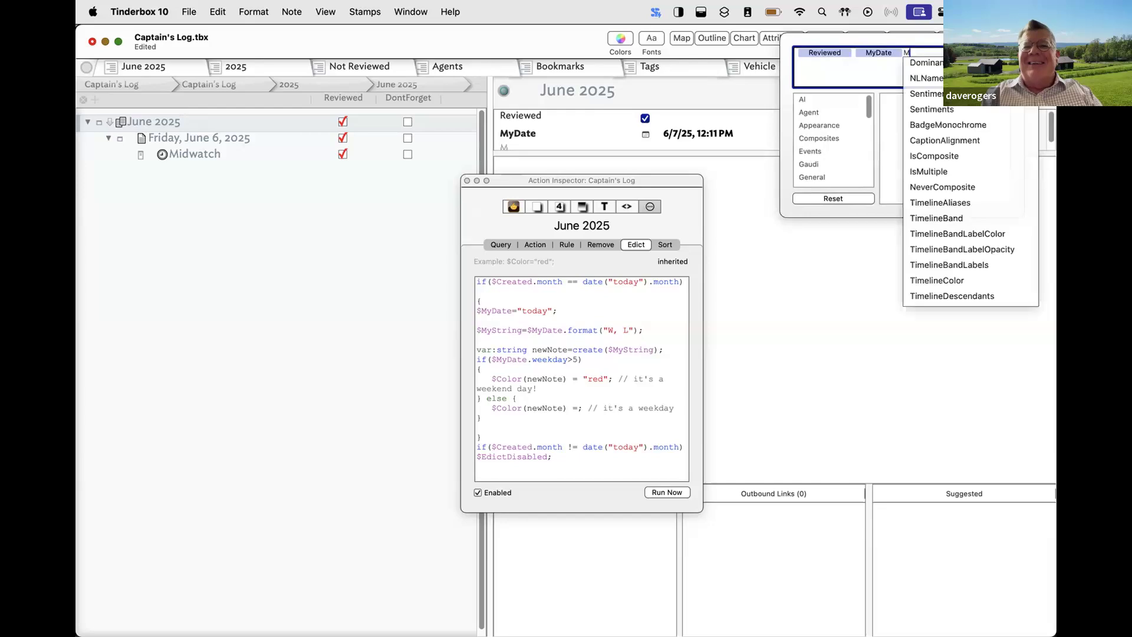
type("String")
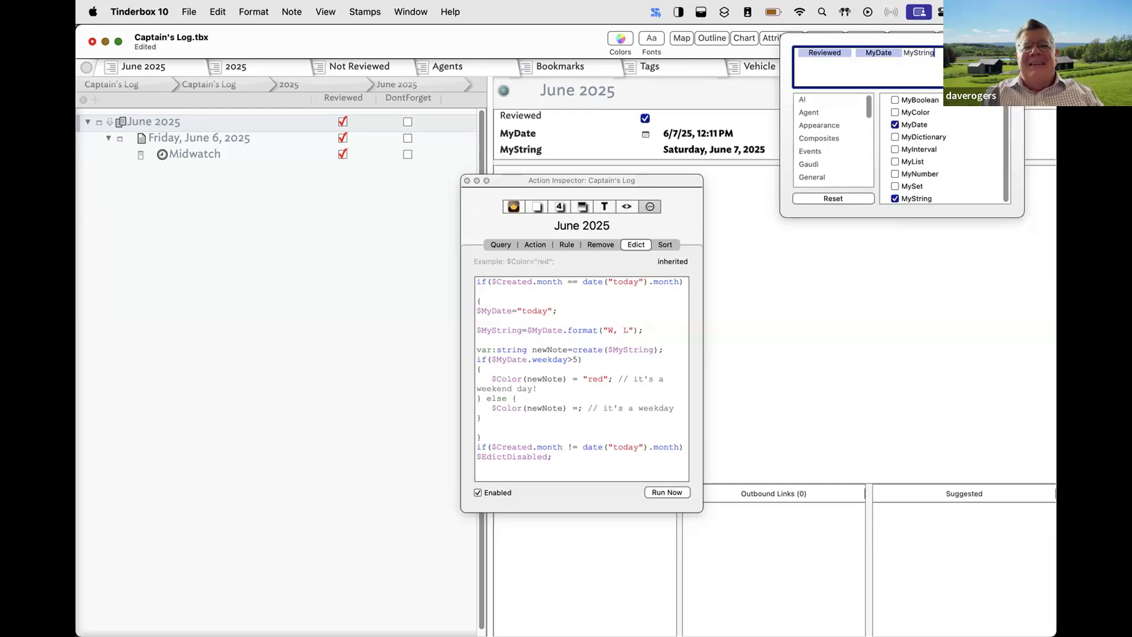
left_click(758, 278)
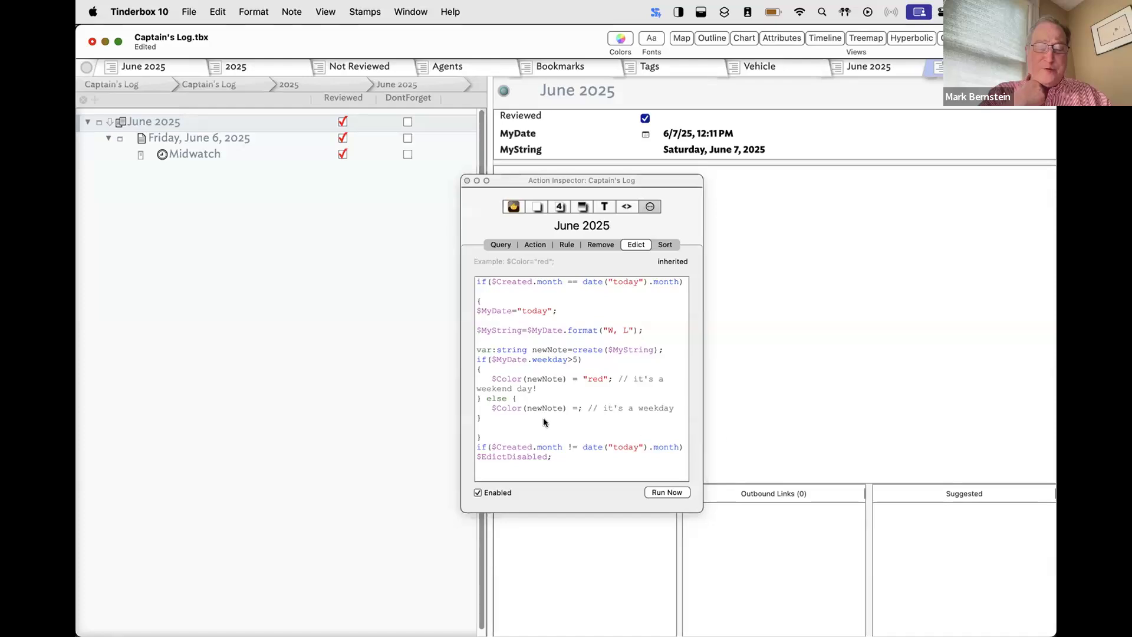
Insert two blank lines after the closing brace of the else block in the June 2025 edict.
left_click(490, 417)
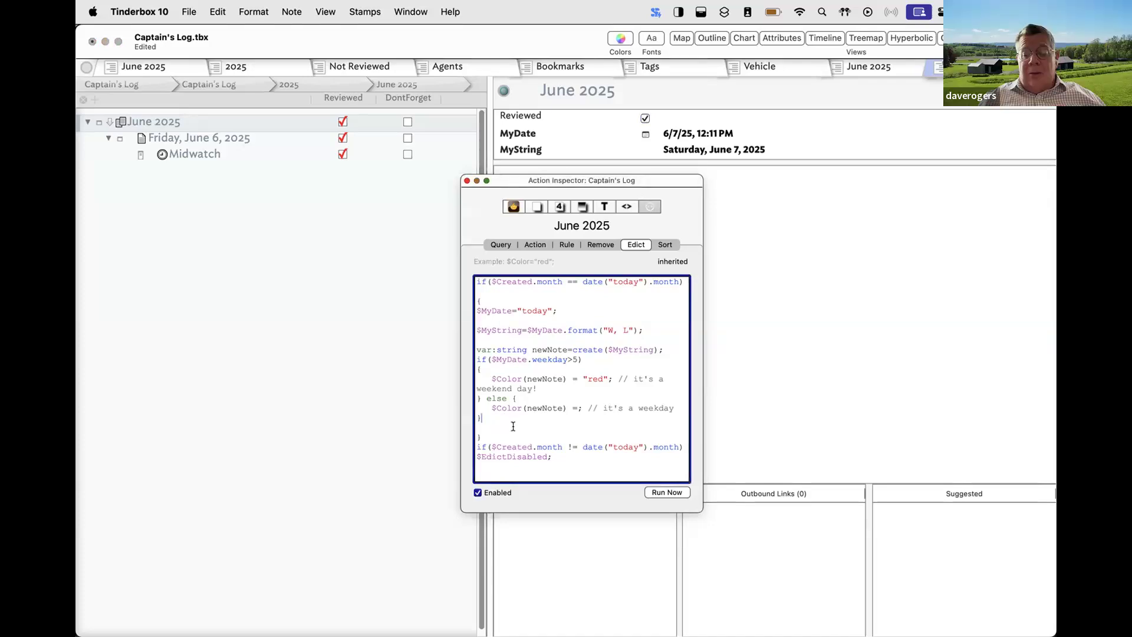
key("Return")
key("Return")
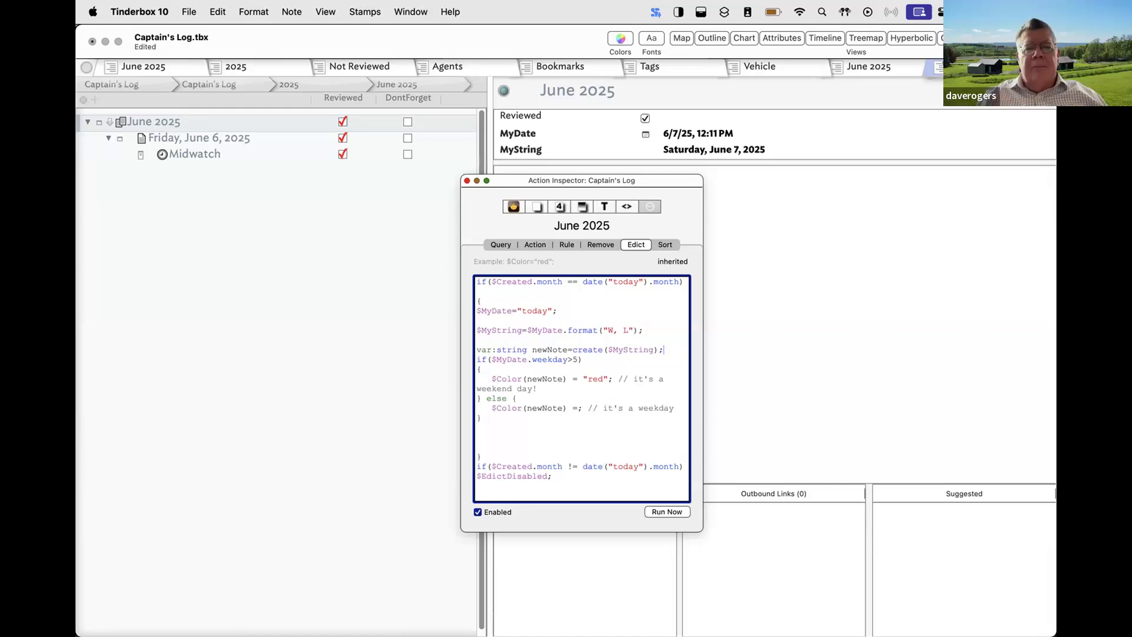
Add the line $Subtitle=newNote; followed by a blank line below the create($MyString) statement in the June 2025 edict.
left_click(663, 350)
key("Return")
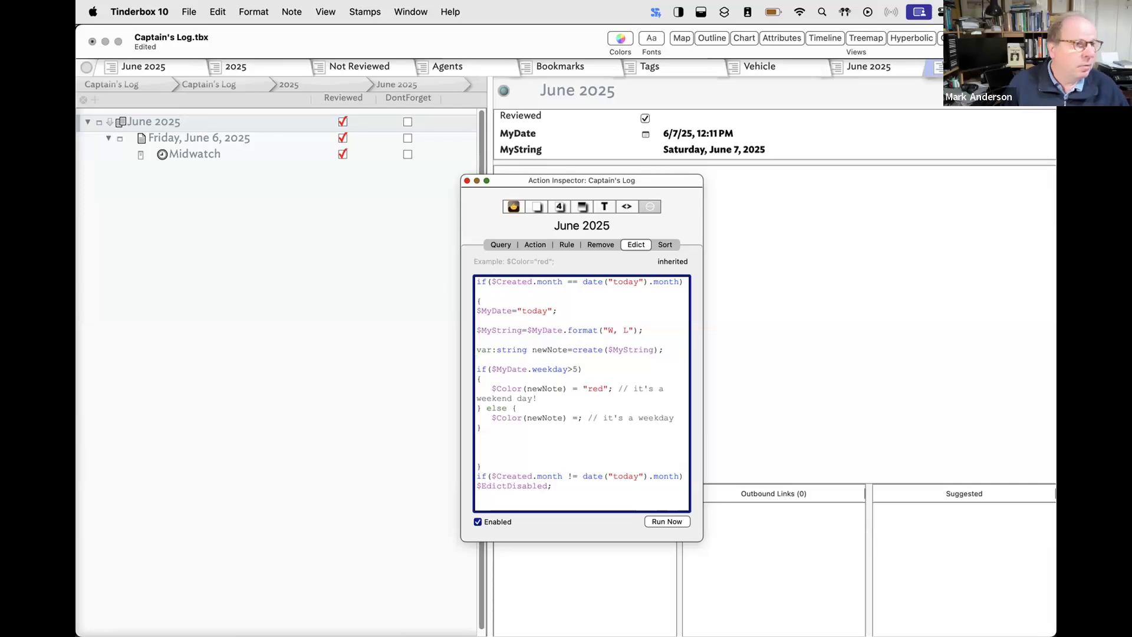
type("$")
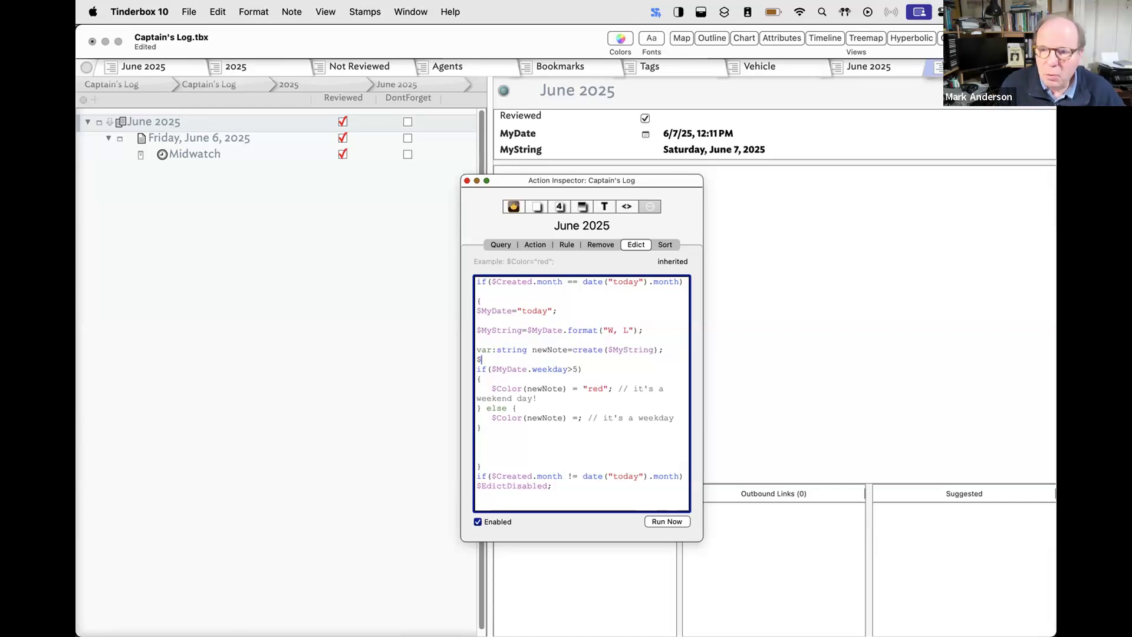
type("Sub")
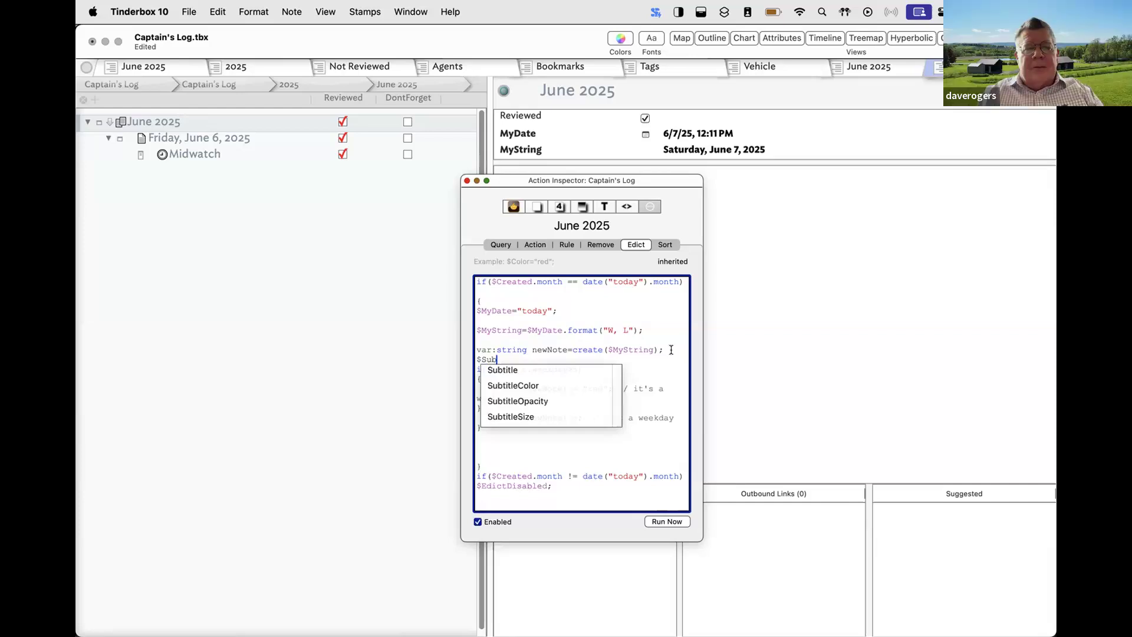
left_click(526, 371)
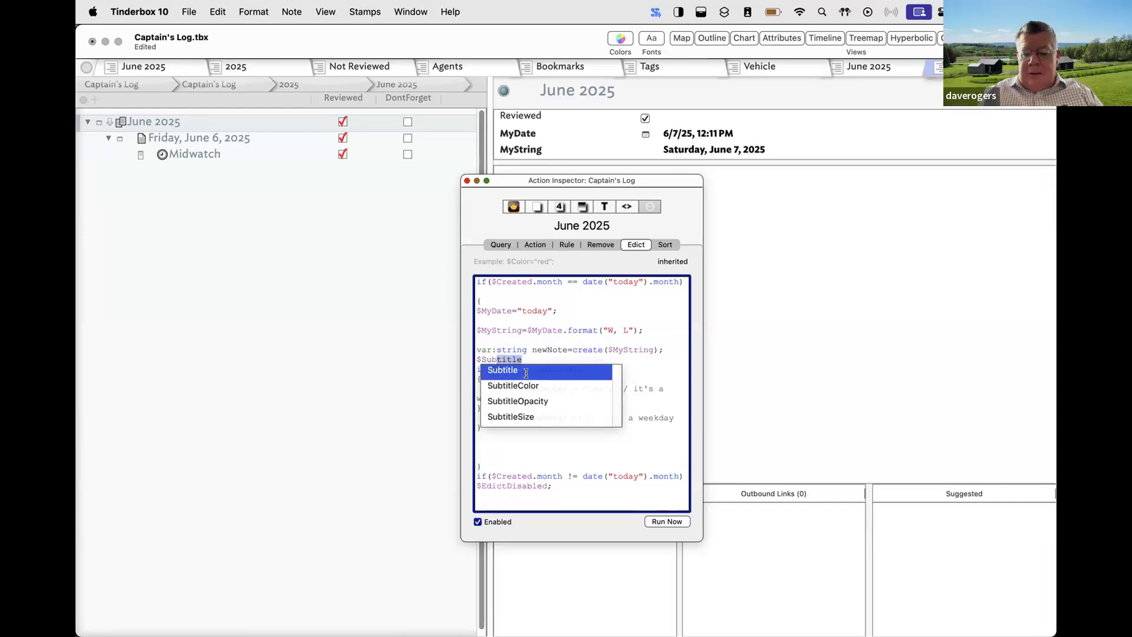
key("Return")
type("=")
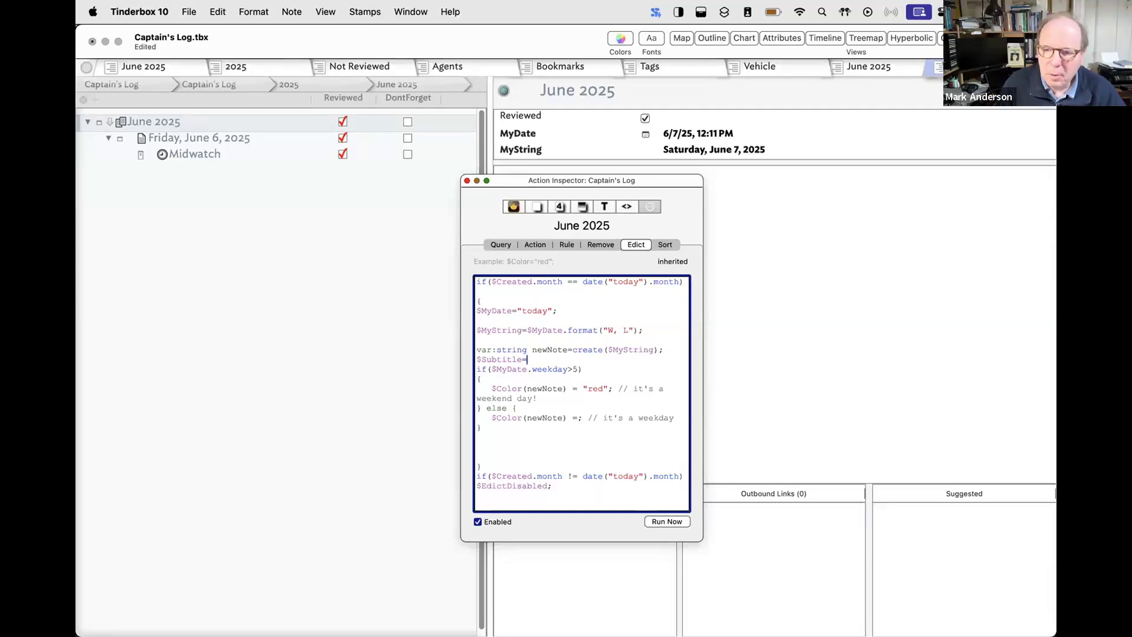
type("N")
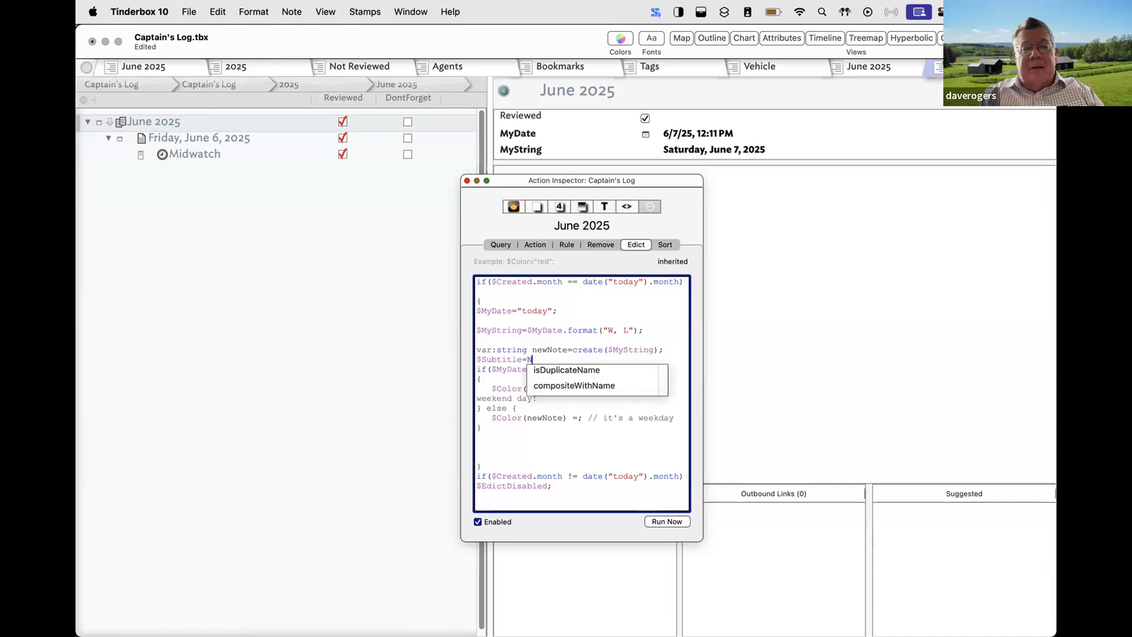
key("BackSpace")
type("new")
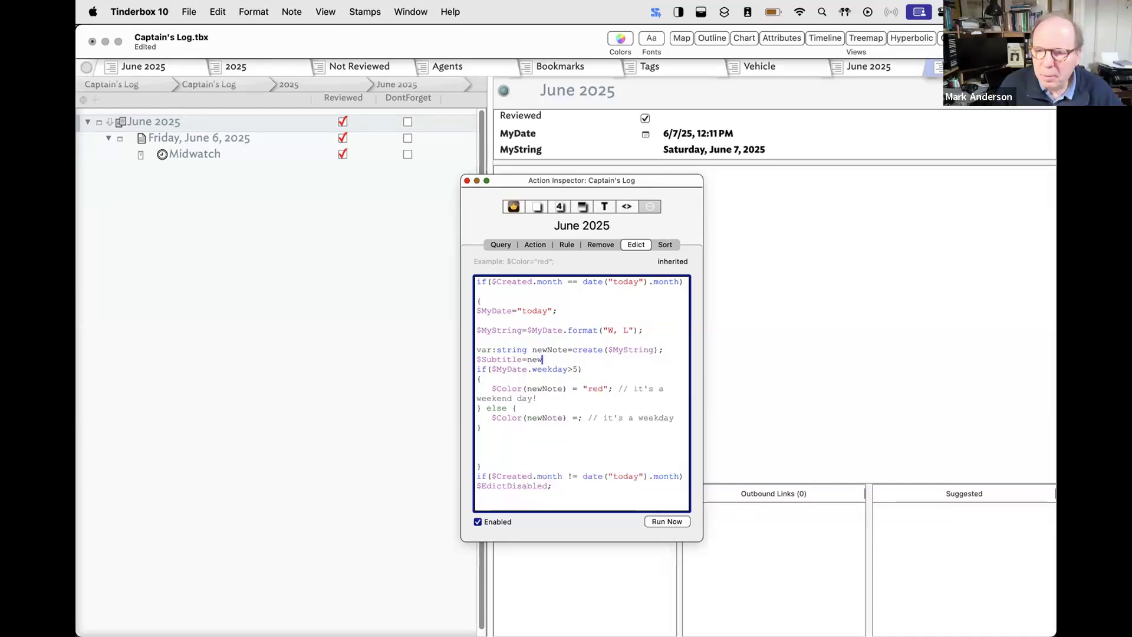
type("Note;")
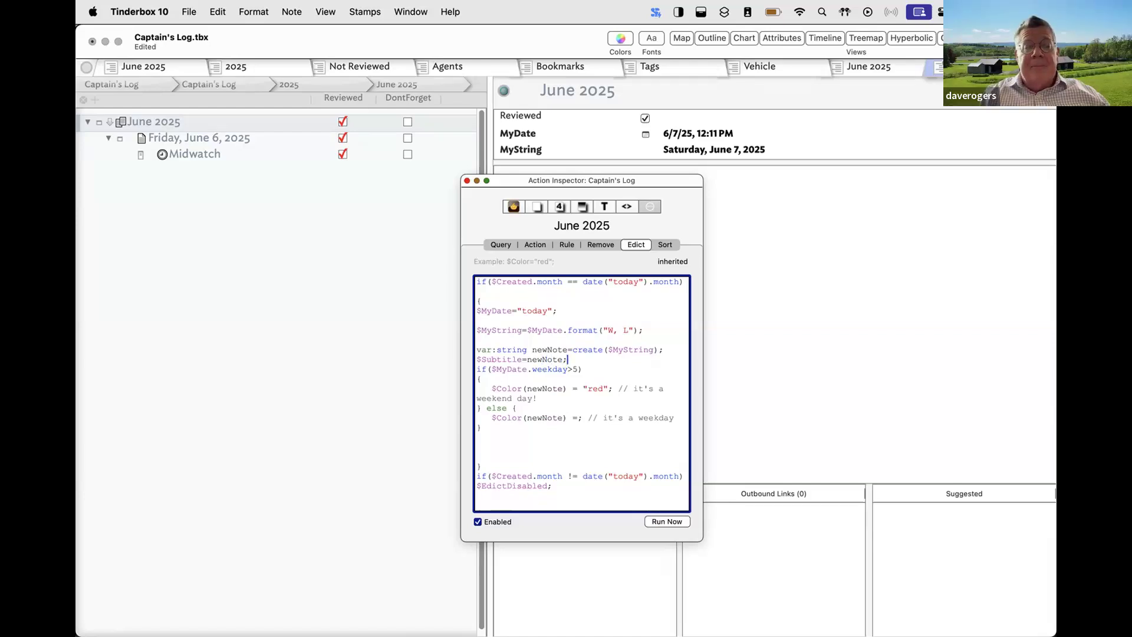
key("Return")
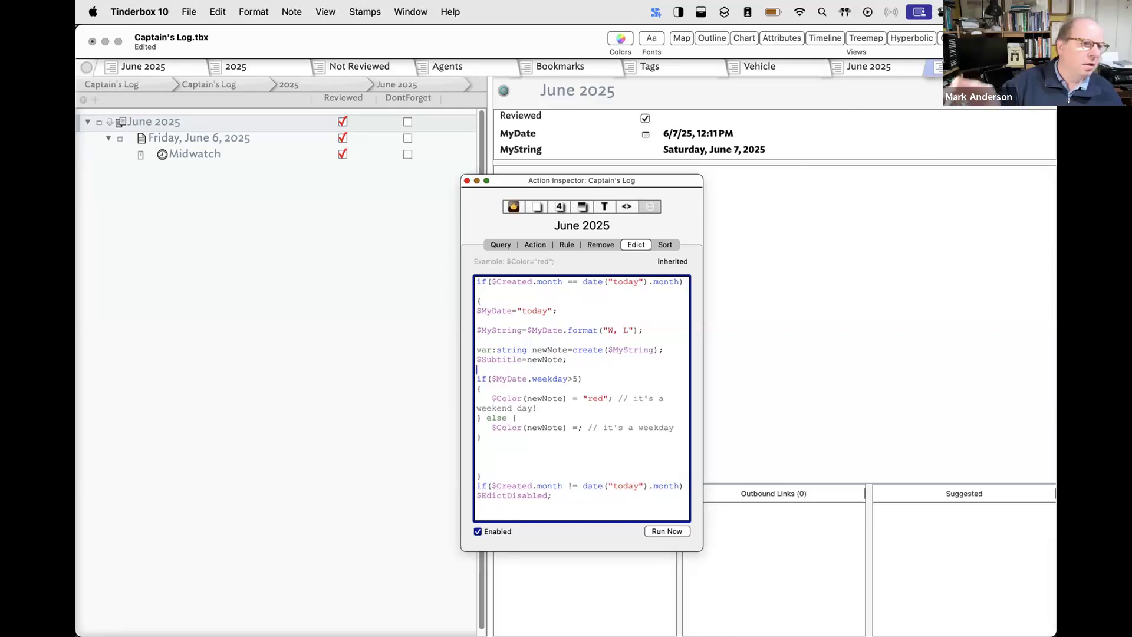
Add Subtitle to the displayed attributes of the June 2025 note.
left_click(1042, 90)
type("Su")
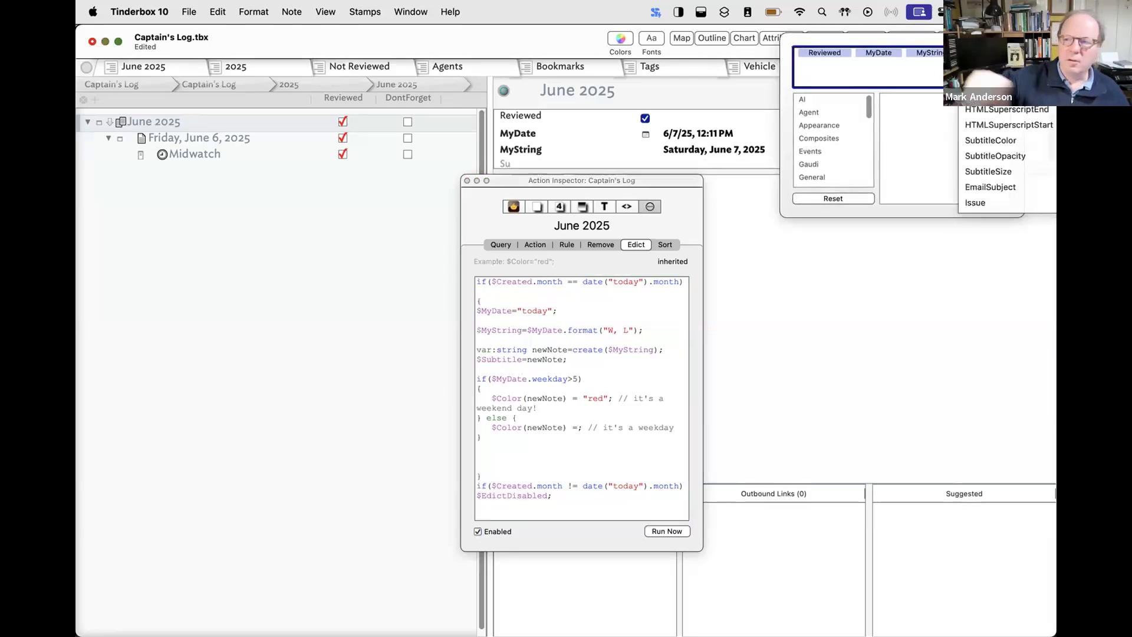
type("bt")
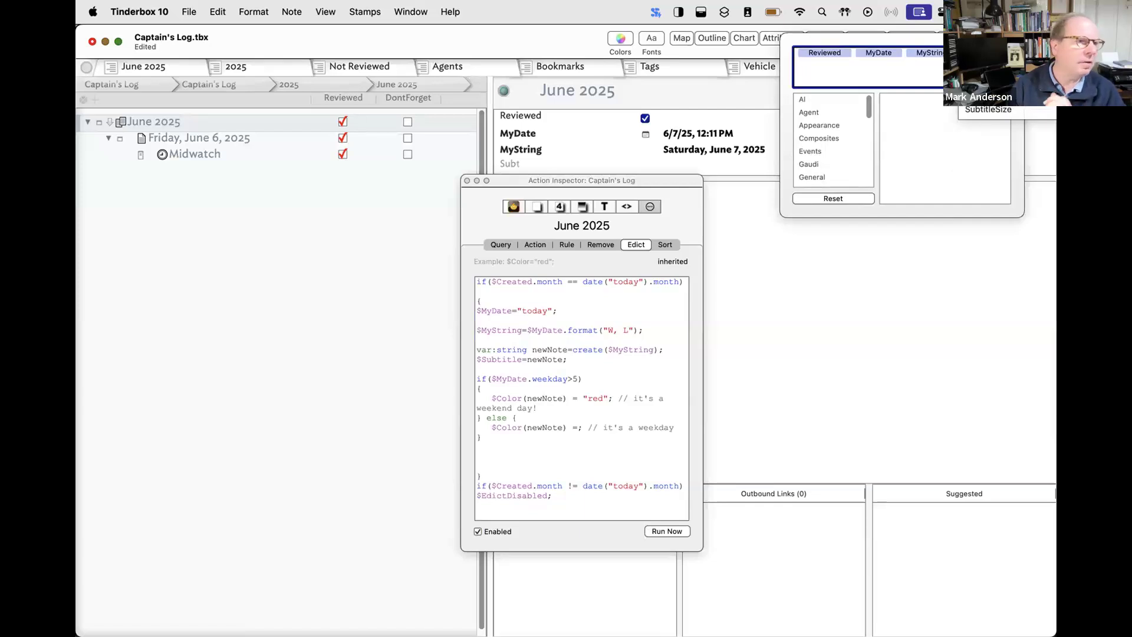
type("itle")
left_click(843, 143)
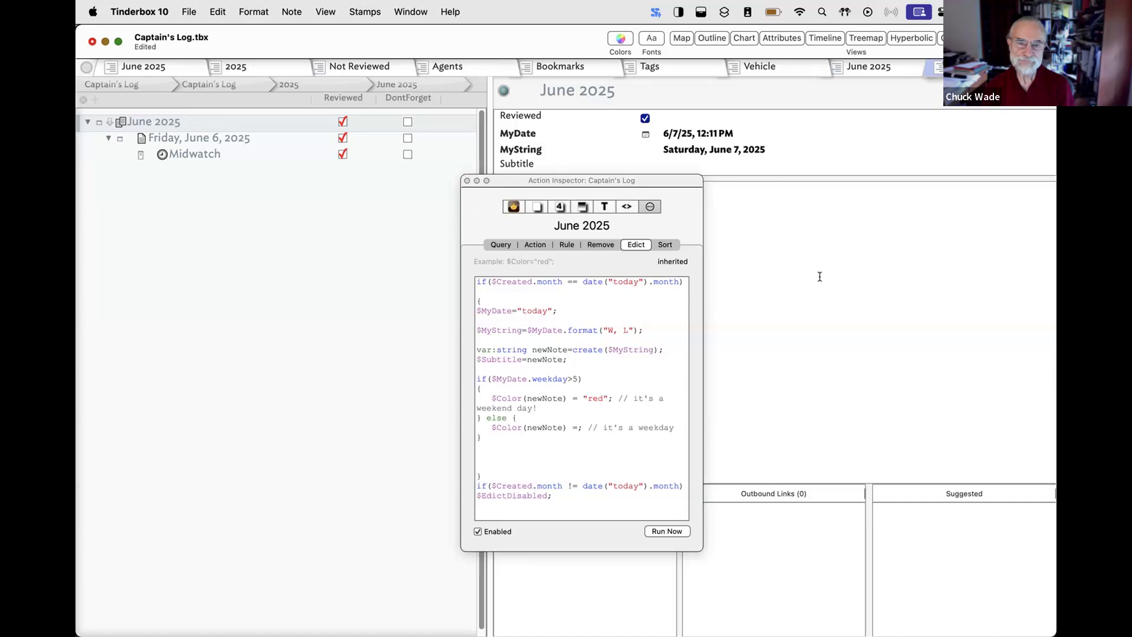
Run the June 2025 note's edict immediately and deselect the note.
left_click(666, 530)
left_click(666, 530)
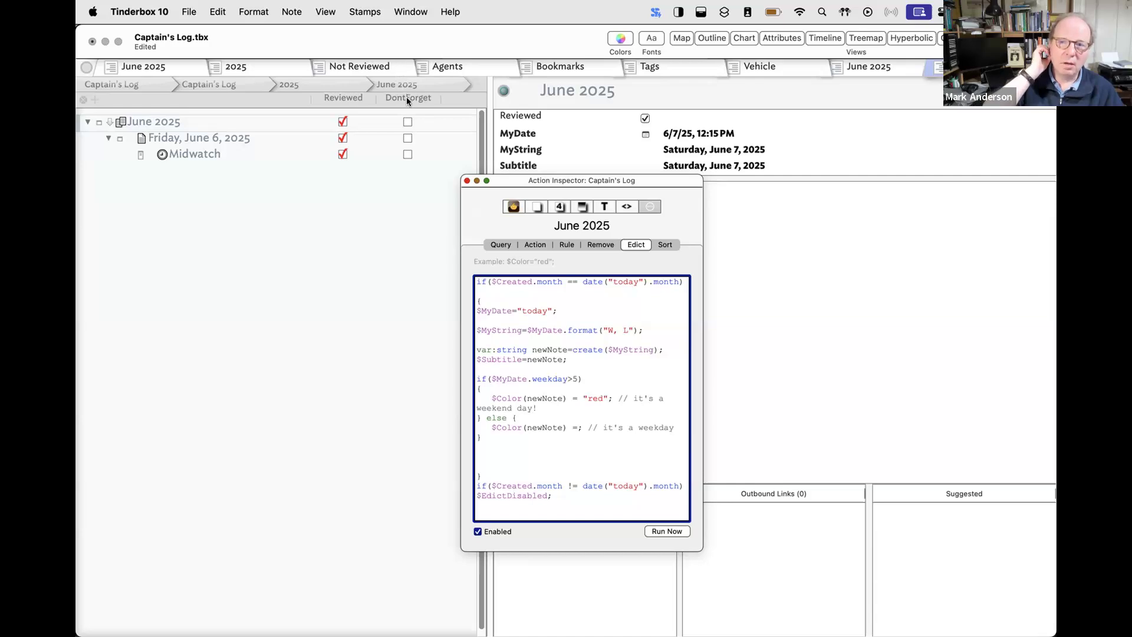
left_click(281, 212)
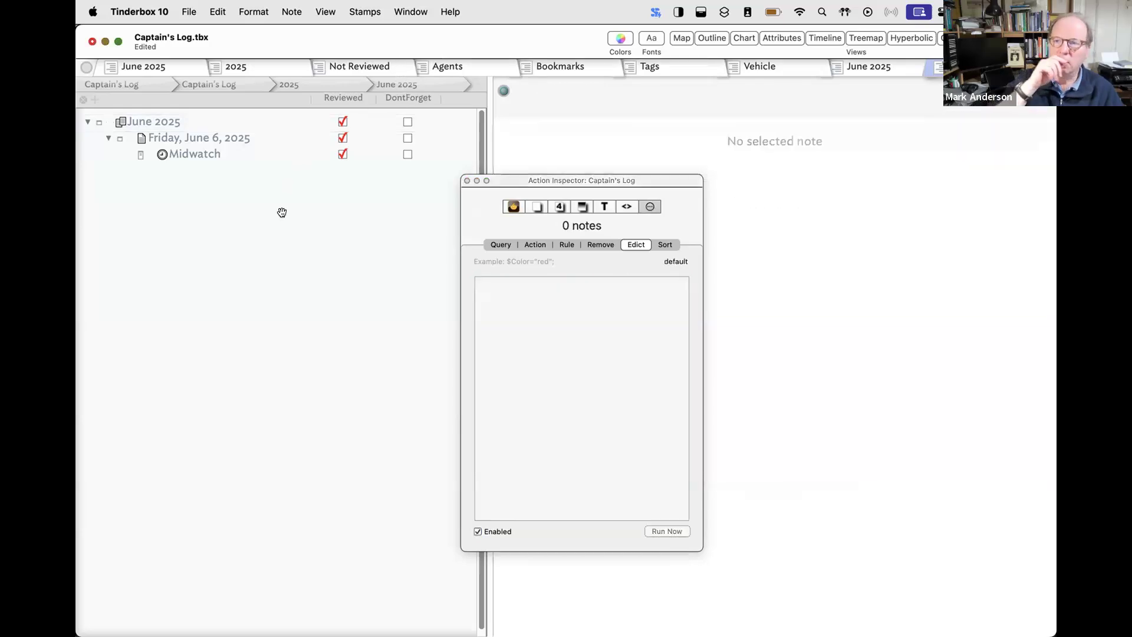
Search the document for "Saturday, June 7, 2025" from the June 2025 outline view.
key("super+f")
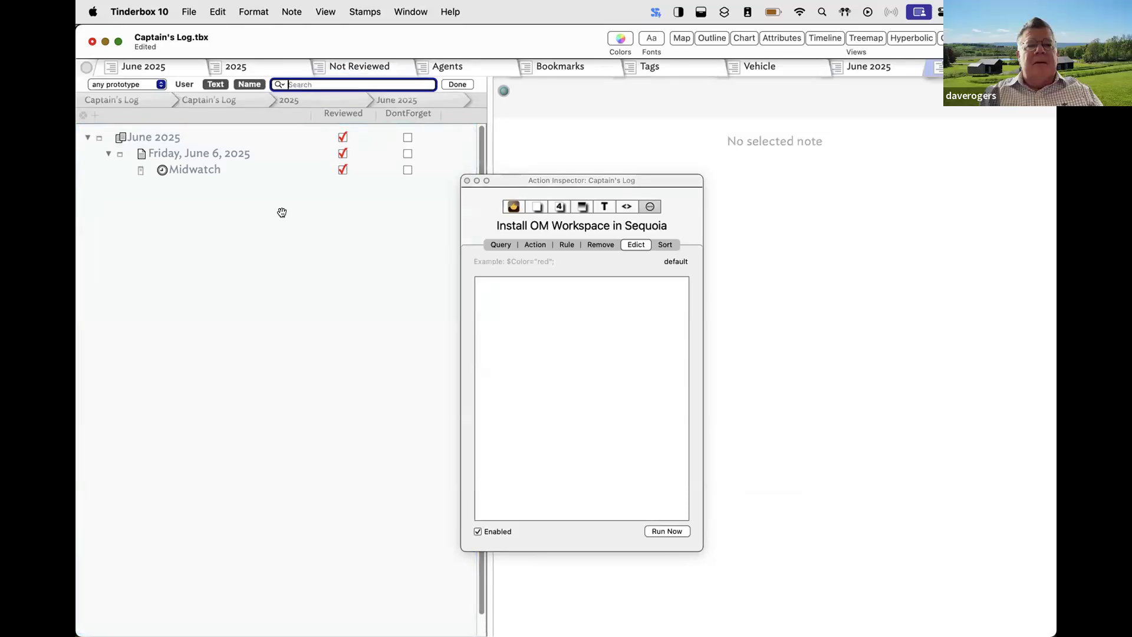
type("Saturday")
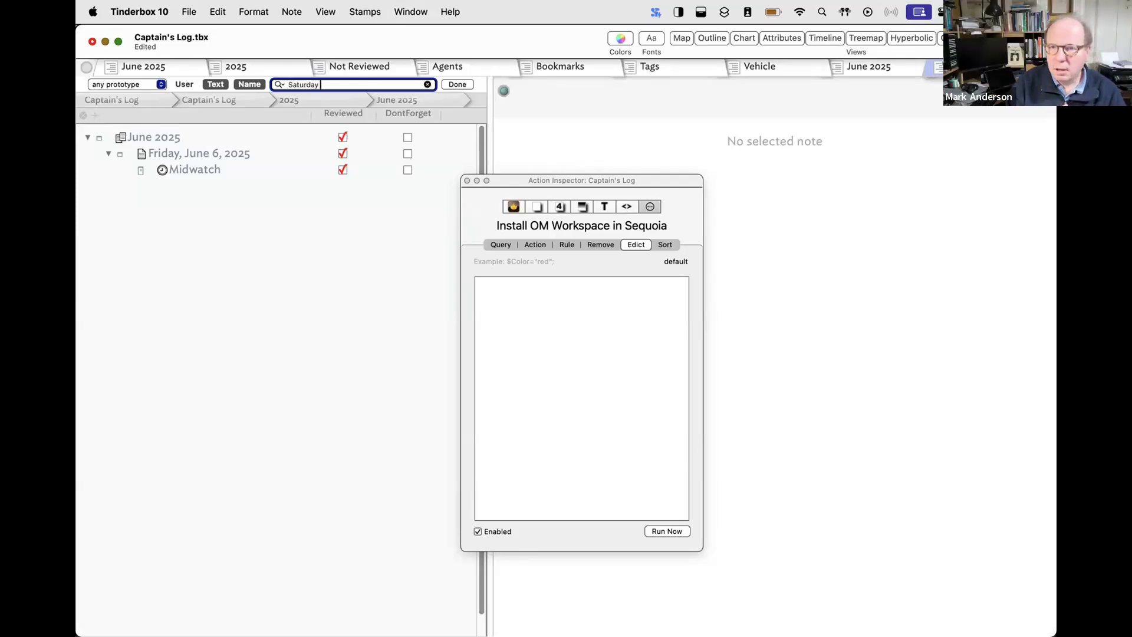
type(", June 7")
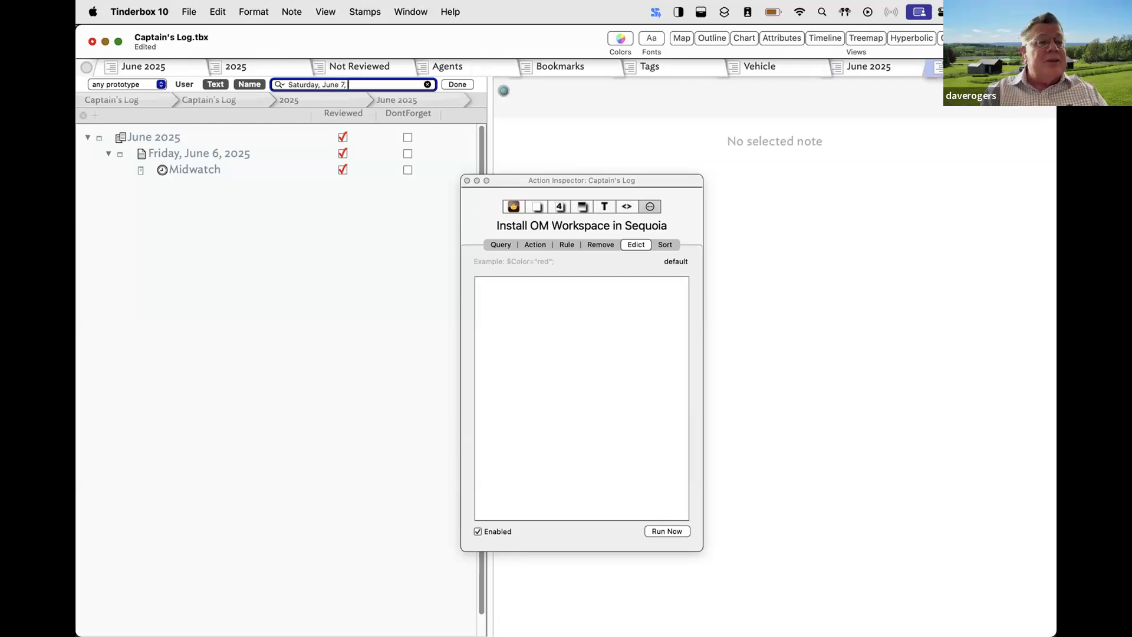
type(", 20")
key("BackSpace")
key("BackSpace")
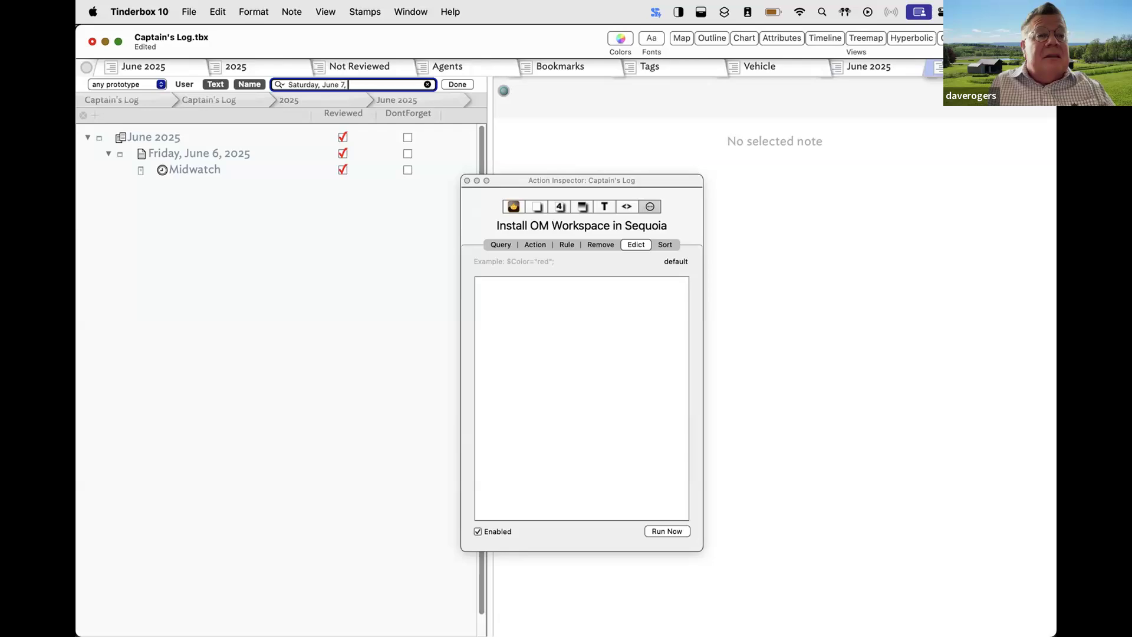
type("2025")
key("Return")
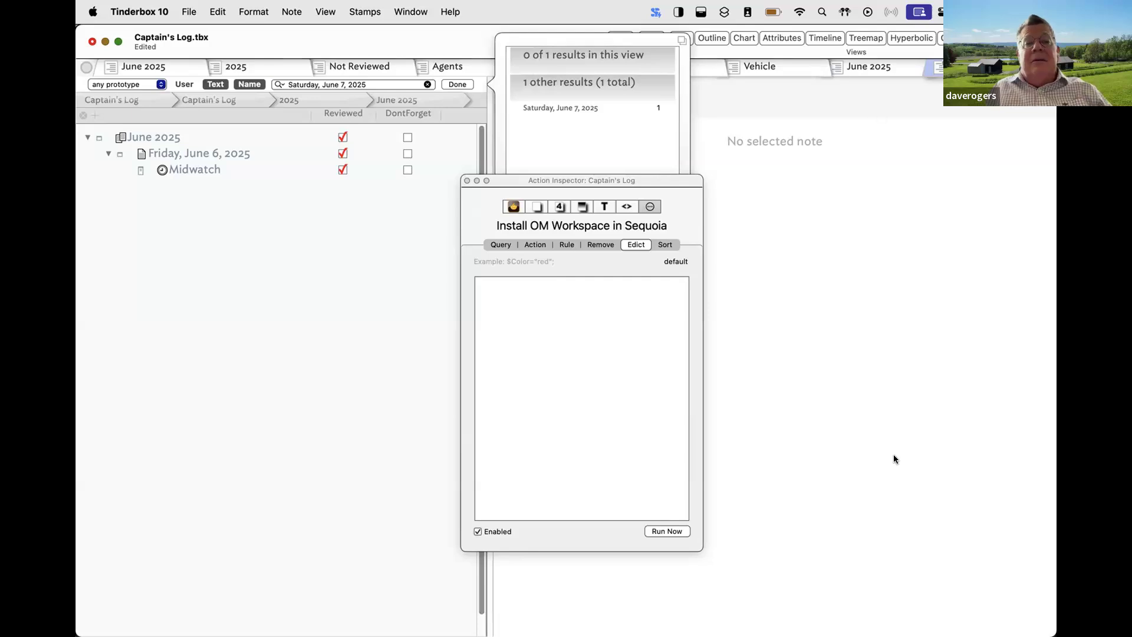
key("super+f")
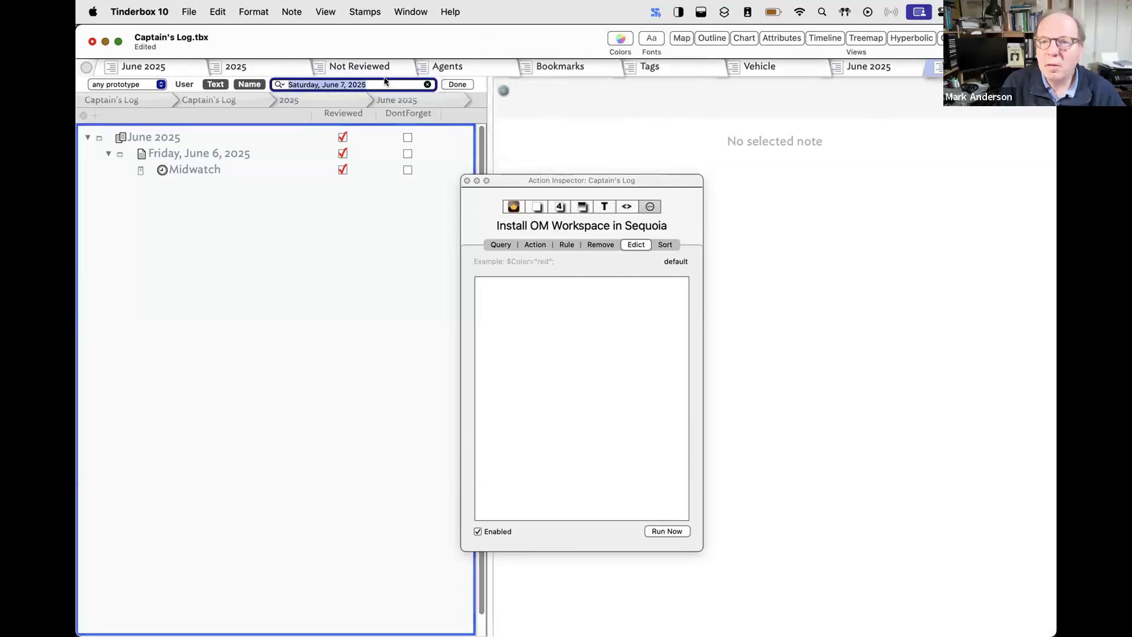
key("Right")
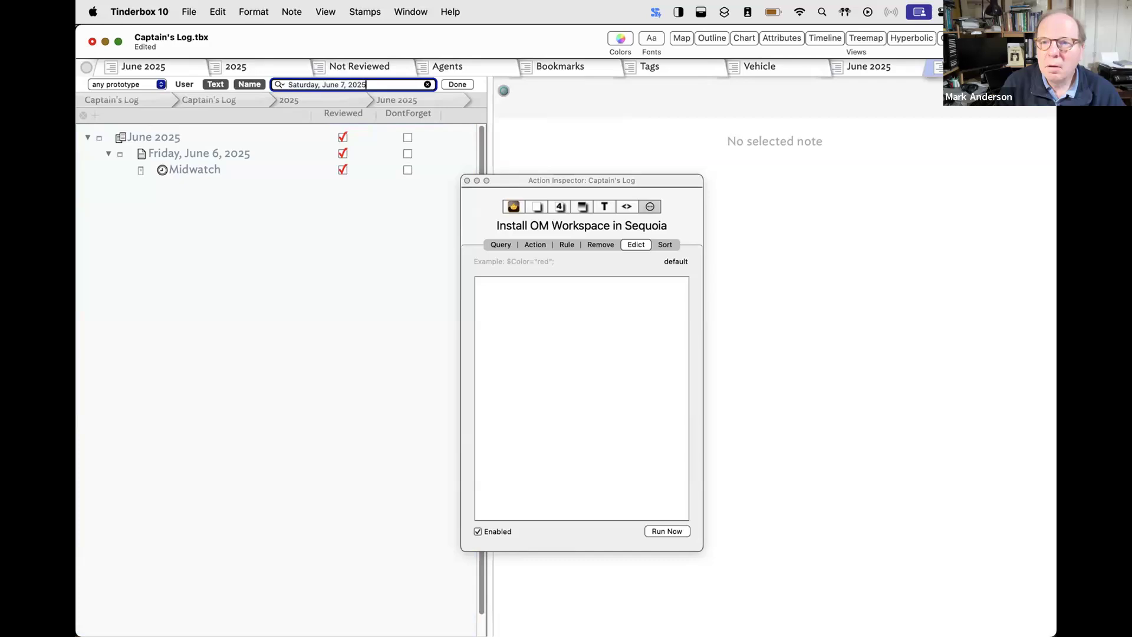
key("Return")
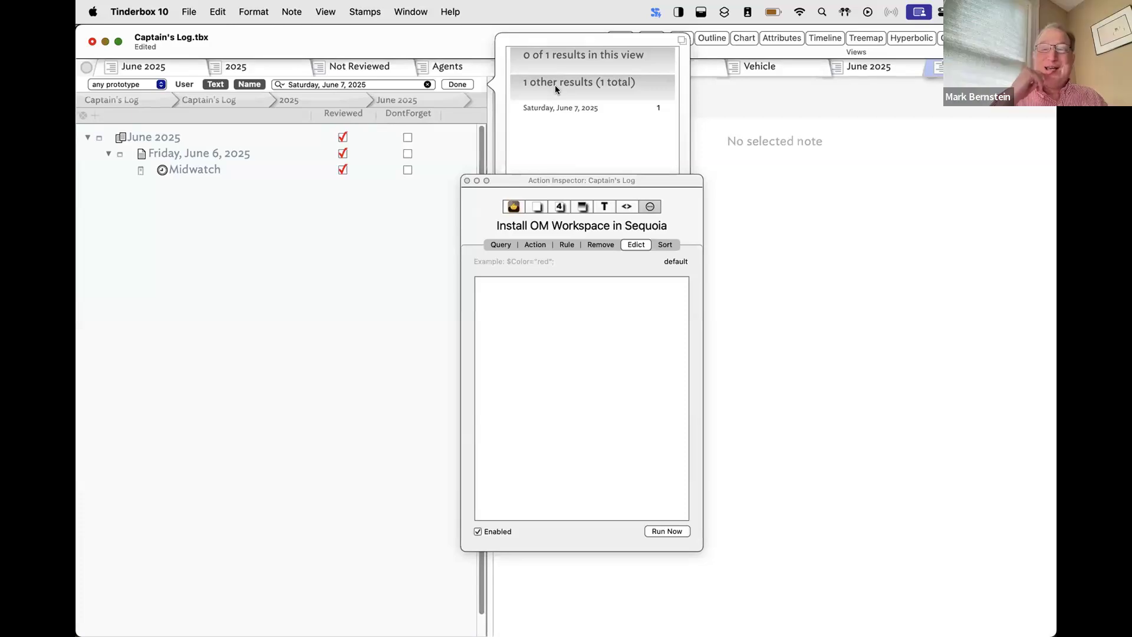
Show the entire Captain's Log outline in the first document tab and expand the 2025 container.
left_click(135, 66)
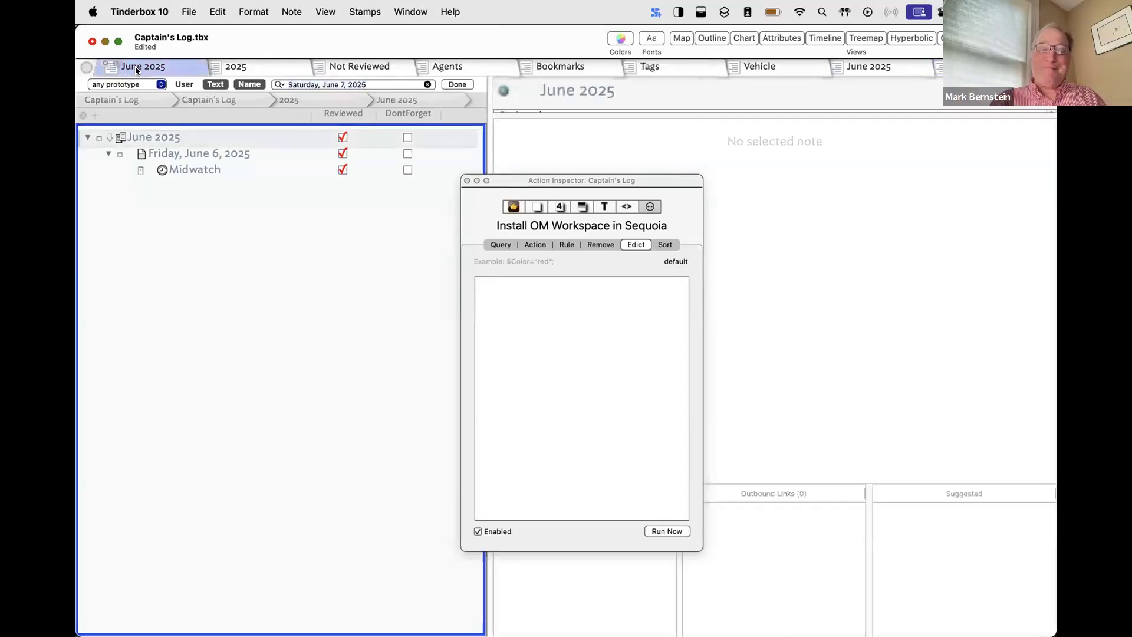
left_click(111, 99)
left_click(90, 123)
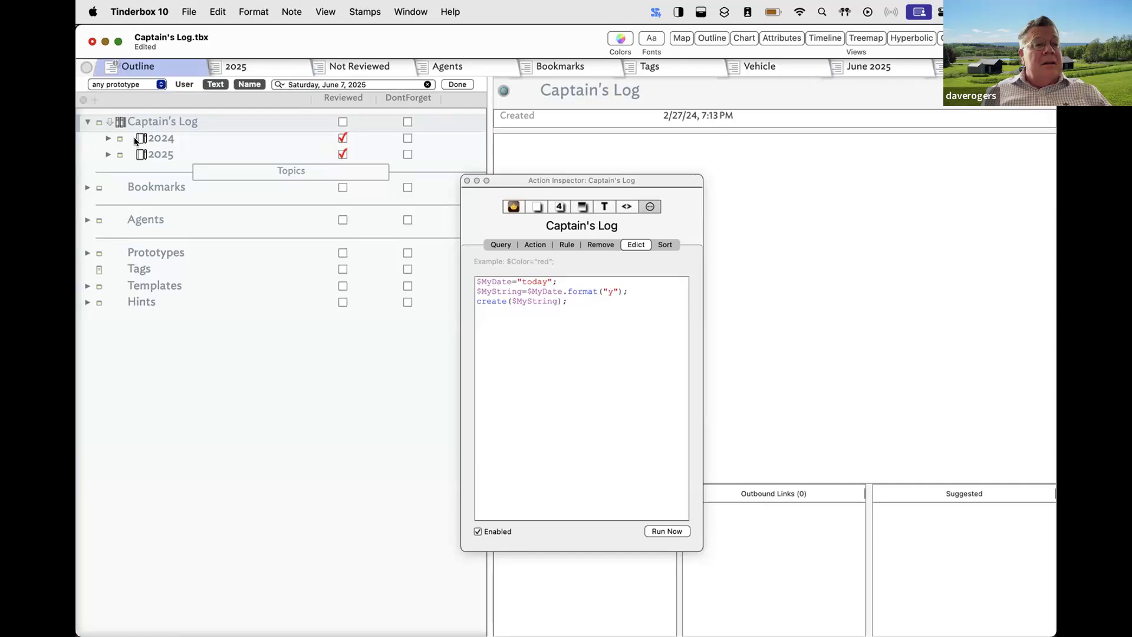
left_click(107, 155)
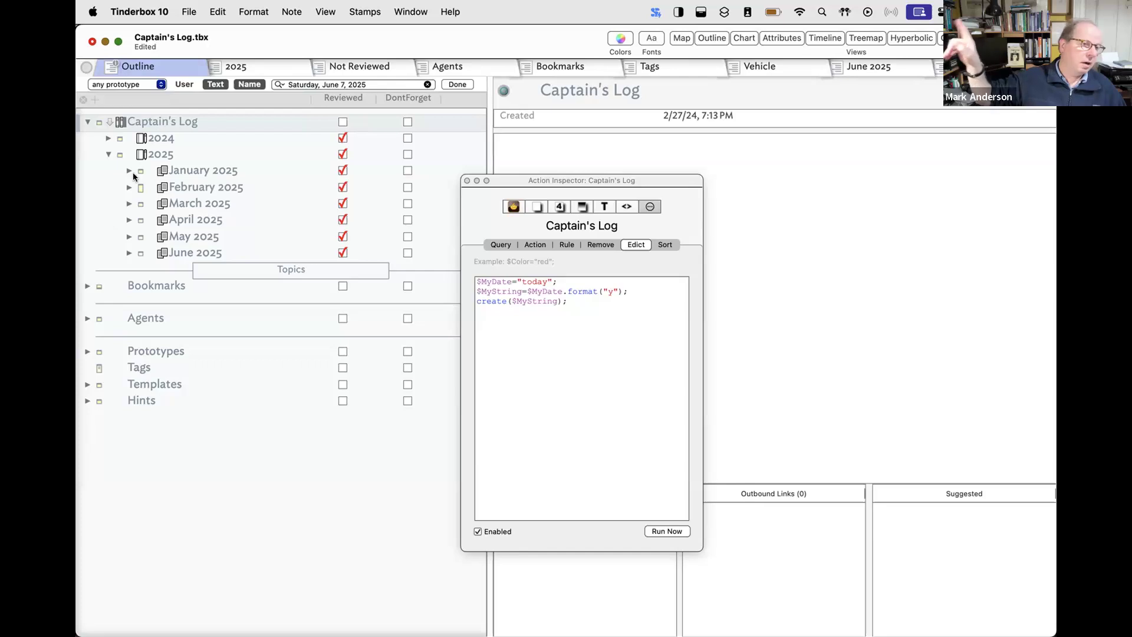
Repeat the search for "Saturday, June 7, 2025" from the full outline and select the matching note.
key("Escape")
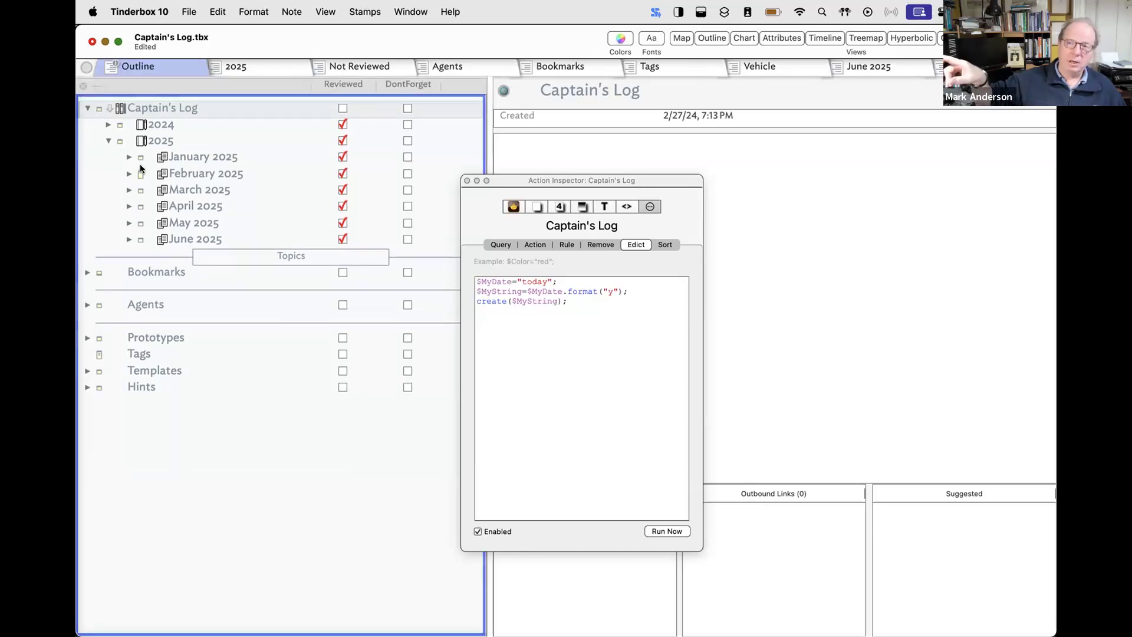
key("super+f")
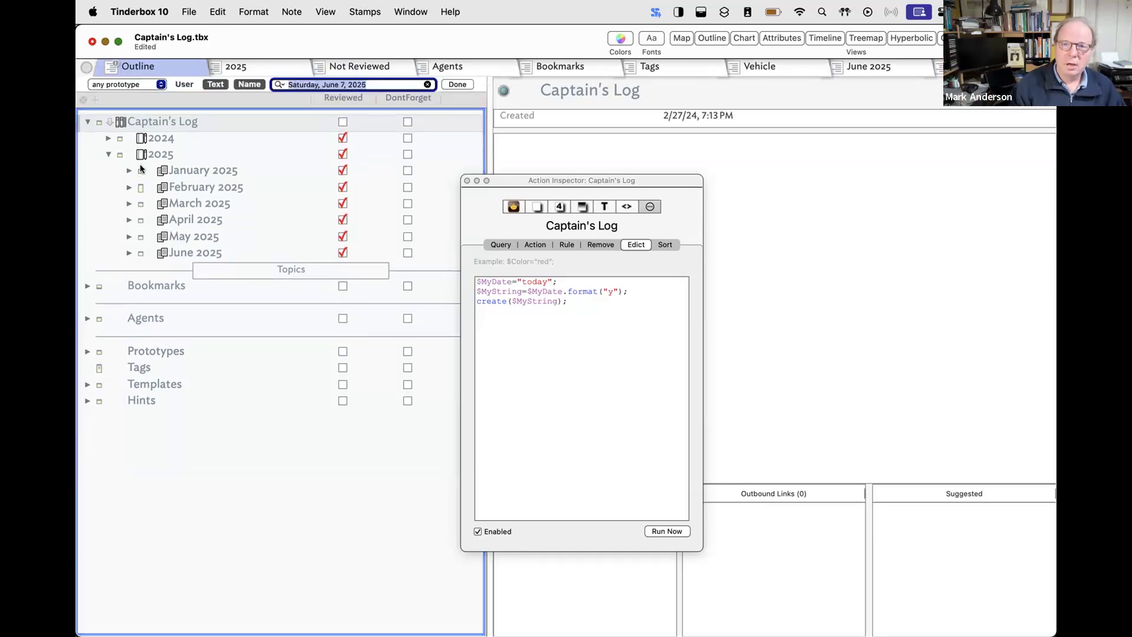
key("Right")
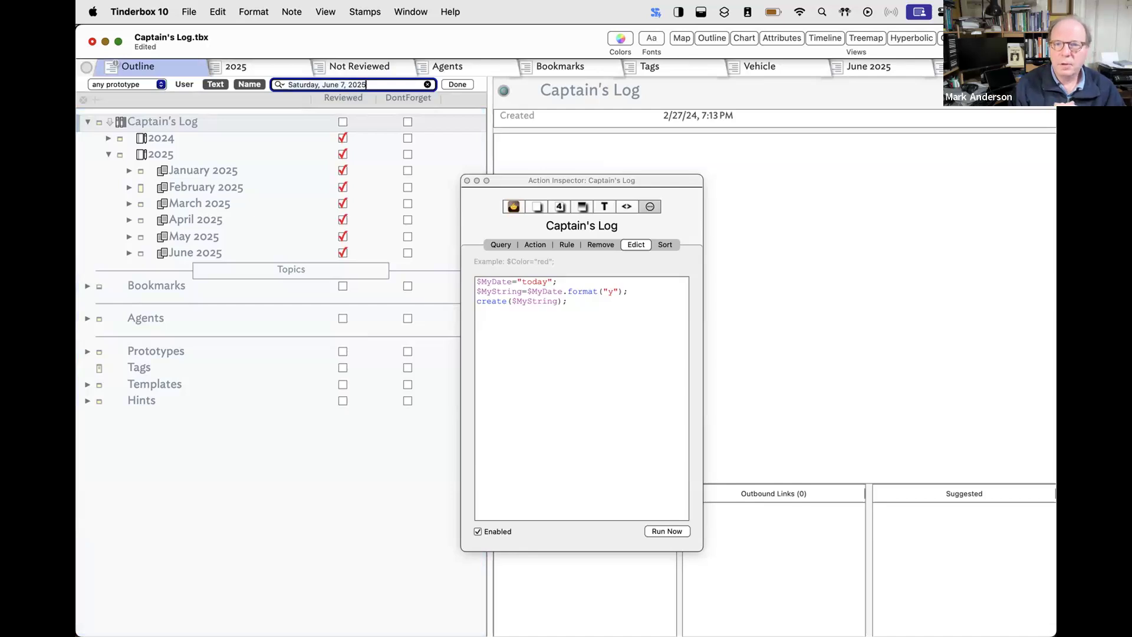
key("Return")
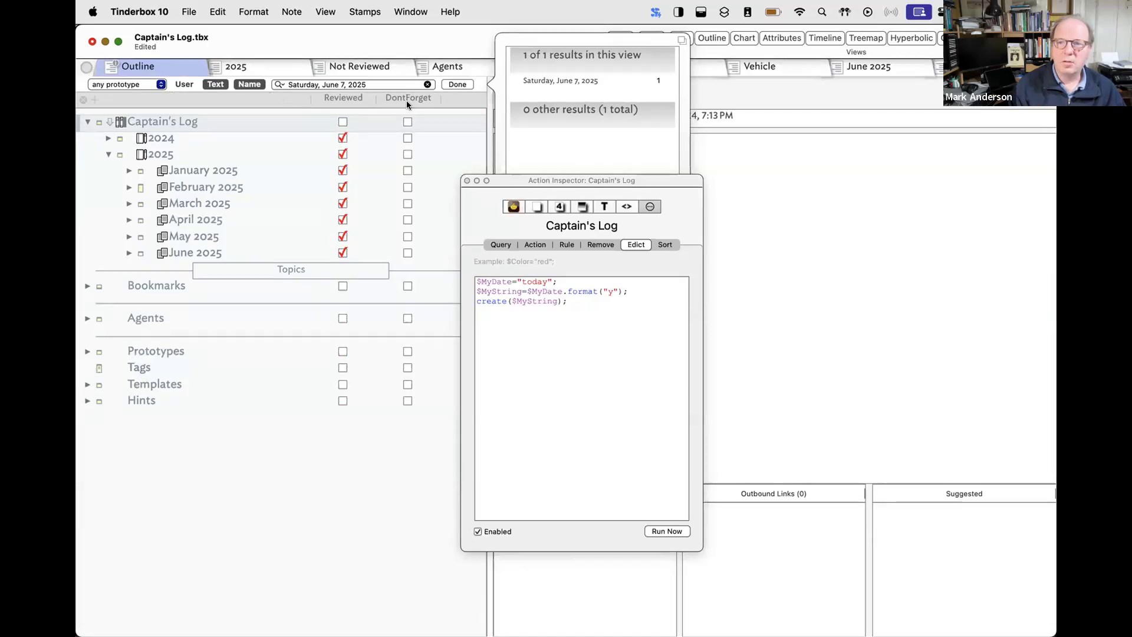
left_click(554, 79)
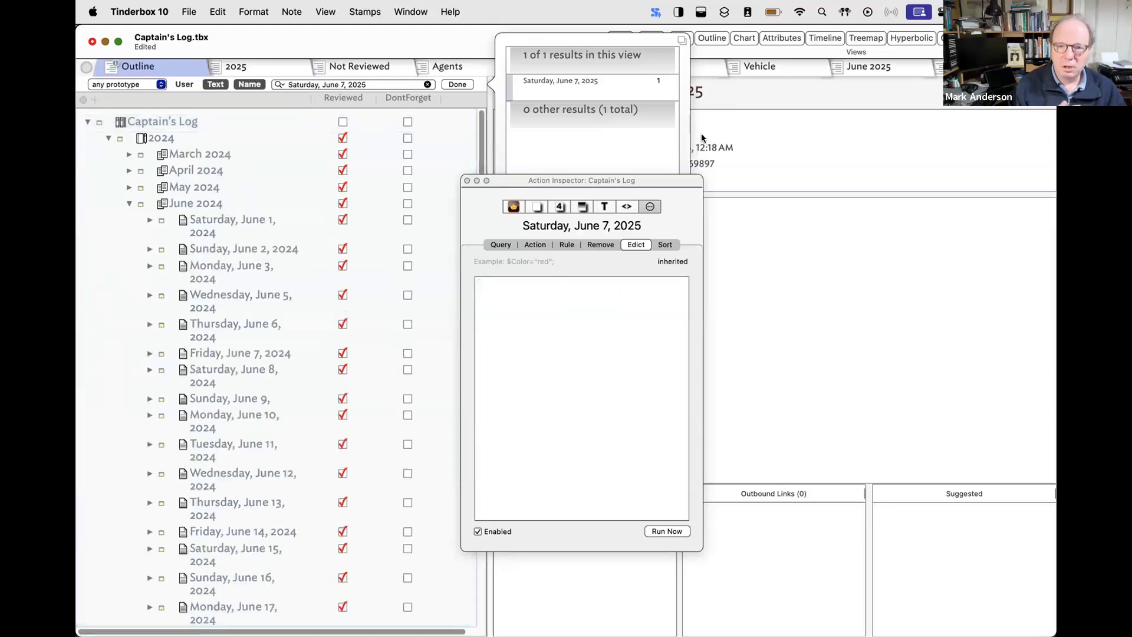
left_click(566, 81)
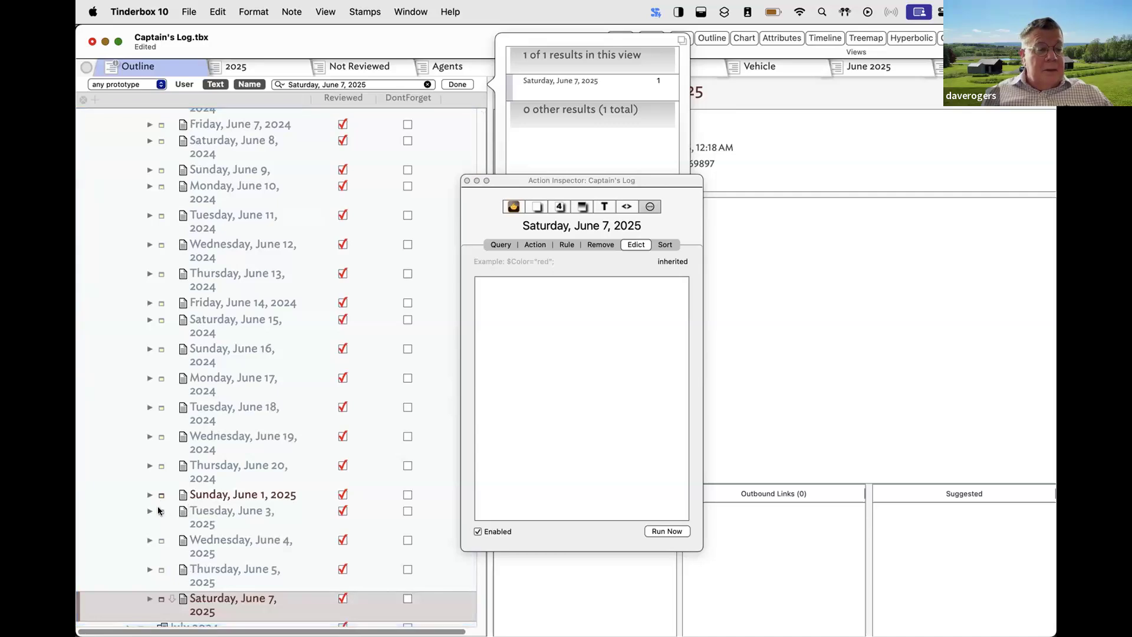
Examine the daily notes around the selected note and the month container that holds them.
scroll(161, 508, "down", 5)
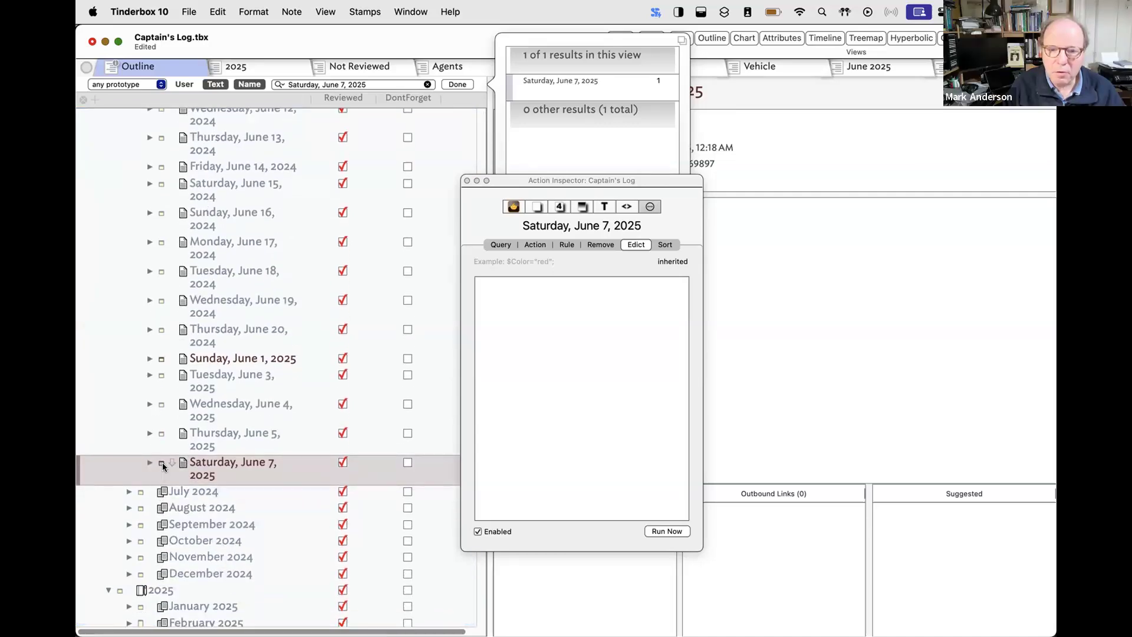
scroll(163, 467, "up", 2)
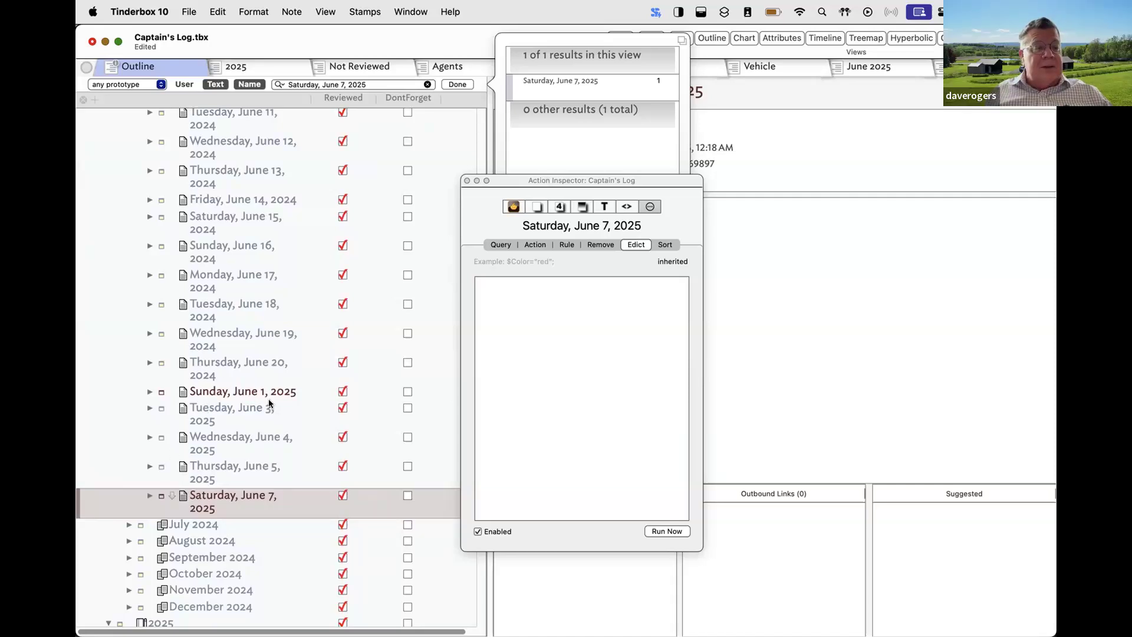
scroll(288, 421, "down", 2)
scroll(288, 421, "up", 4)
scroll(288, 421, "down", 1)
scroll(288, 421, "up", 6)
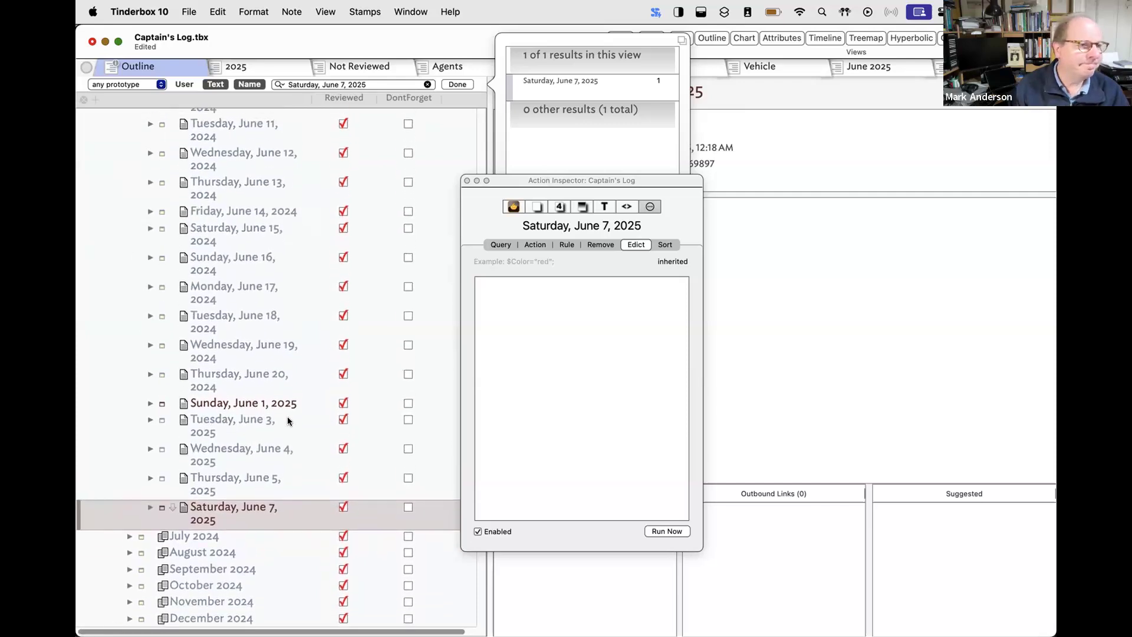
scroll(288, 421, "up", 2)
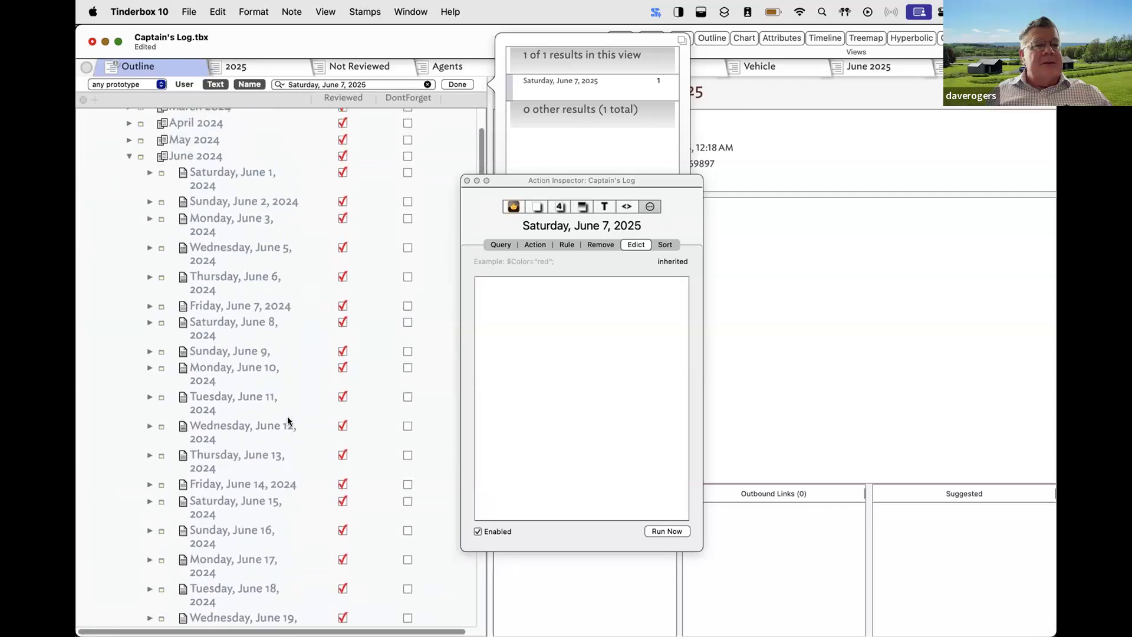
scroll(288, 421, "down", 2)
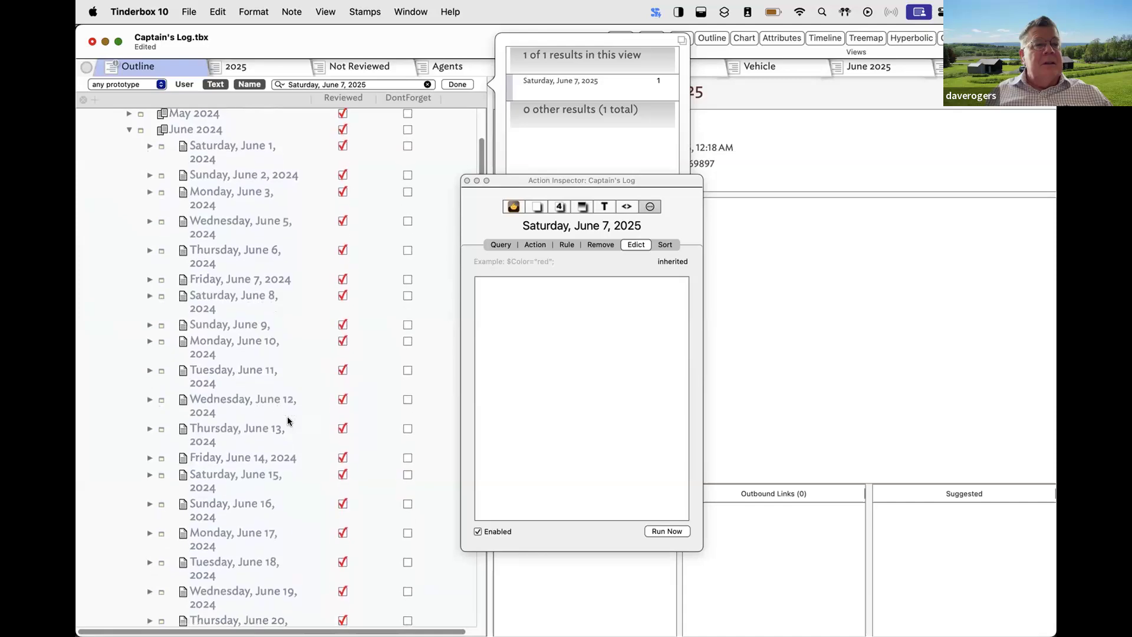
scroll(288, 421, "down", 5)
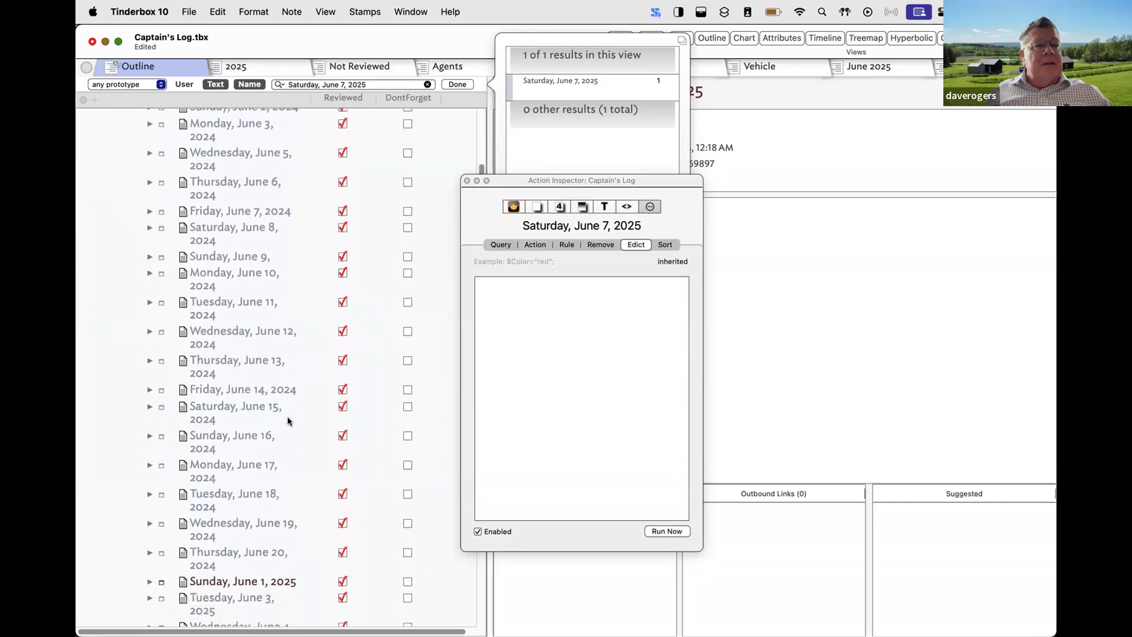
scroll(286, 387, "down", 1)
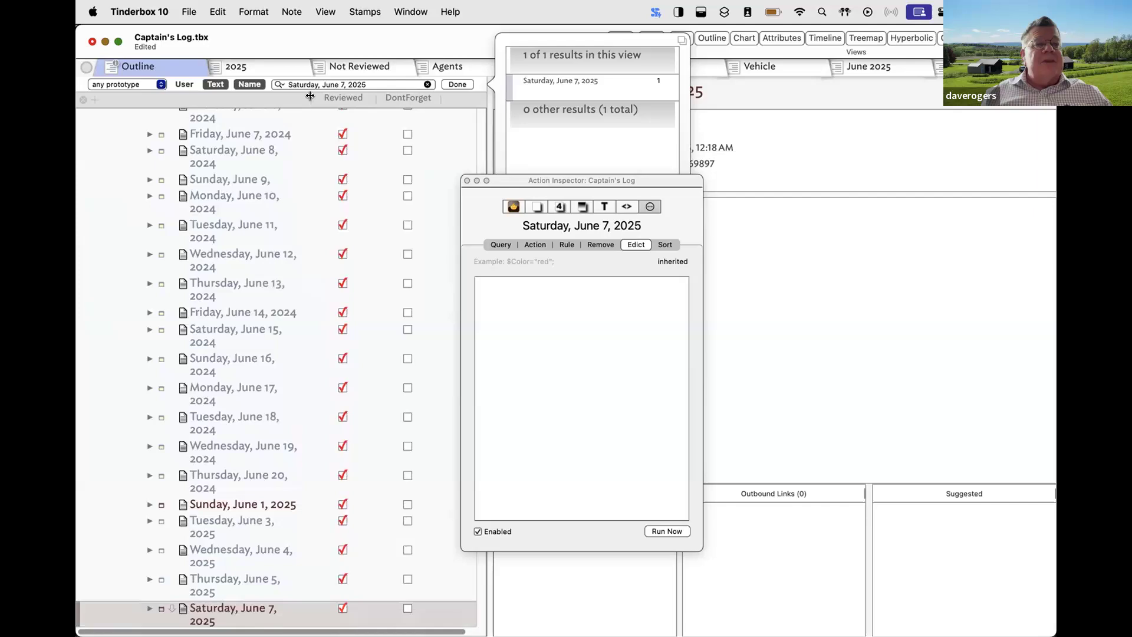
Widen the outline's name column so each daily note title fits on one line, and review the notes under June 2024.
left_click_drag(311, 96, 346, 97)
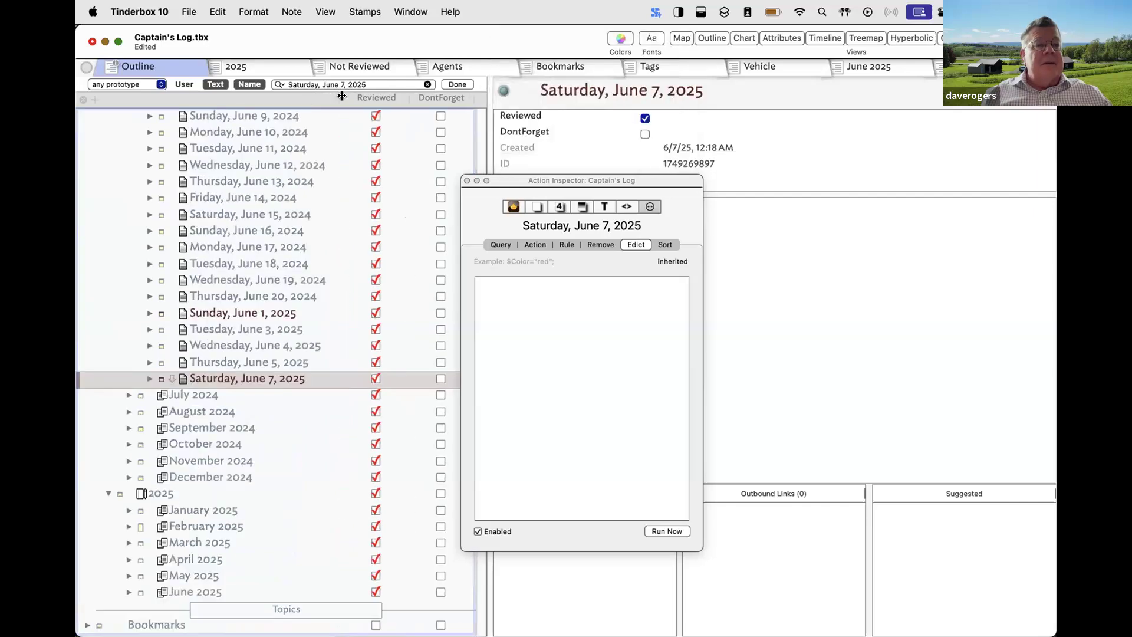
scroll(283, 280, "up", 1)
scroll(283, 279, "up", 3)
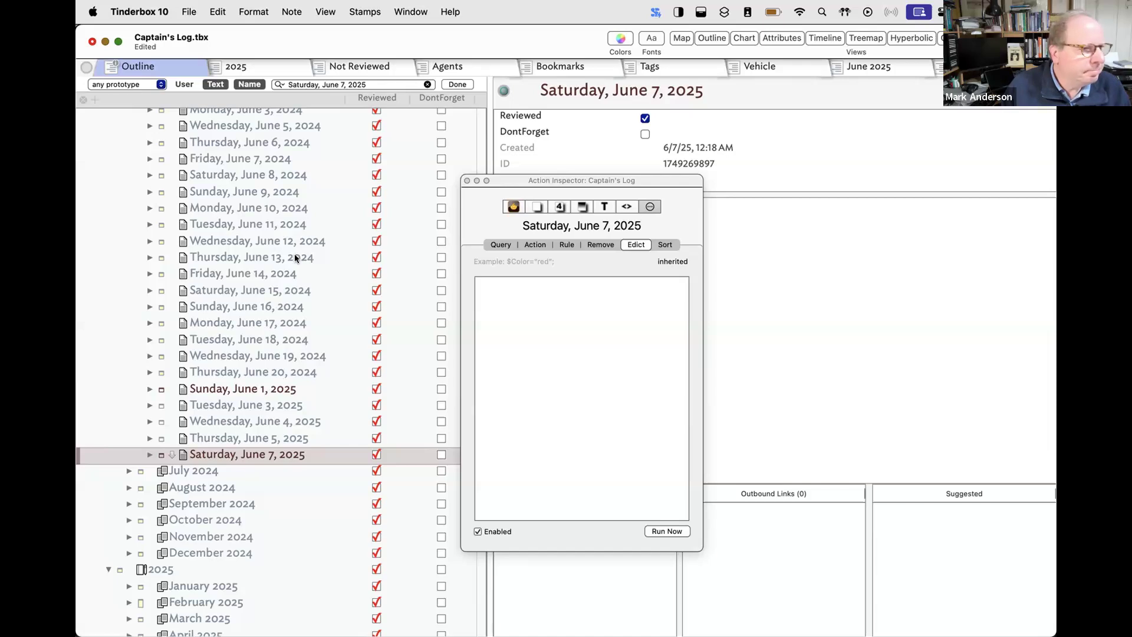
scroll(284, 245, "up", 5)
scroll(284, 246, "up", 3)
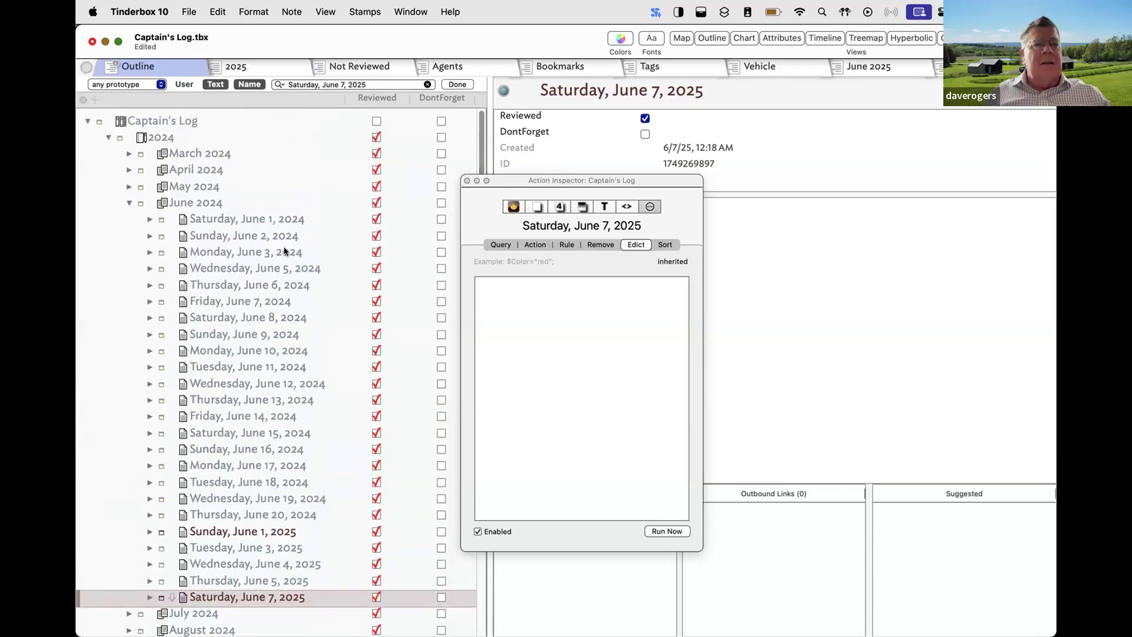
Expand the Prototypes container and select the p_Month prototype to inspect its edict.
scroll(256, 254, "down", 15)
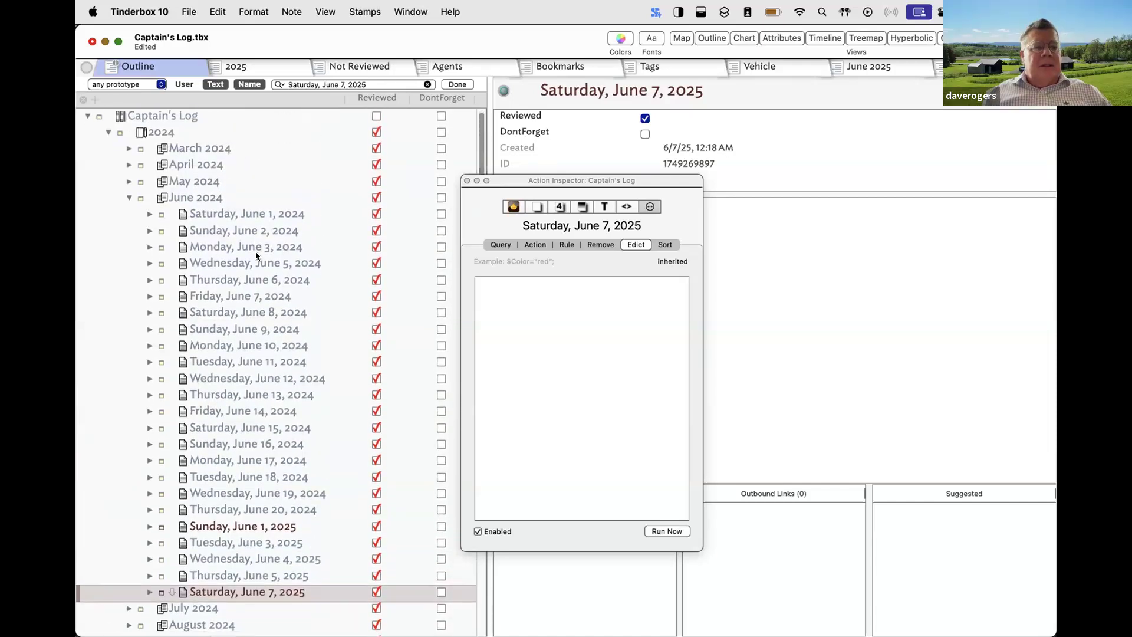
scroll(203, 436, "down", 1)
scroll(203, 436, "down", 11)
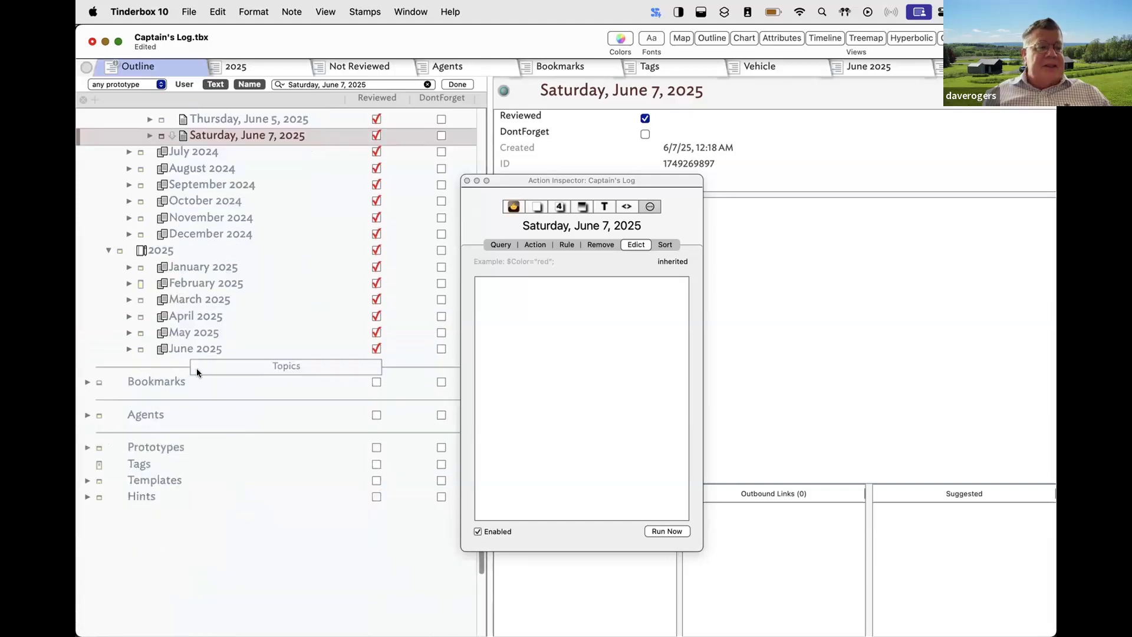
left_click(88, 448)
left_click(87, 448)
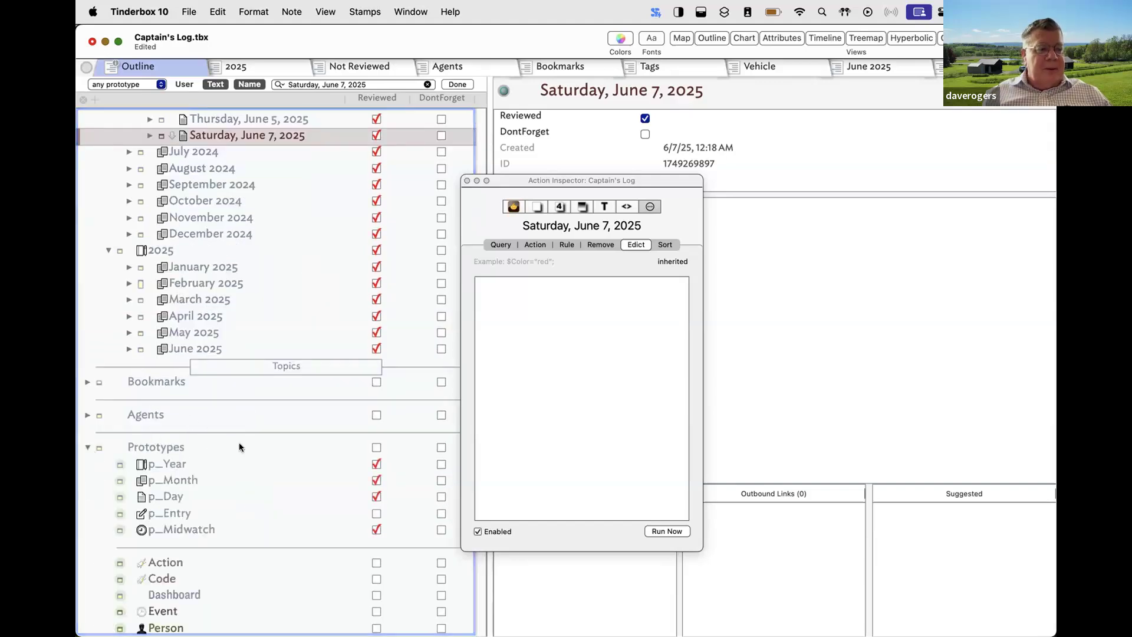
scroll(240, 445, "down", 10)
scroll(240, 446, "down", 1)
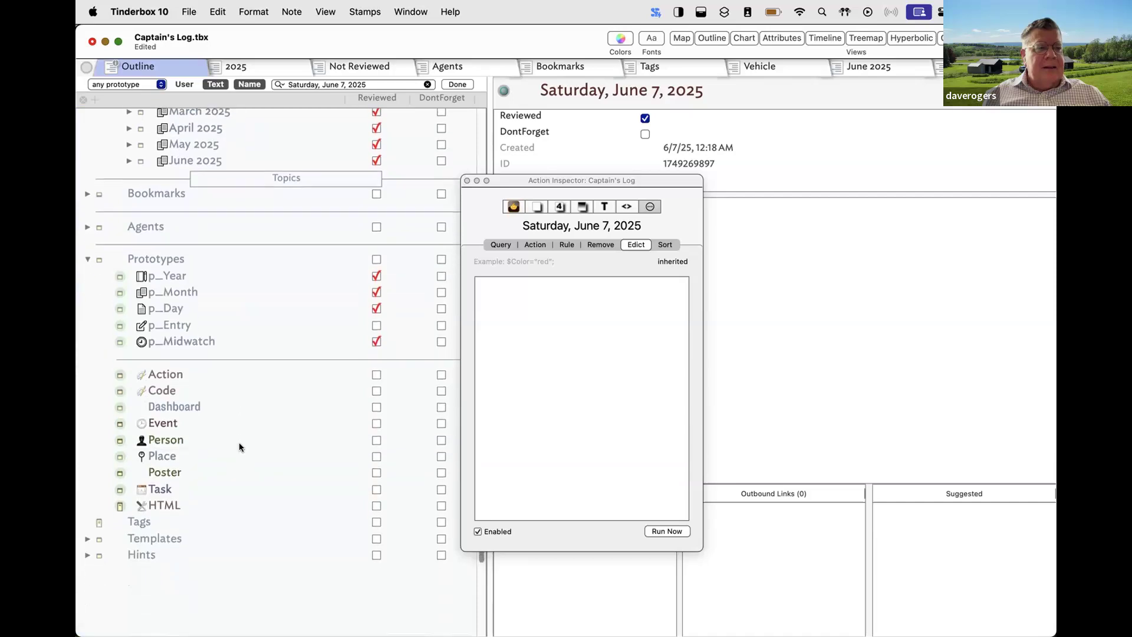
left_click(187, 293)
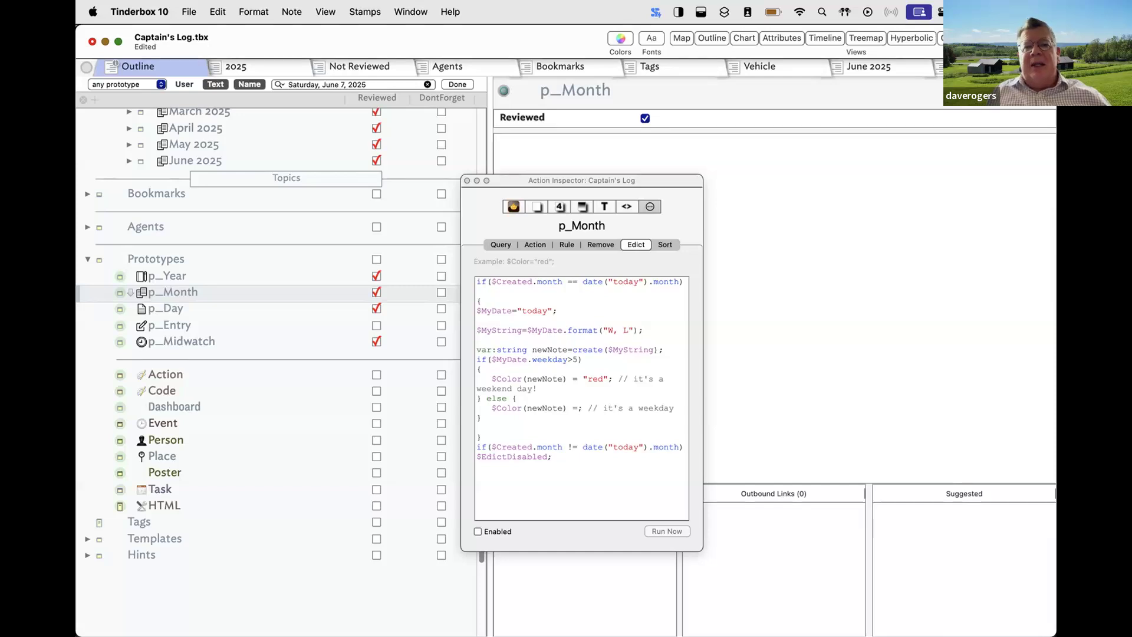
Add MyDate to the displayed attributes of the p_Month prototype.
left_click(1040, 91)
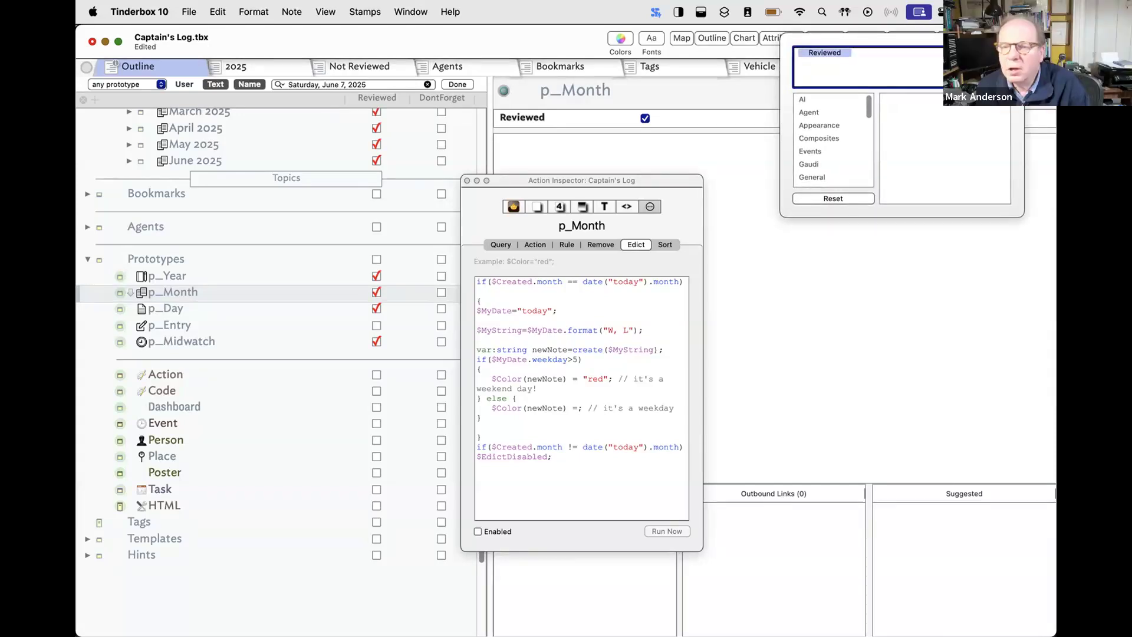
type("MyDate")
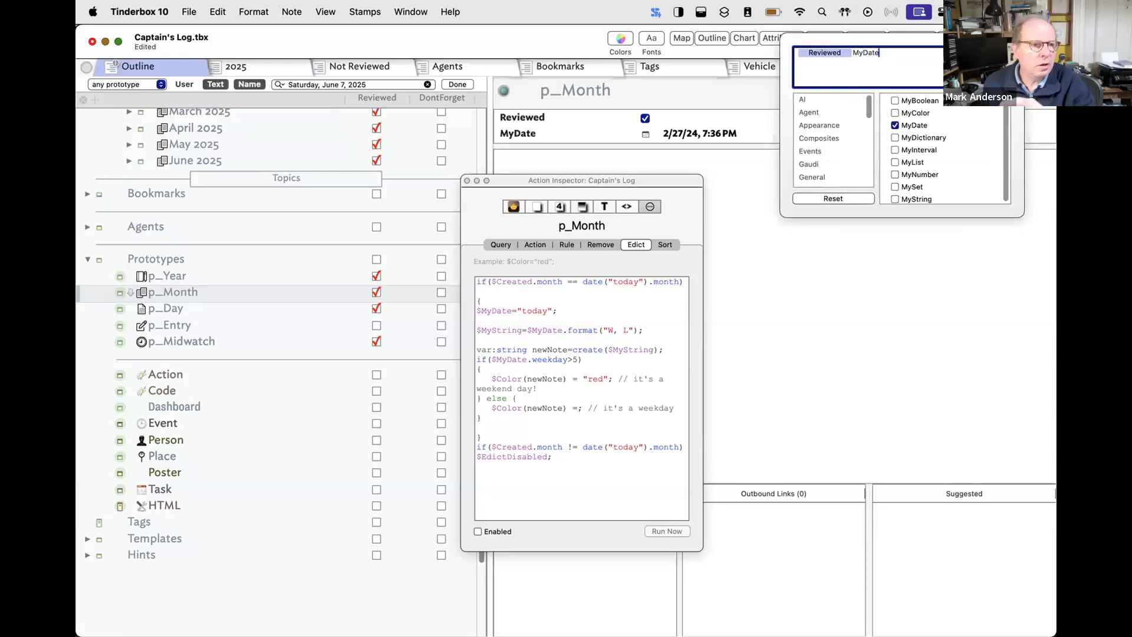
key("Return")
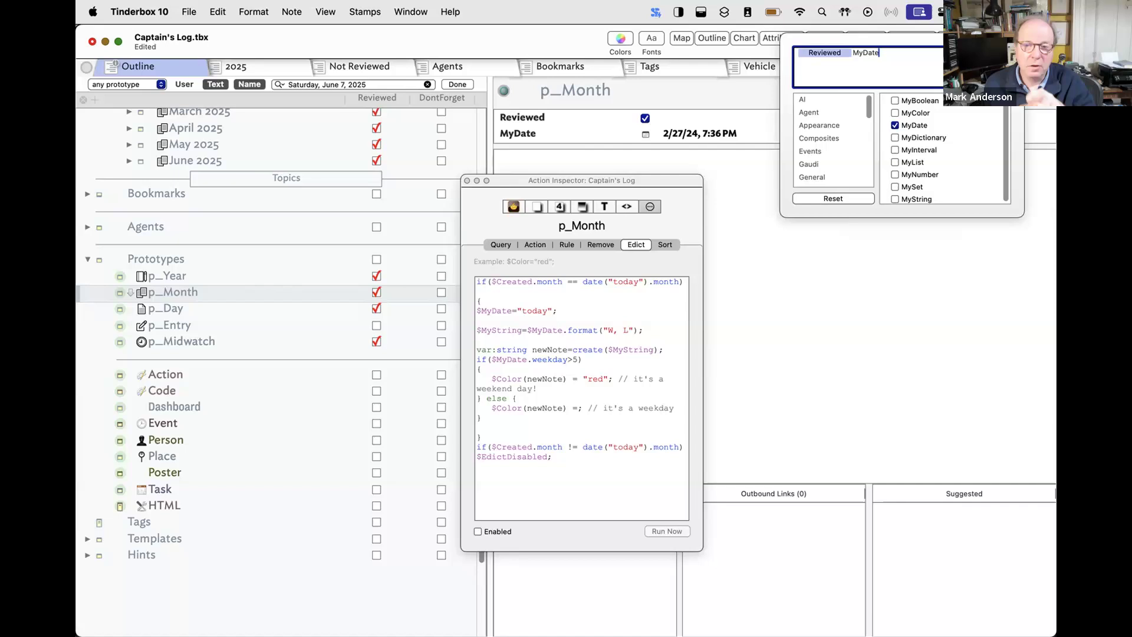
Remove MyDate from the displayed attributes of the p_Month prototype, keeping only Reviewed.
type("\\")
key("BackSpace")
key("BackSpace")
key("BackSpace")
key("BackSpace")
key("BackSpace")
key("BackSpace")
key("BackSpace")
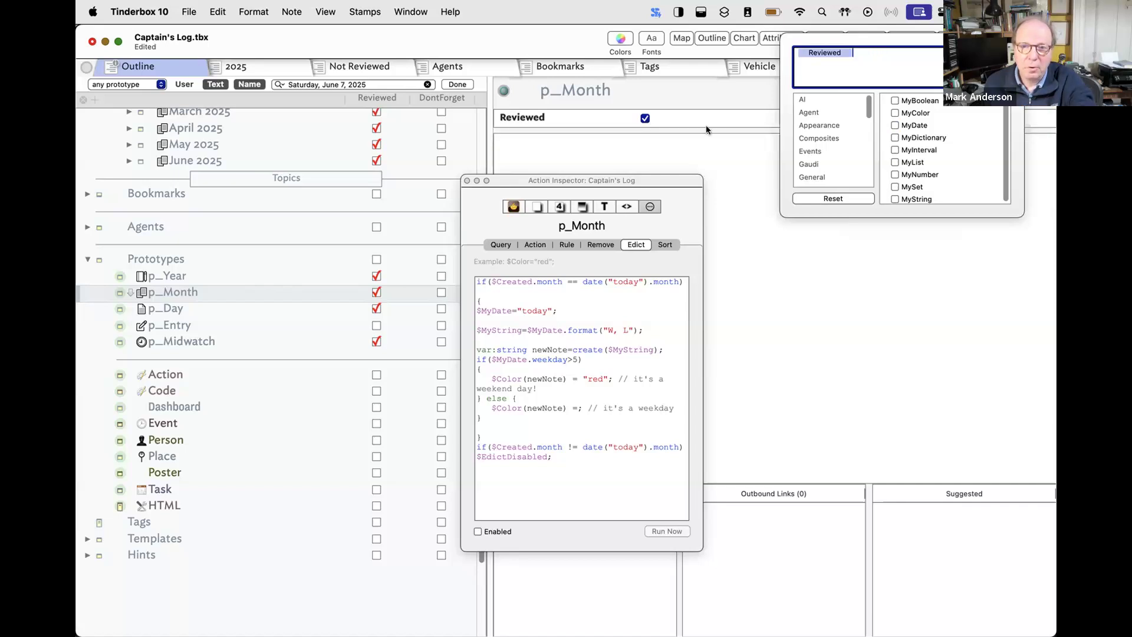
Expand the June 2025 container and select it to examine its edict and displayed attributes, keeping the inspector clear of other content.
left_click(215, 162)
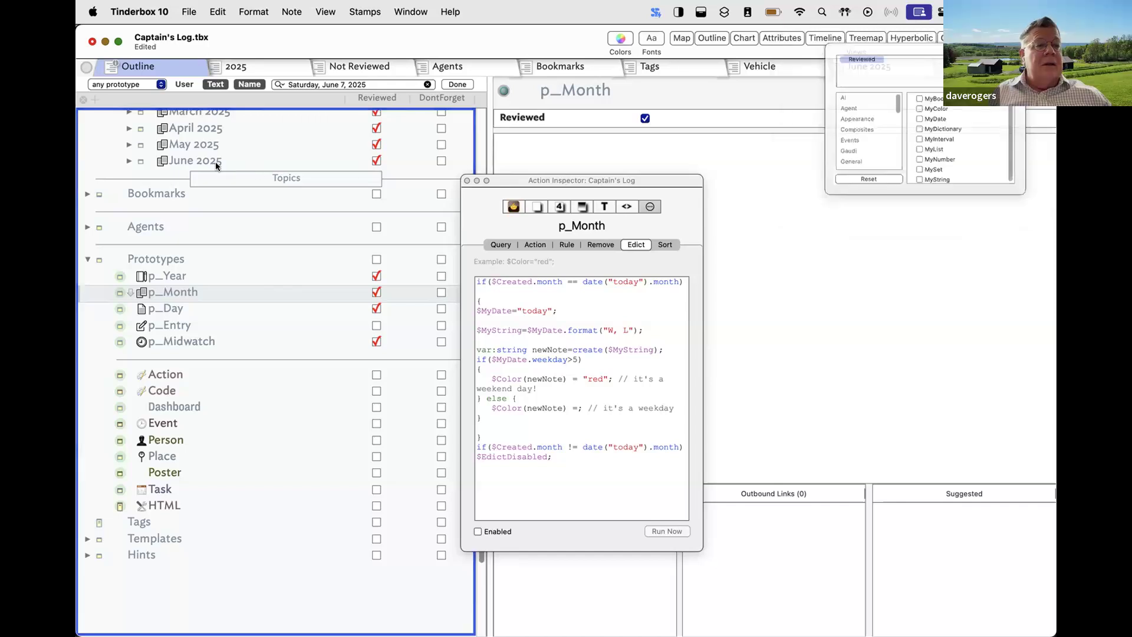
left_click(129, 161)
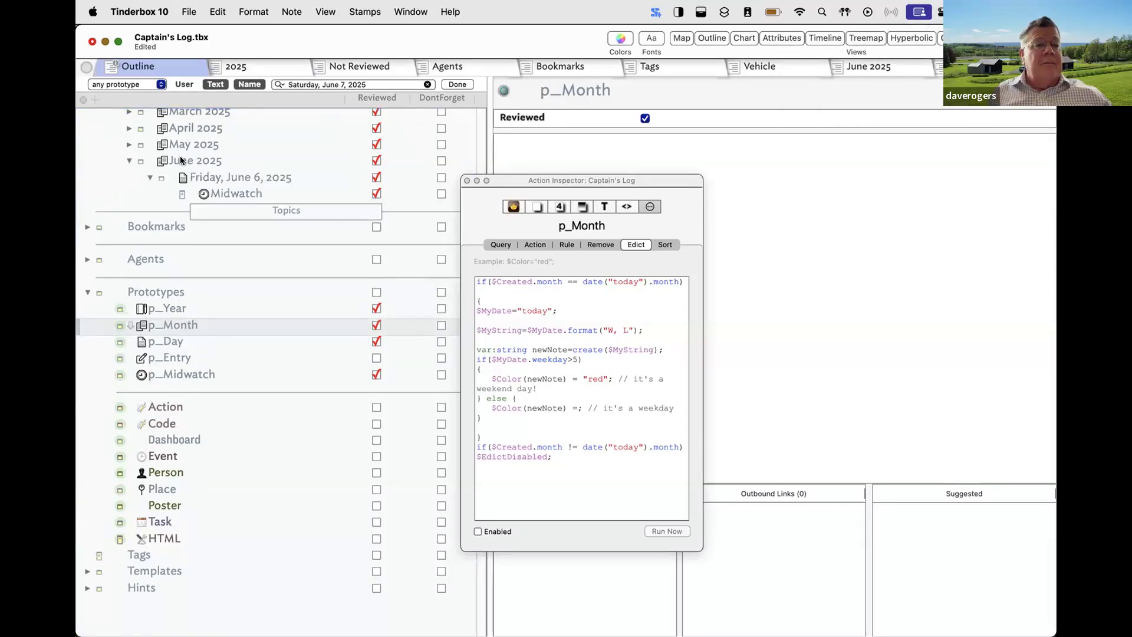
left_click(183, 160)
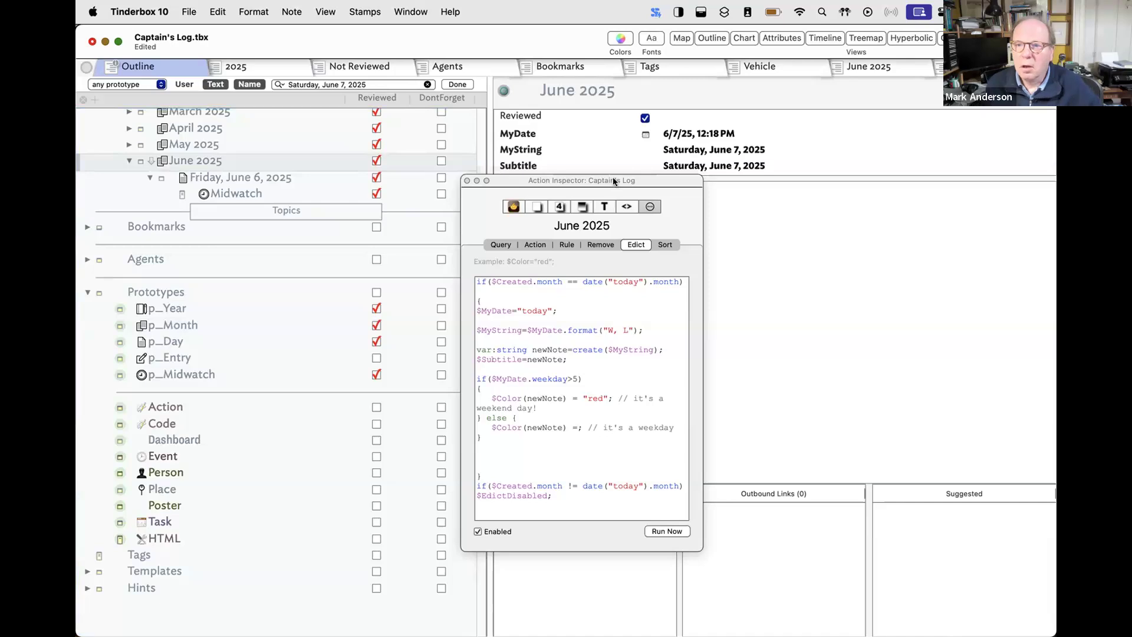
left_click_drag(614, 180, 634, 204)
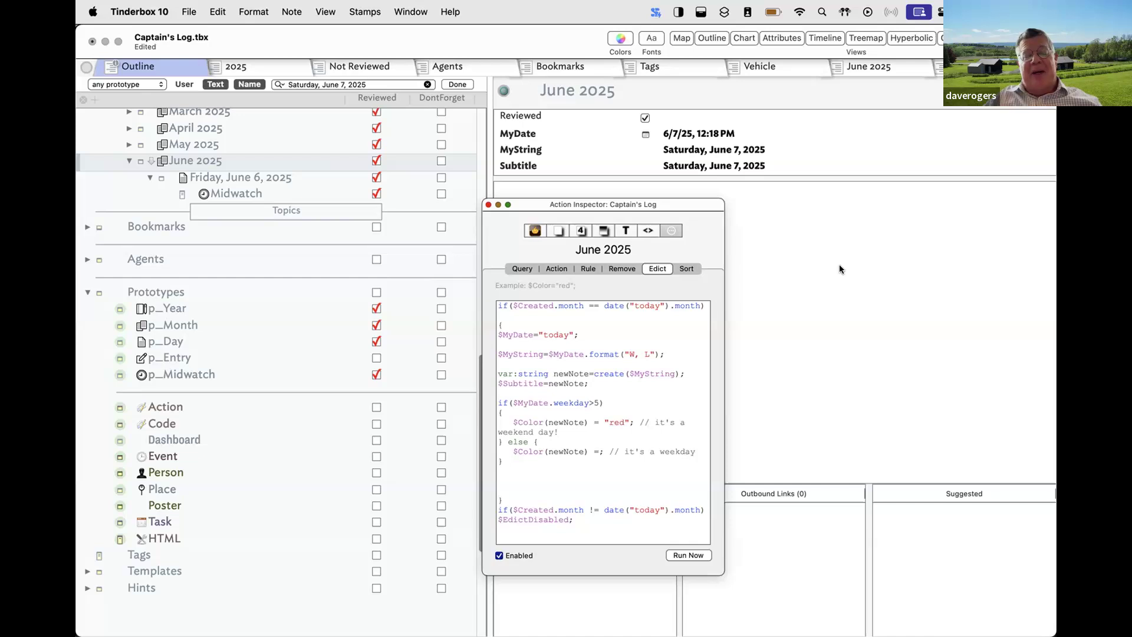
left_click_drag(666, 200, 697, 108)
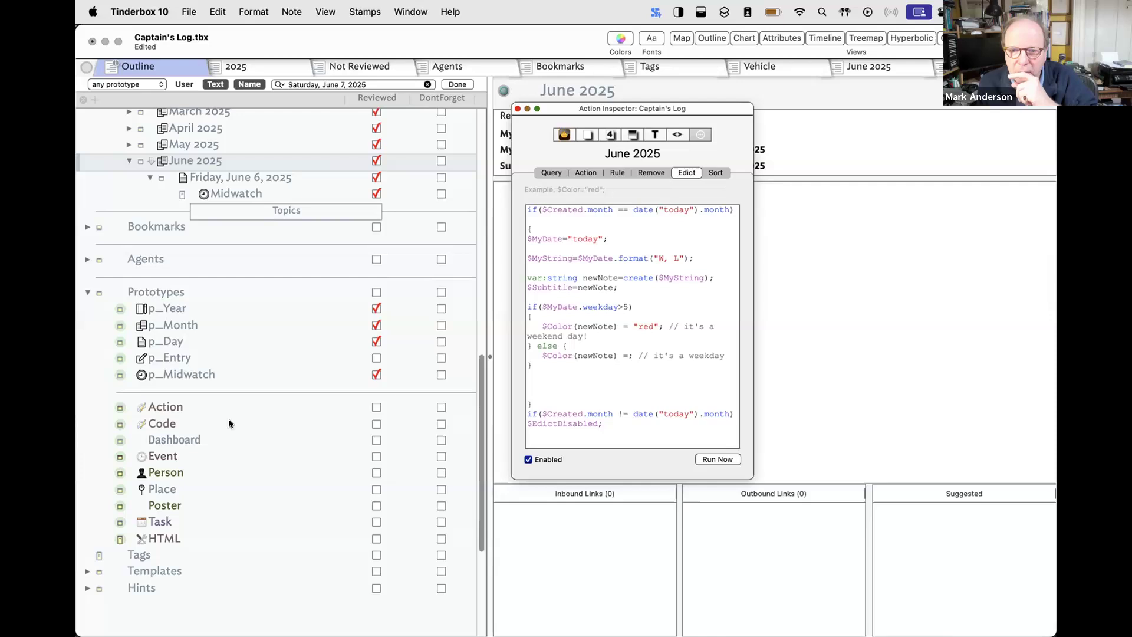
In the p_Month prototype's edict, change the MyDate assignment to $MyDate=date("today");.
scroll(197, 359, "down", 2)
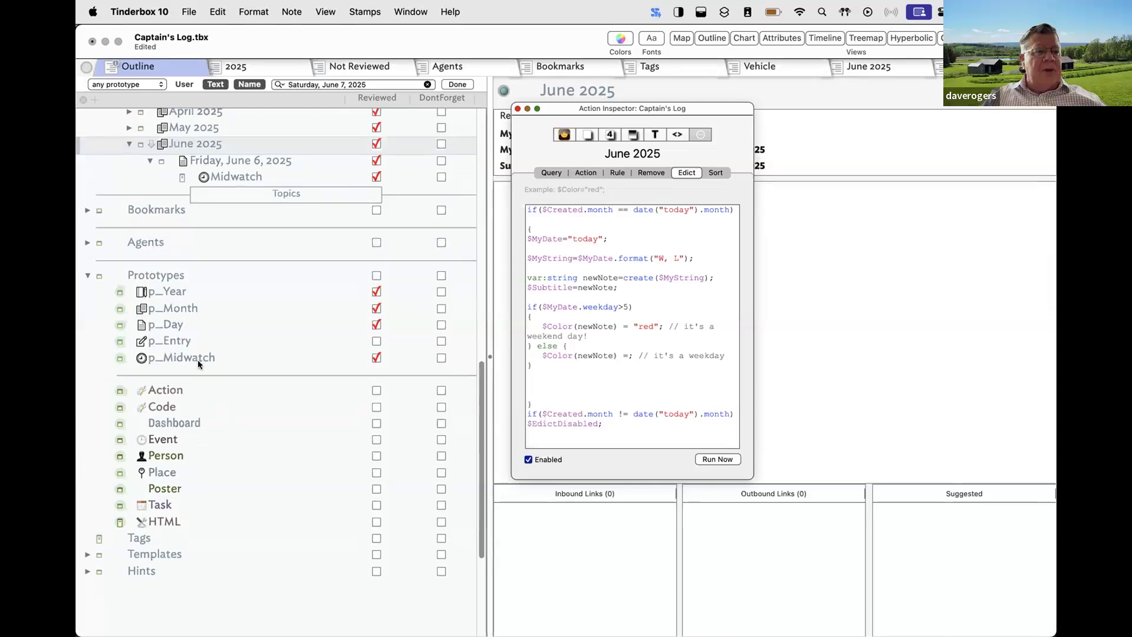
left_click(180, 298)
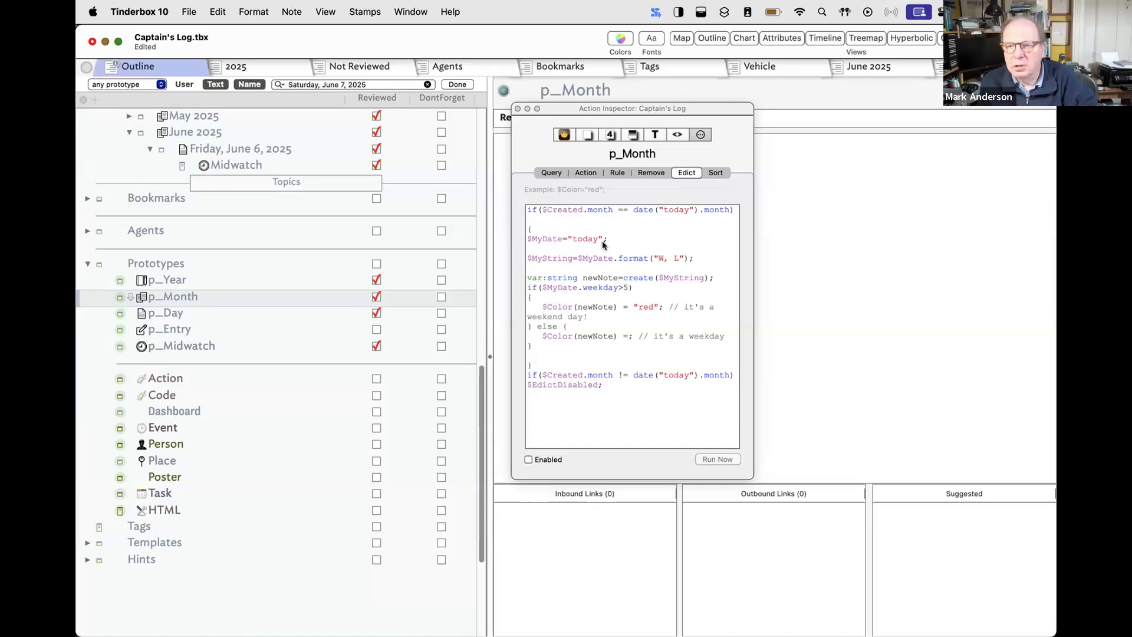
left_click(567, 238)
type("date")
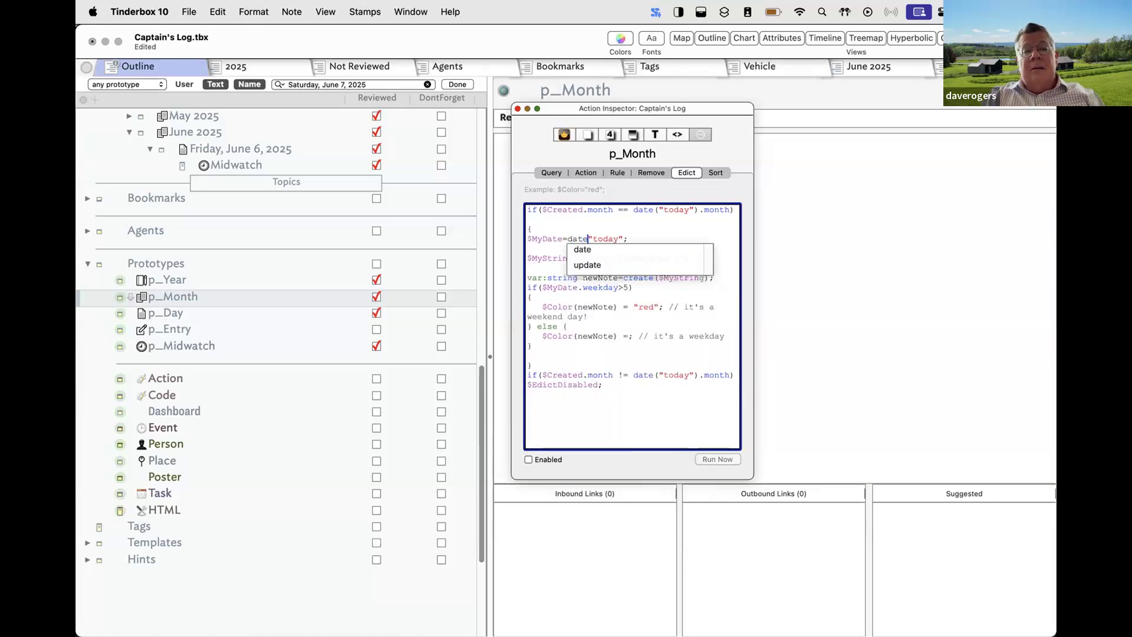
type("(")
key("Right")
key("Right")
key("Right")
key("Right")
key("Right")
key("Right")
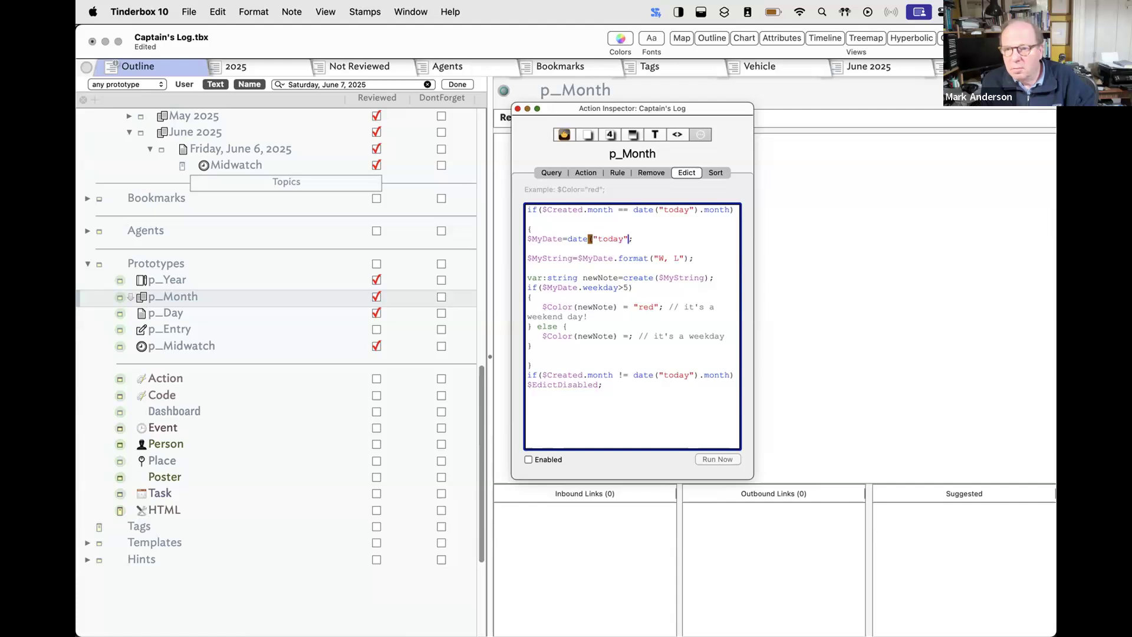
type(")")
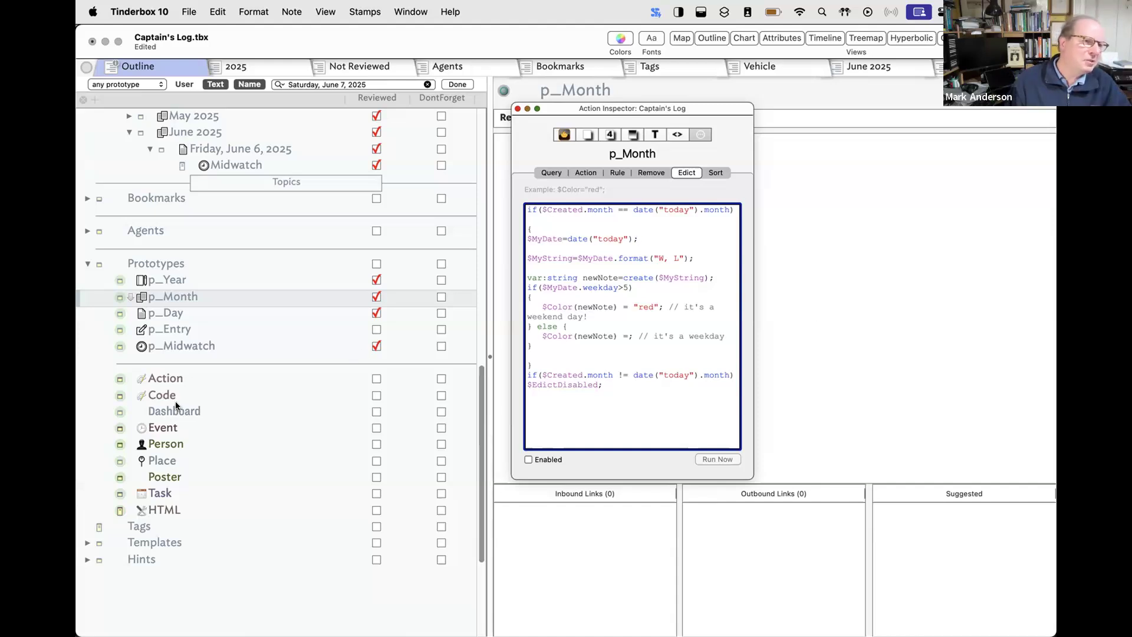
Check the document's agent, rule and edict activity information, and return to the p_Month edict.
scroll(215, 378, "up", 5)
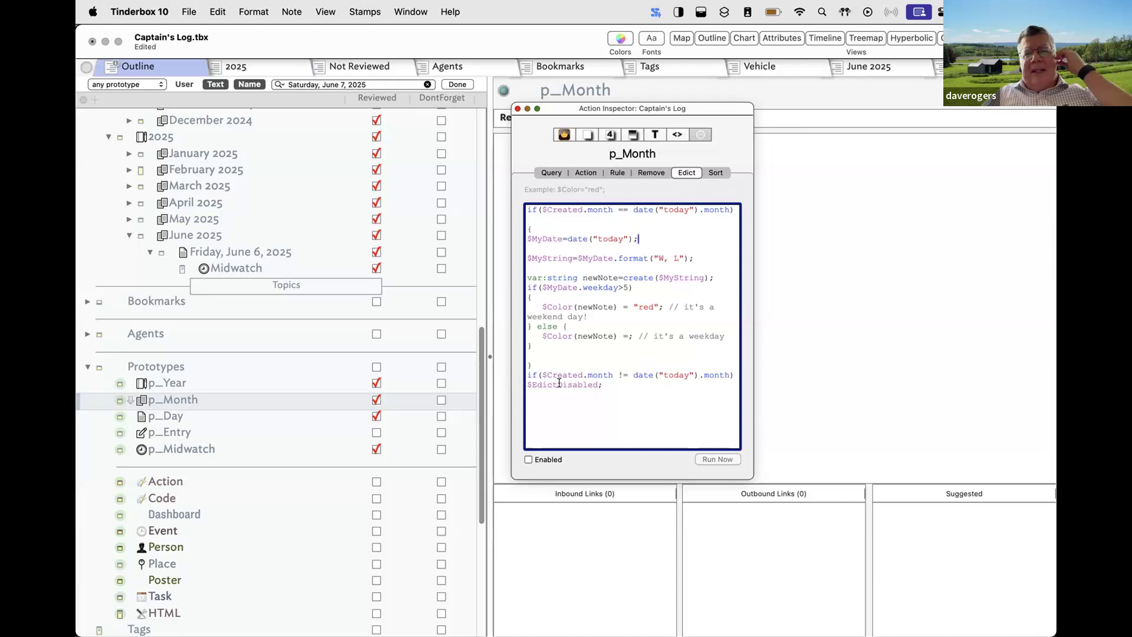
left_click(563, 135)
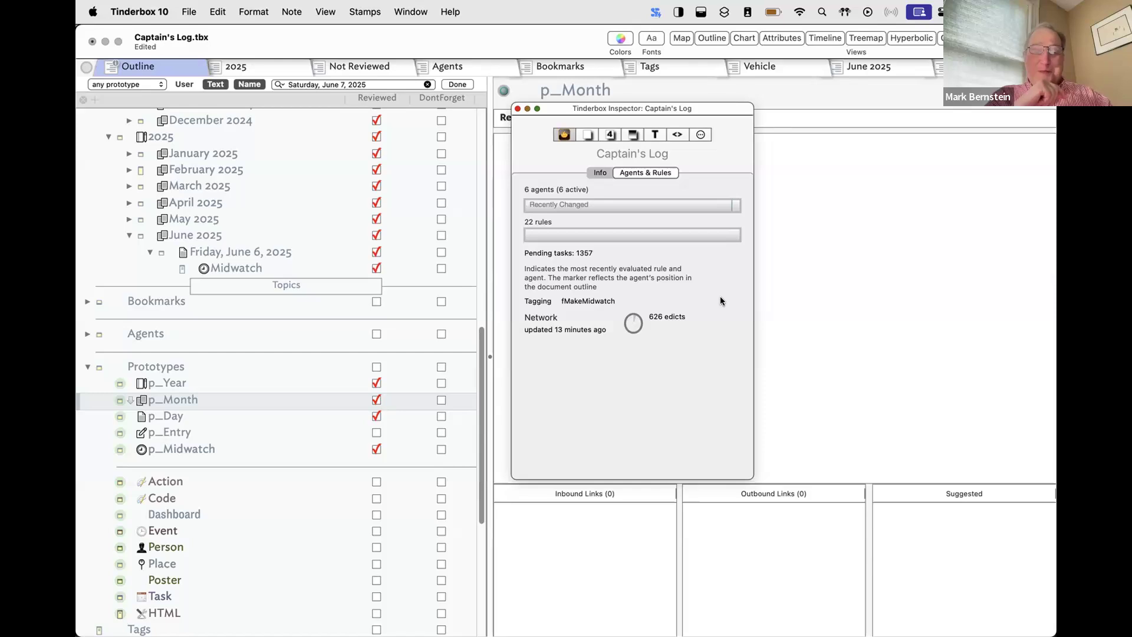
left_click(701, 135)
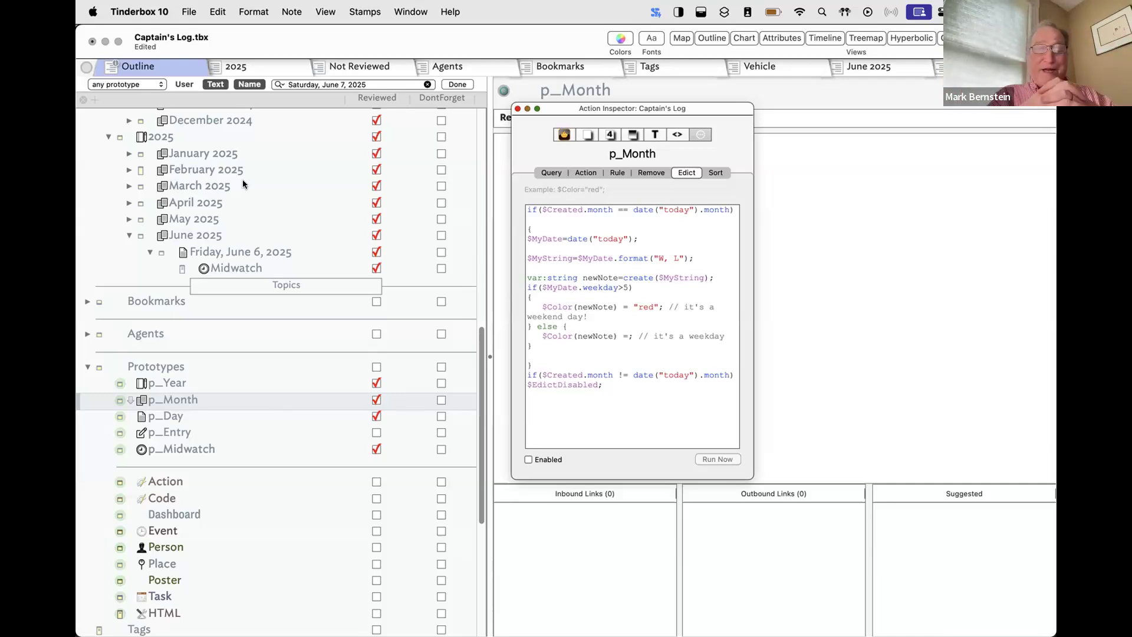
Switch to the Agents view and expand the Replacements, Don't Forget and Vehicle agents to review their contents.
left_click(448, 67)
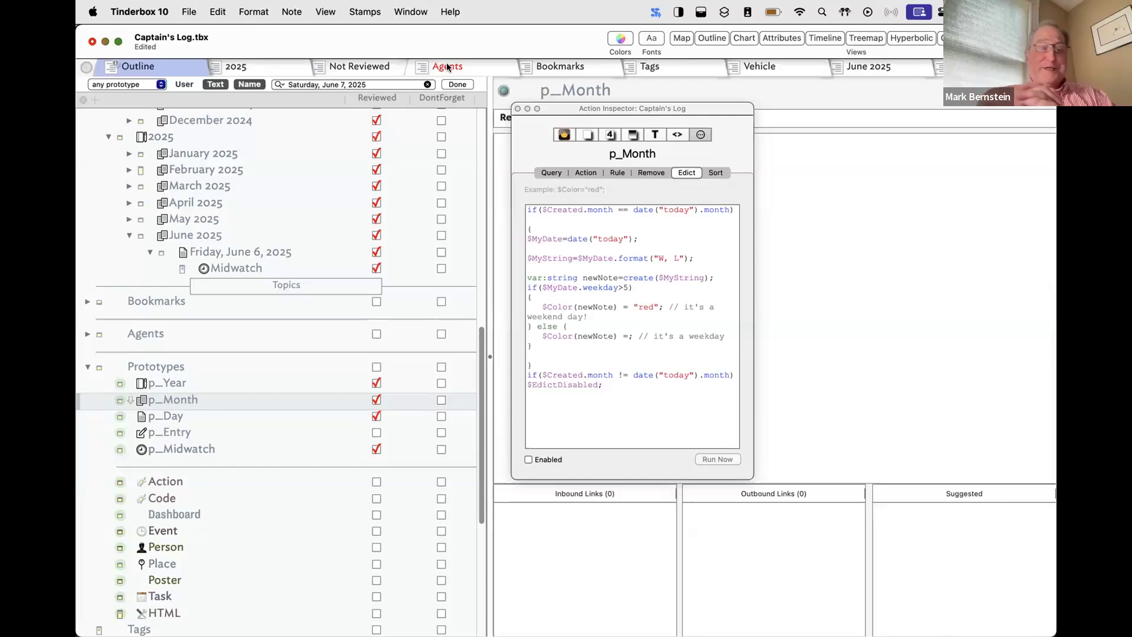
left_click(448, 68)
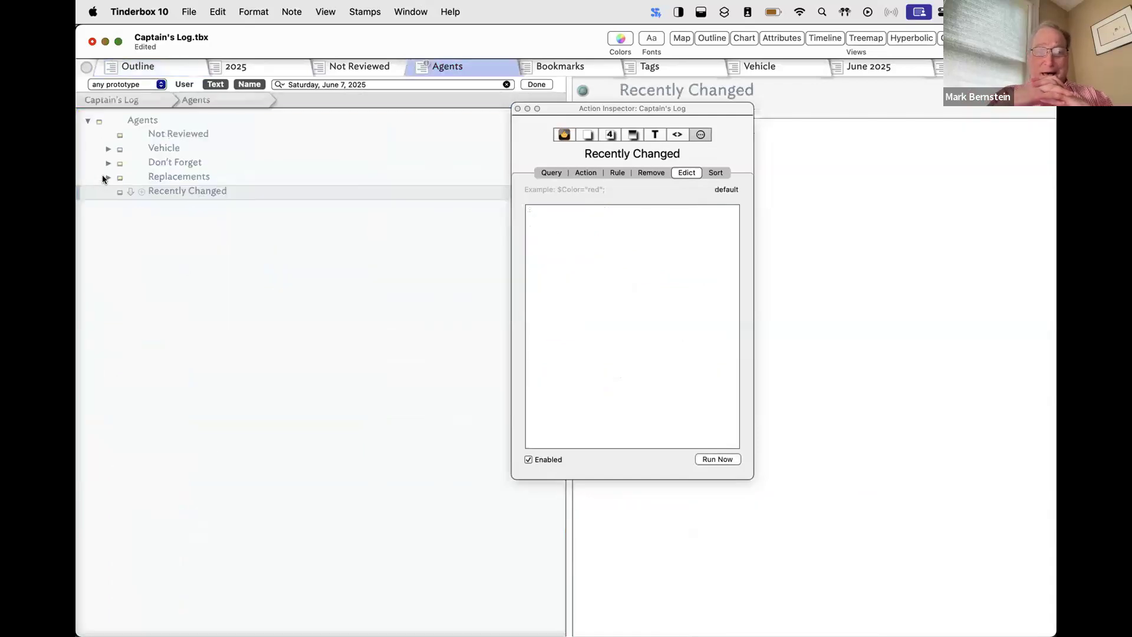
left_click(106, 177)
left_click(108, 163)
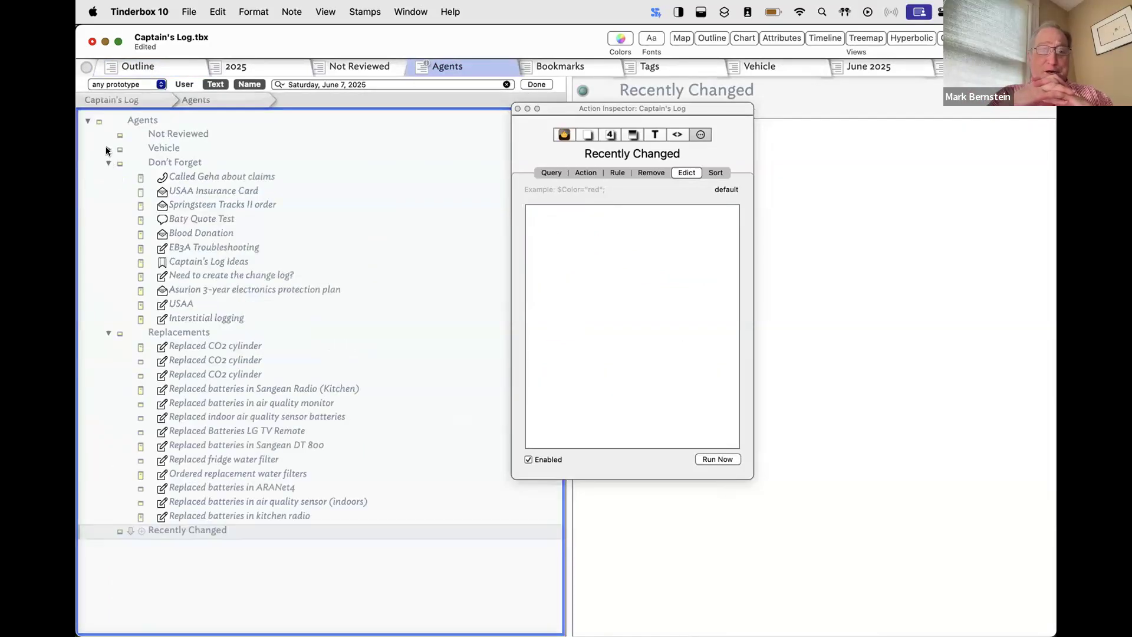
left_click(109, 149)
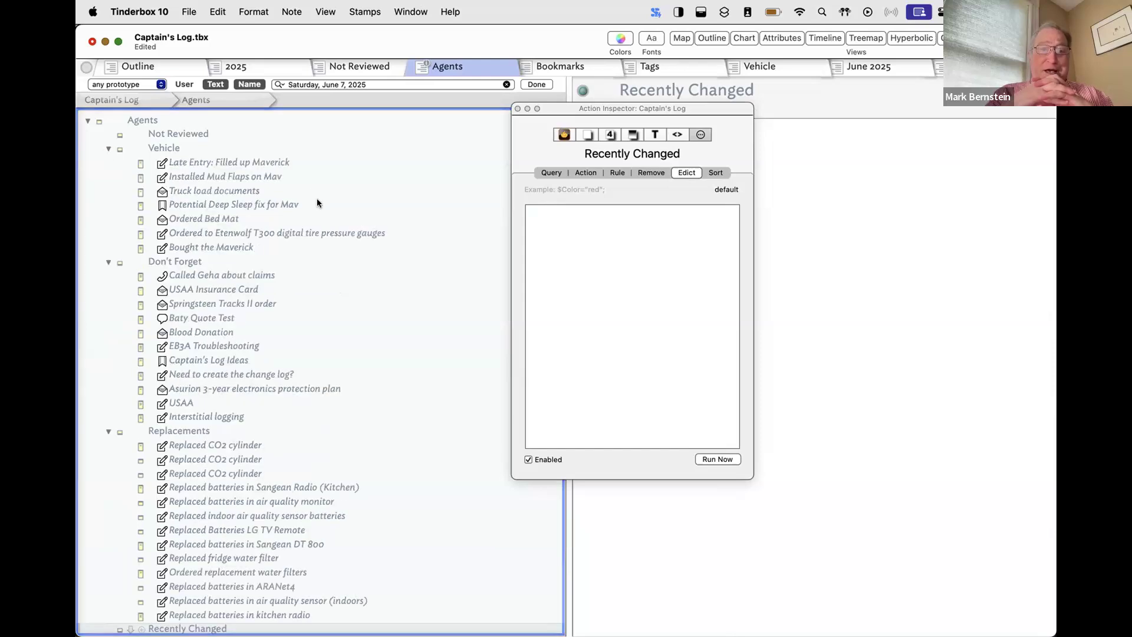
scroll(362, 289, "up", 1)
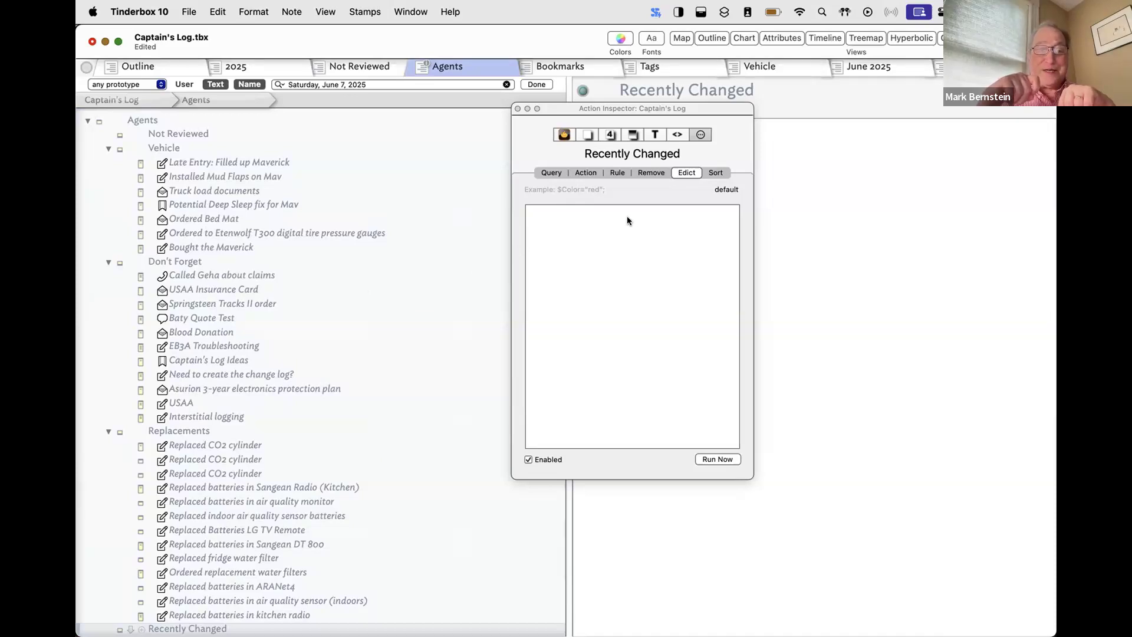
Recheck the document's agent and edict activity information, and collapse the Vehicle, Don't Forget and Replacements agents.
left_click(562, 134)
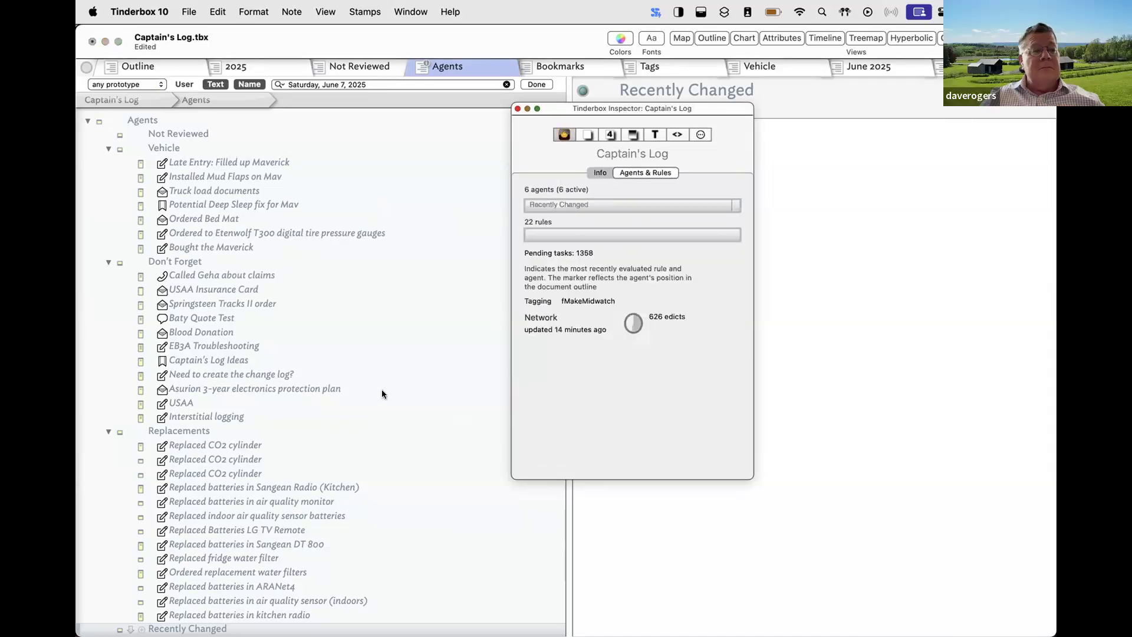
scroll(334, 433, "down", 1)
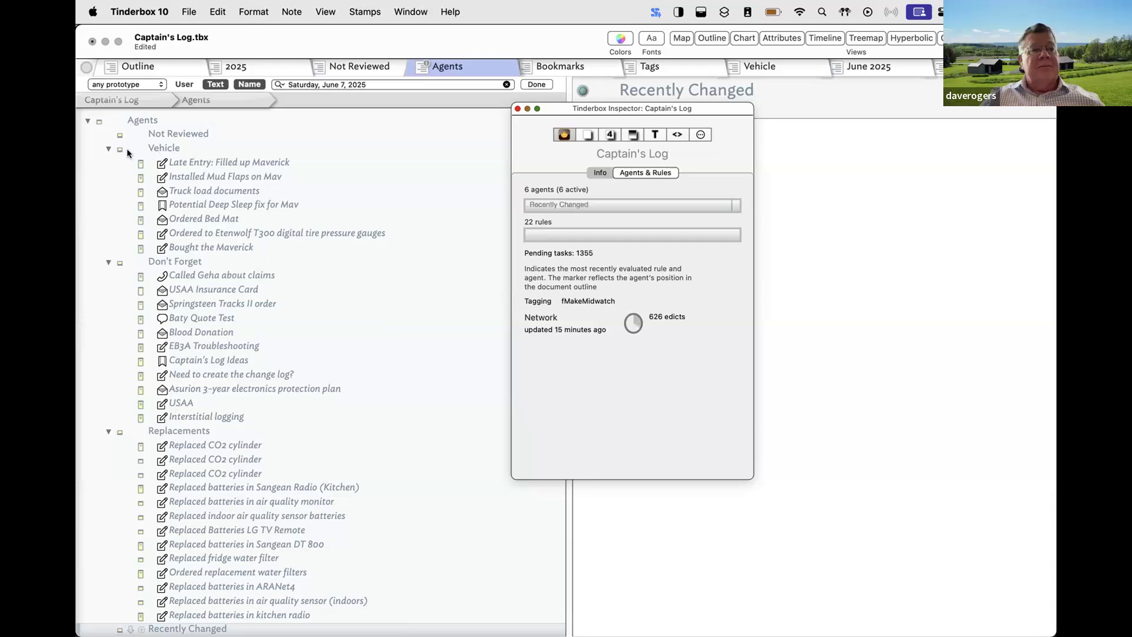
left_click(106, 147)
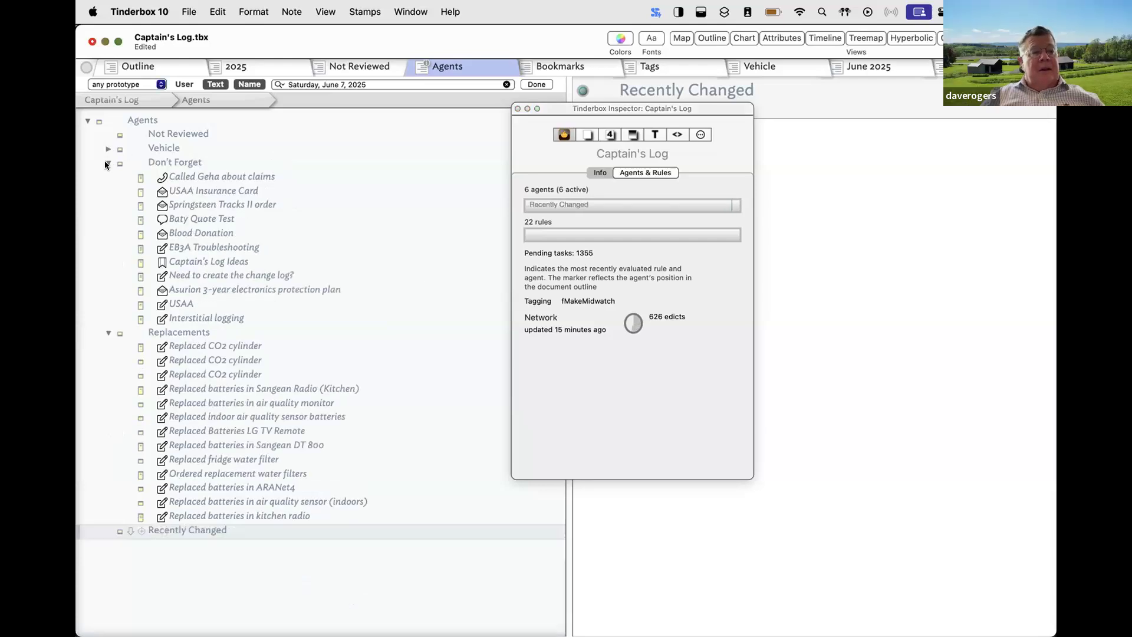
left_click(107, 164)
left_click(109, 176)
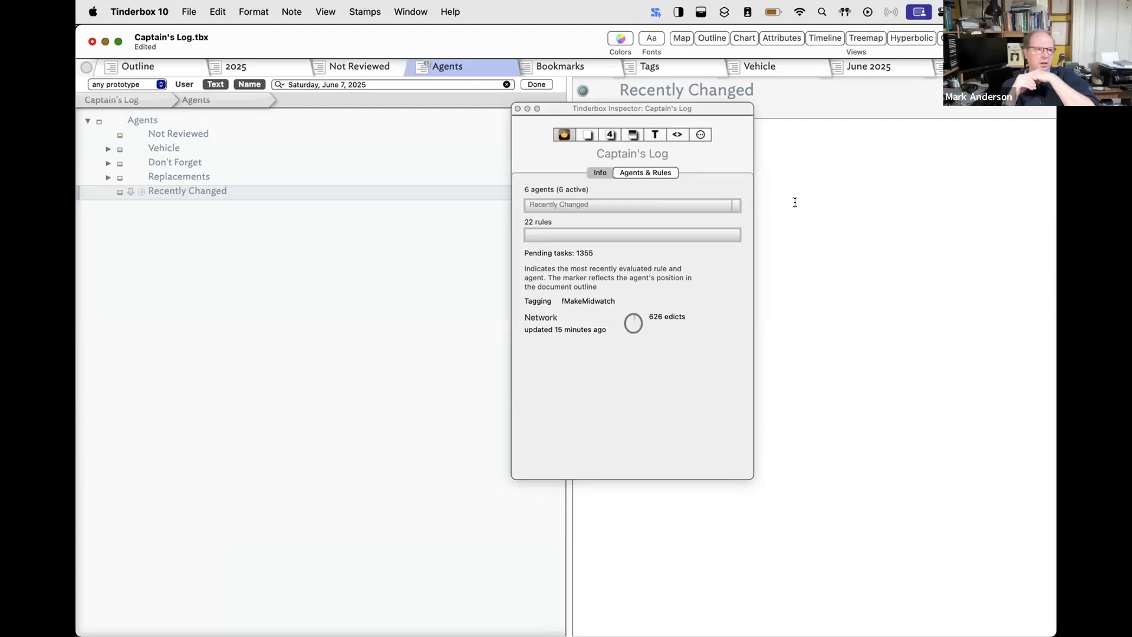
Return to the document's top level, show the edict of the p_Month prototype, and widen the inspector so the code lines fit.
left_click(145, 101)
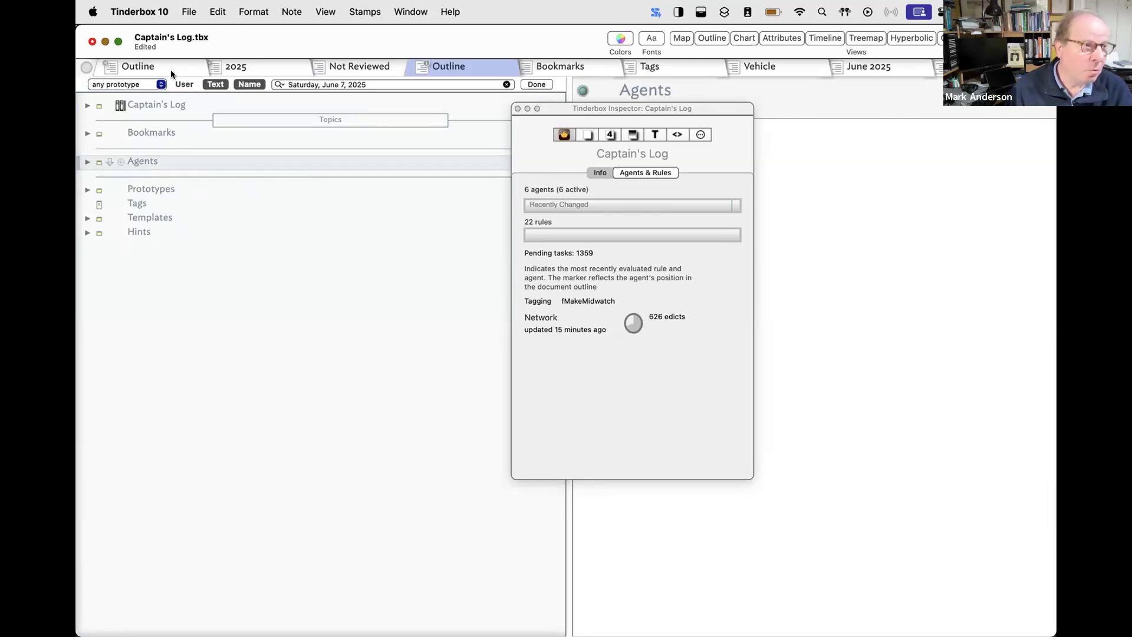
left_click(84, 189)
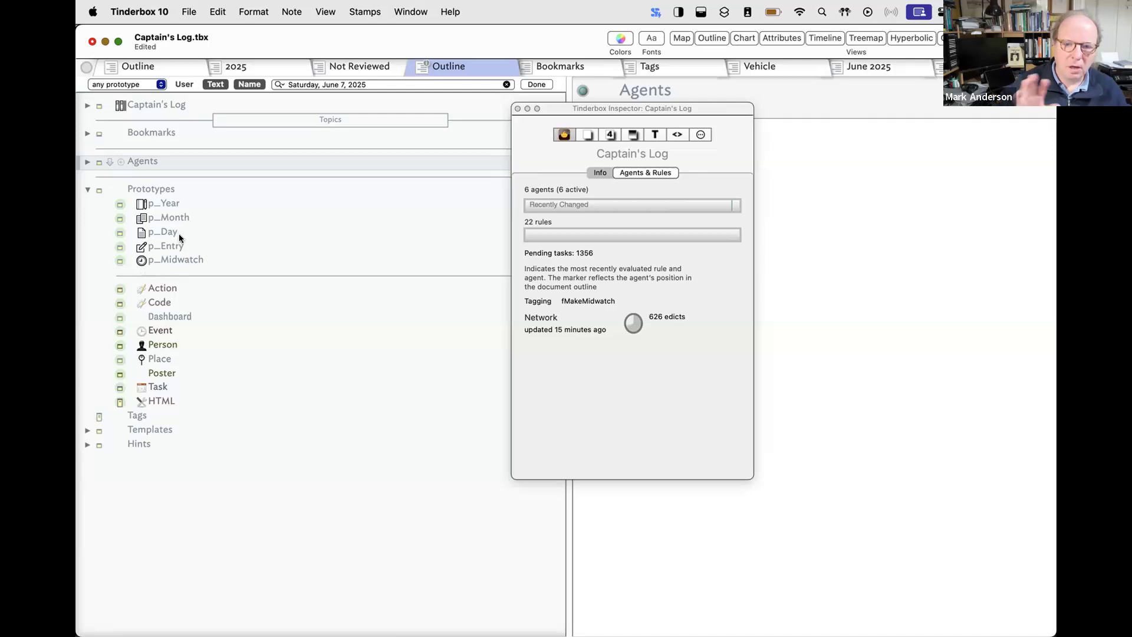
left_click(176, 218)
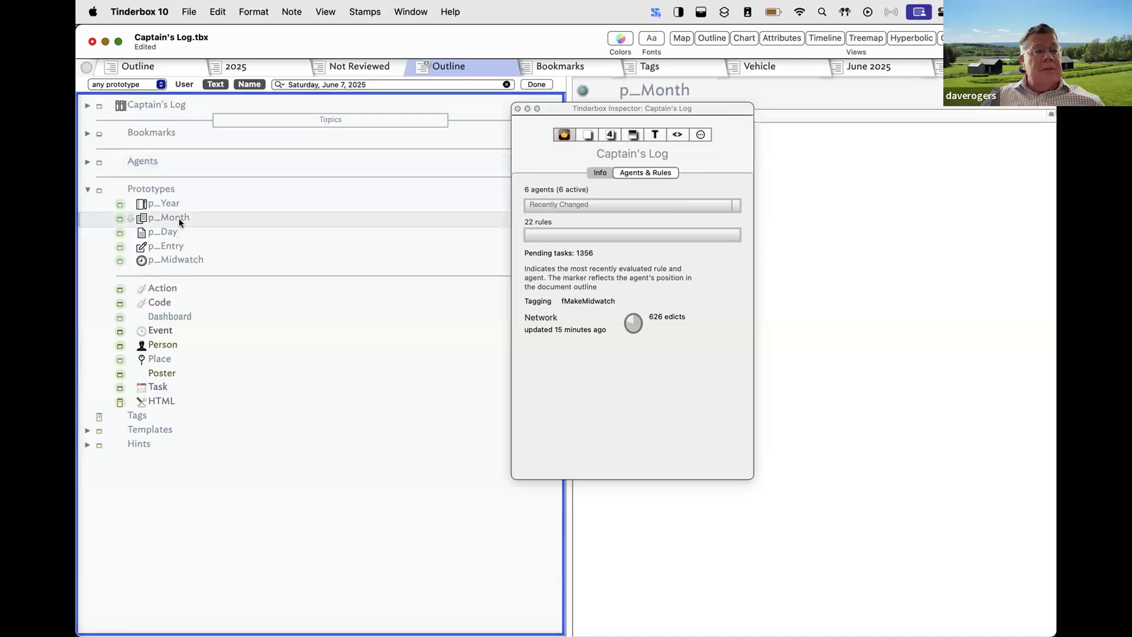
left_click(695, 135)
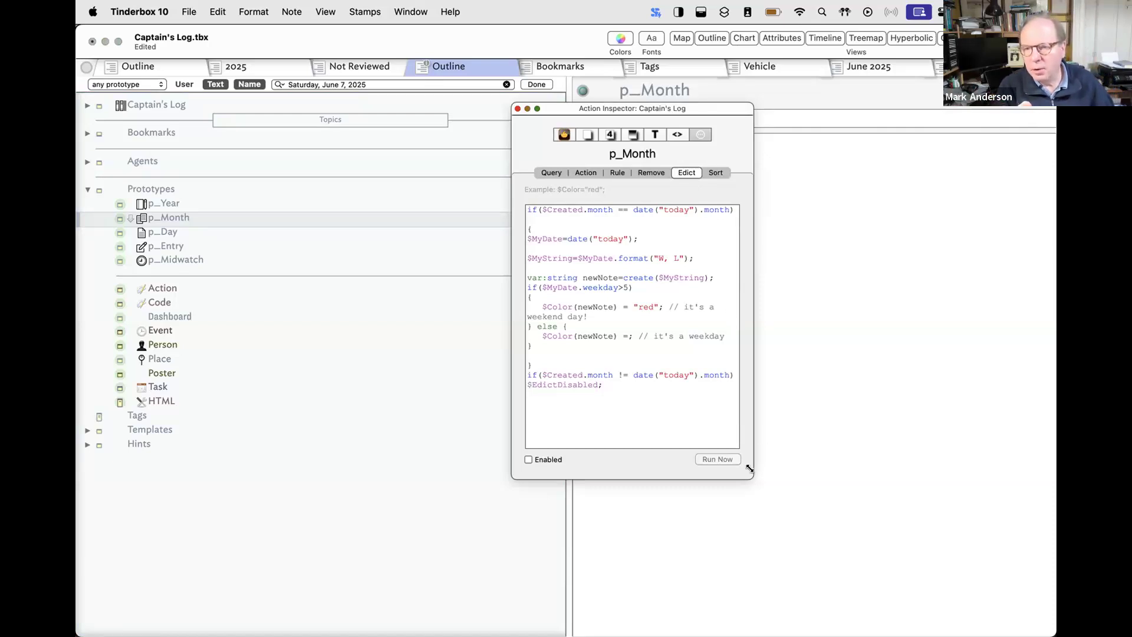
left_click_drag(749, 471, 910, 482)
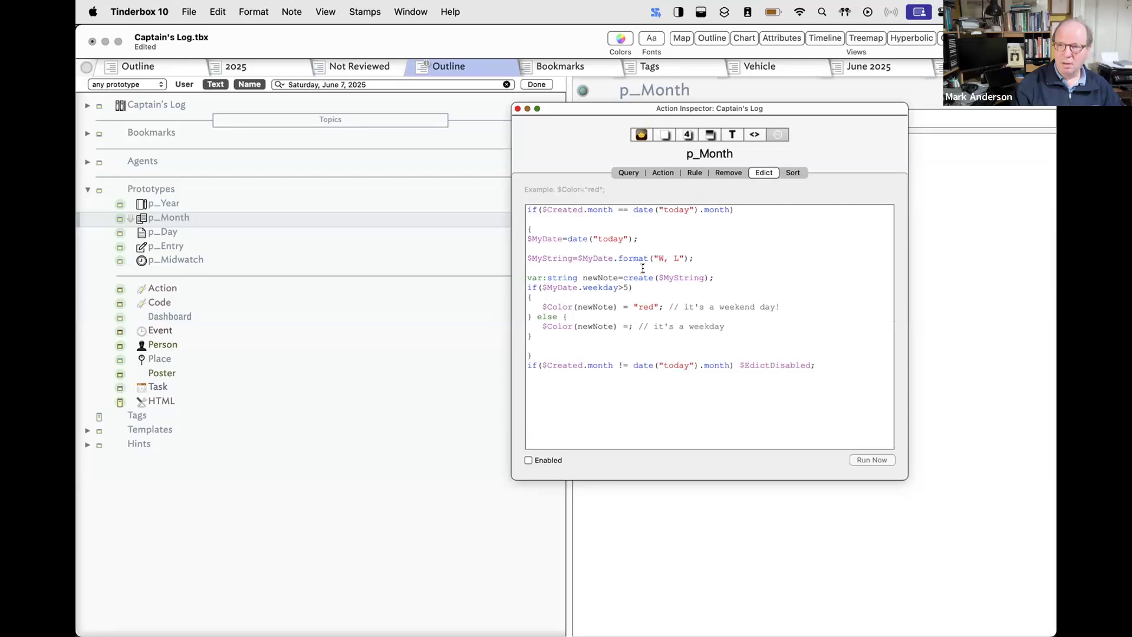
In the p_Month edict, prefix the $MyString assignment with the note's path so it reads $Path+"/"+$MyDate.format("W, L").
left_click(577, 258)
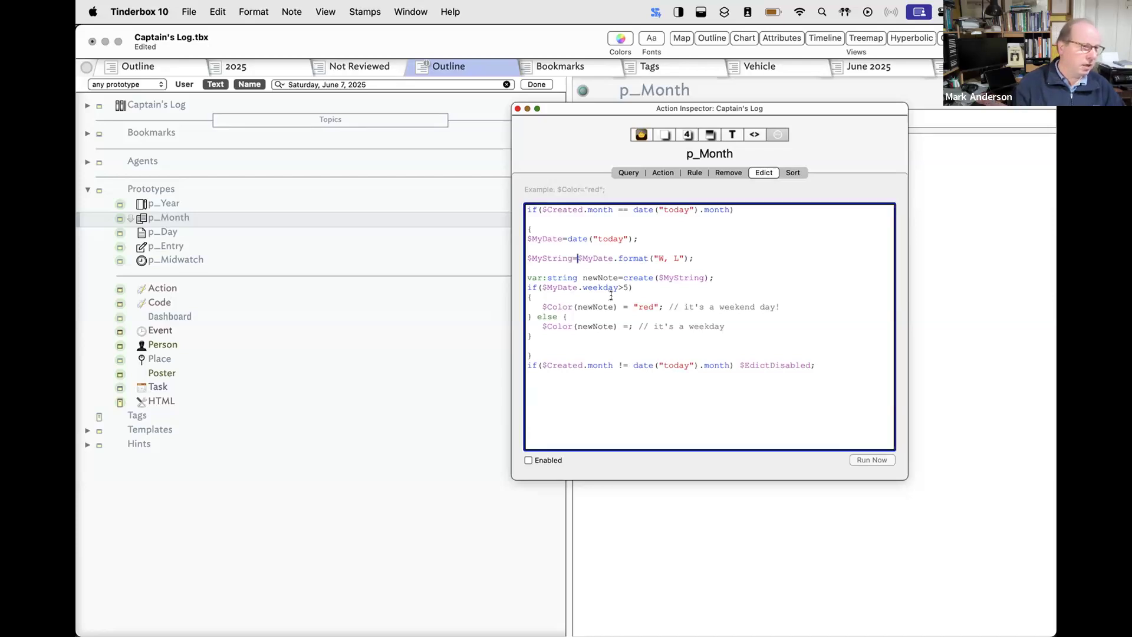
type("$")
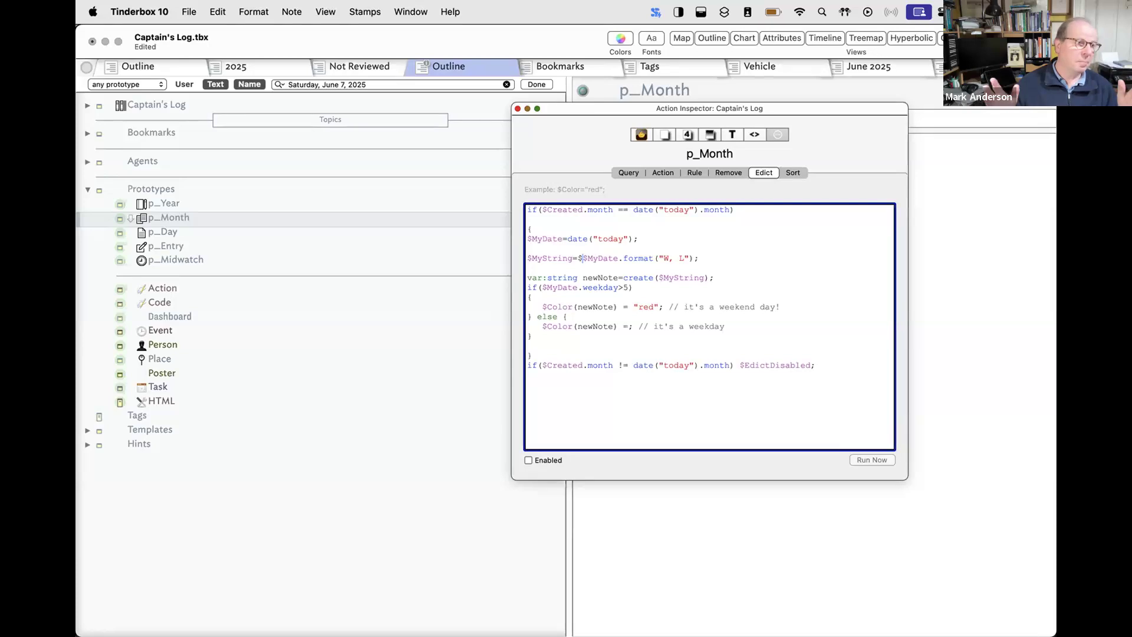
type("p")
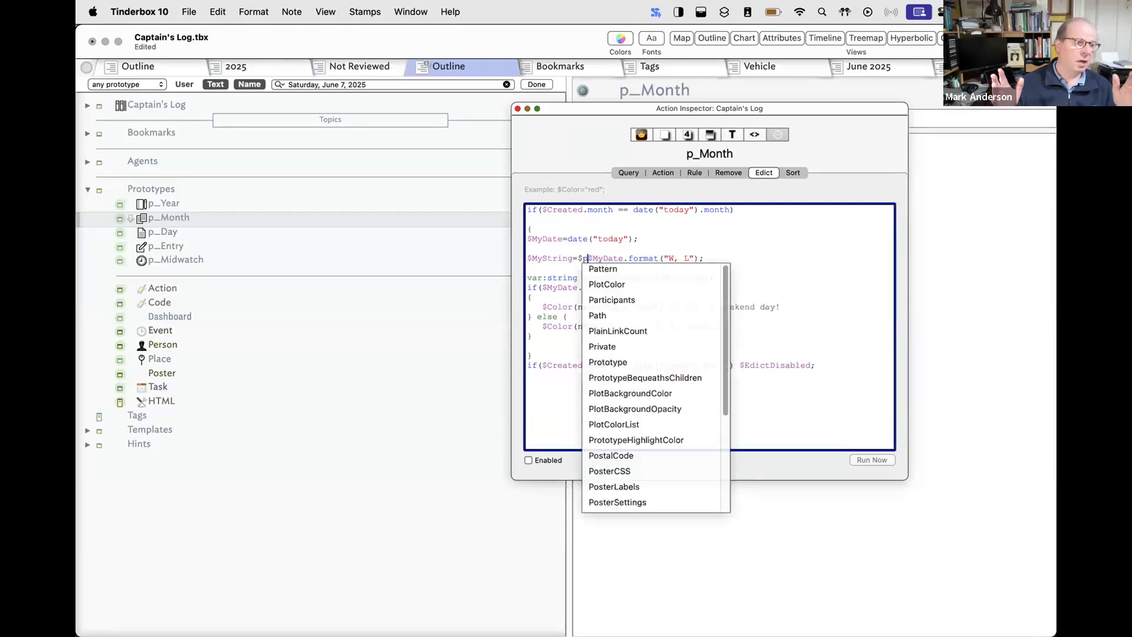
type("ath")
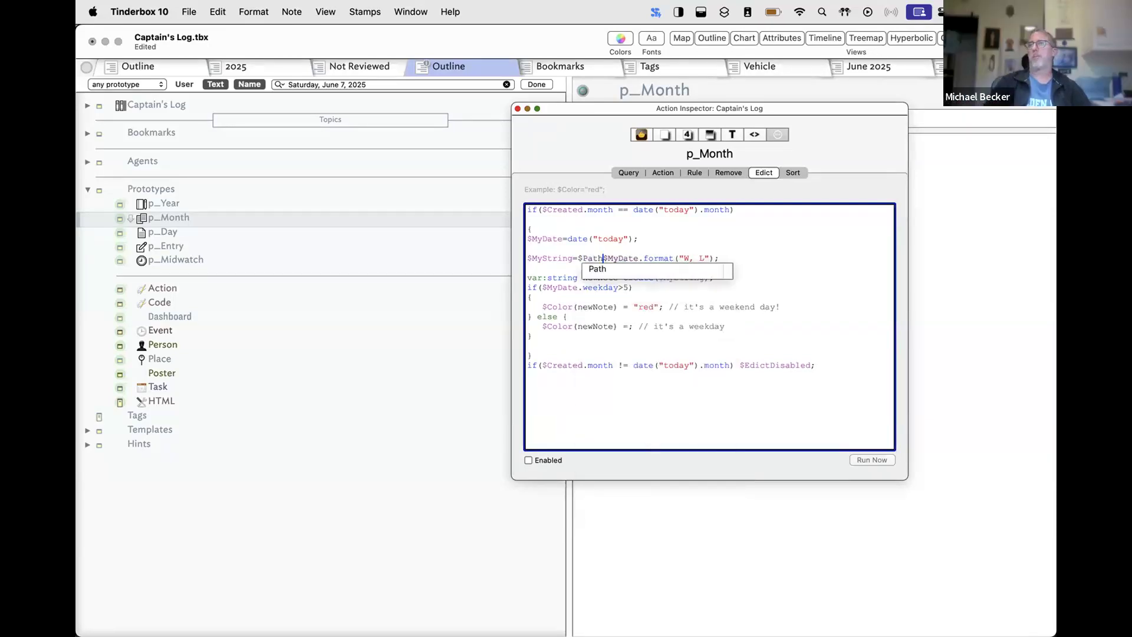
type("+")
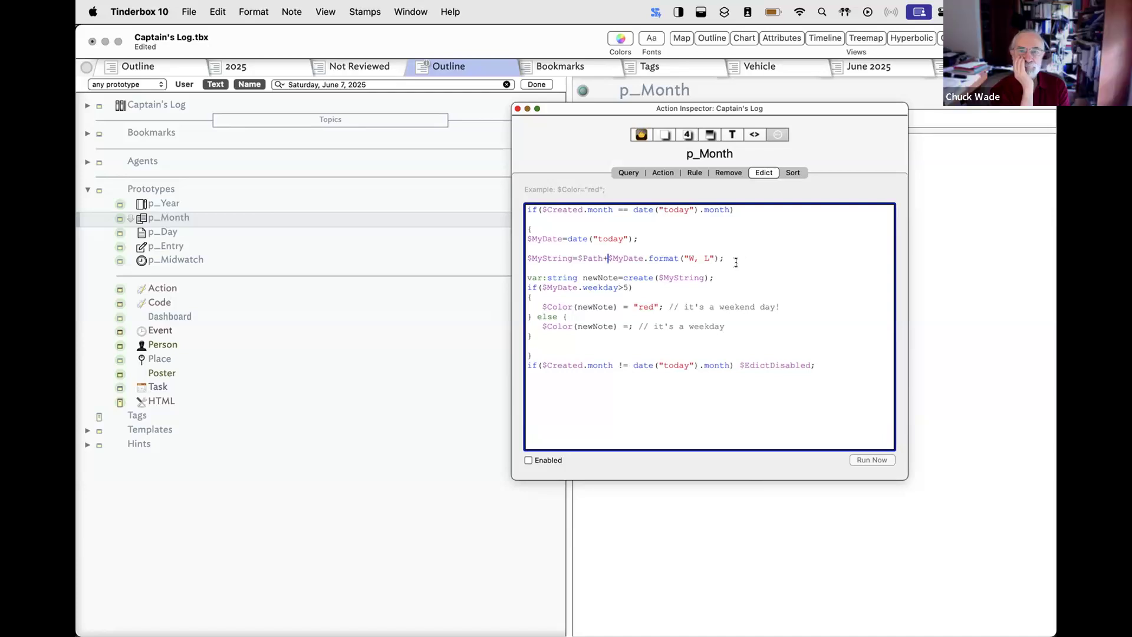
type("/")
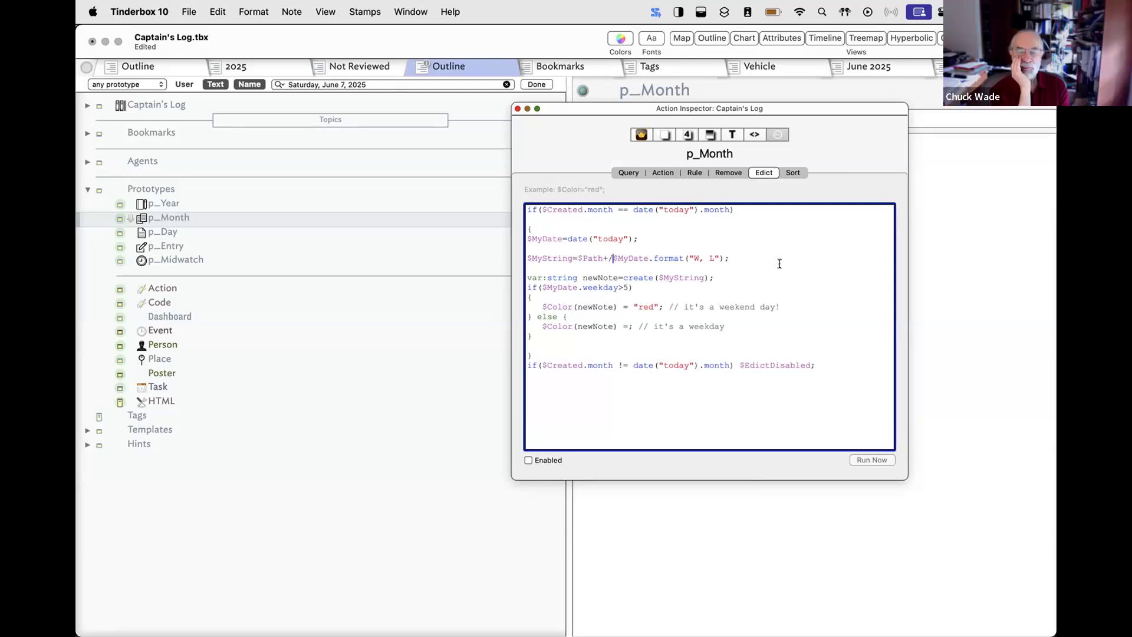
key("BackSpace")
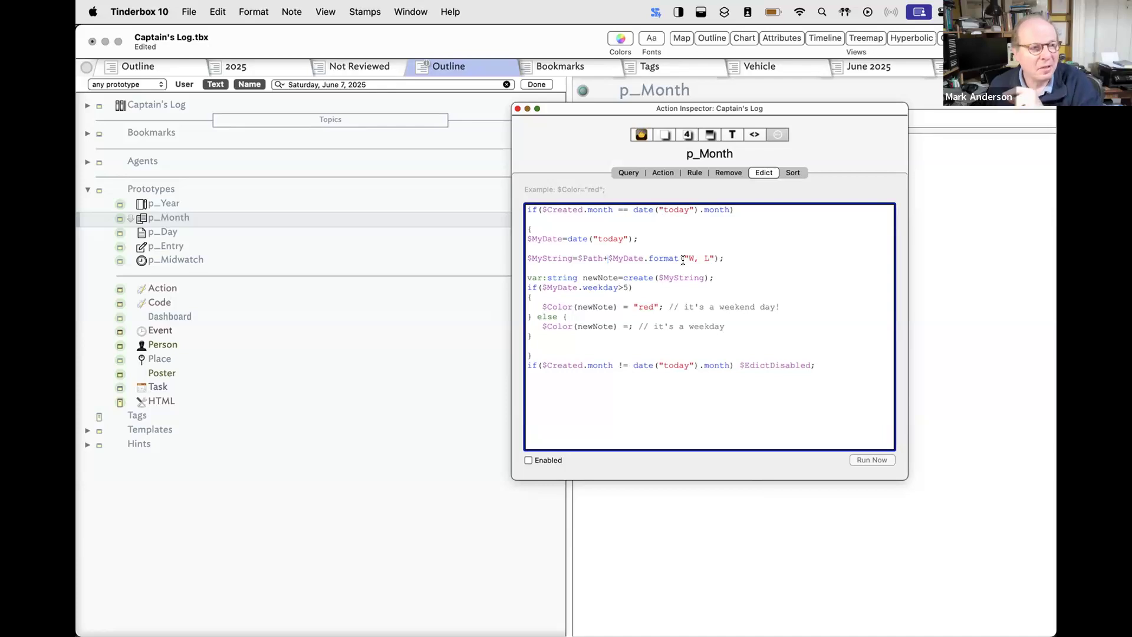
type("\"/\"")
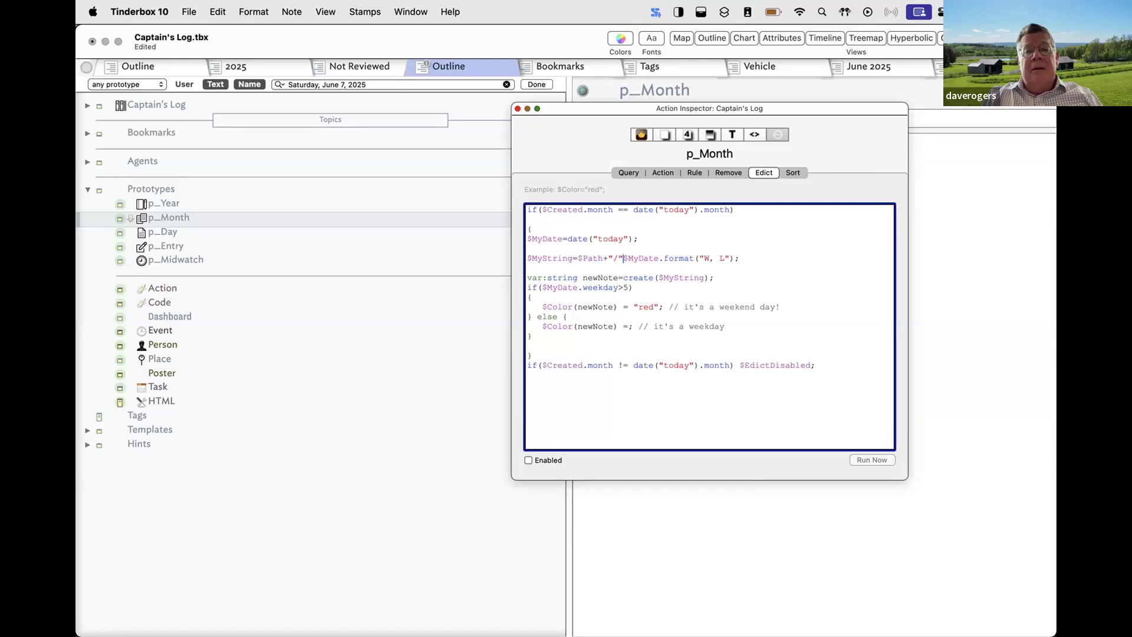
type("+")
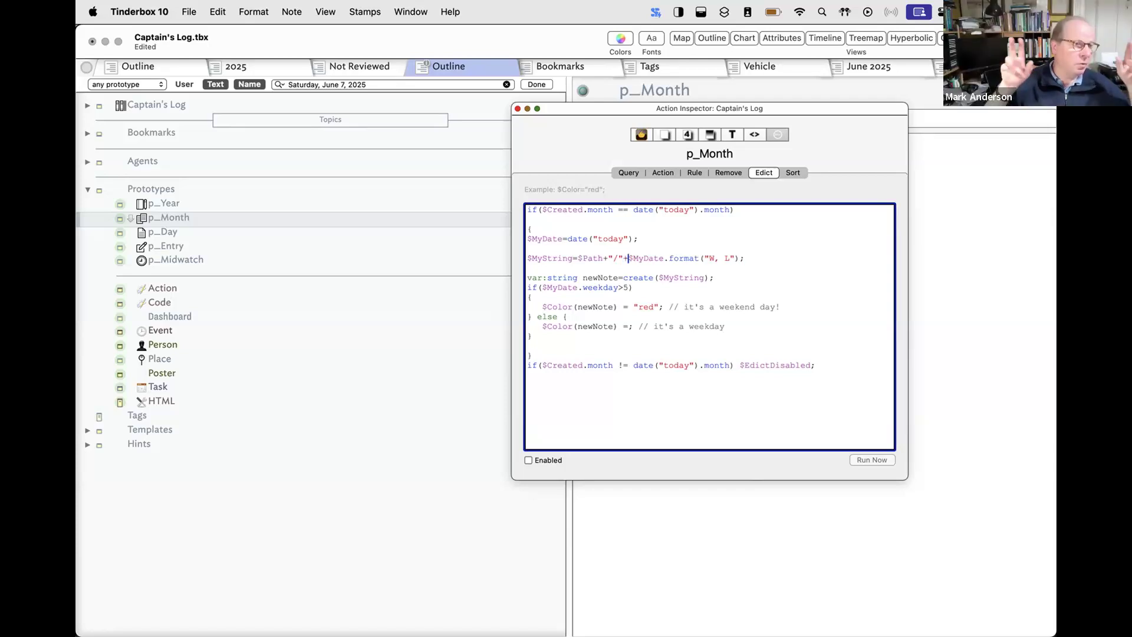
Add the line $Subtitle=$Mystring; directly below the $MyString assignment in the edict.
key("Down")
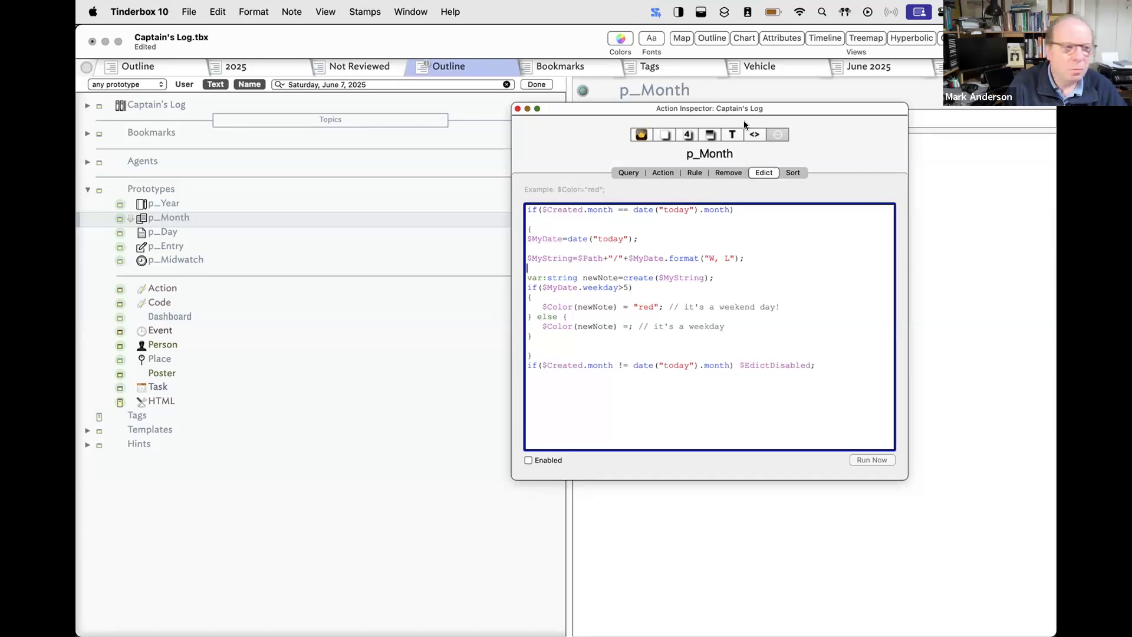
type("$Sub")
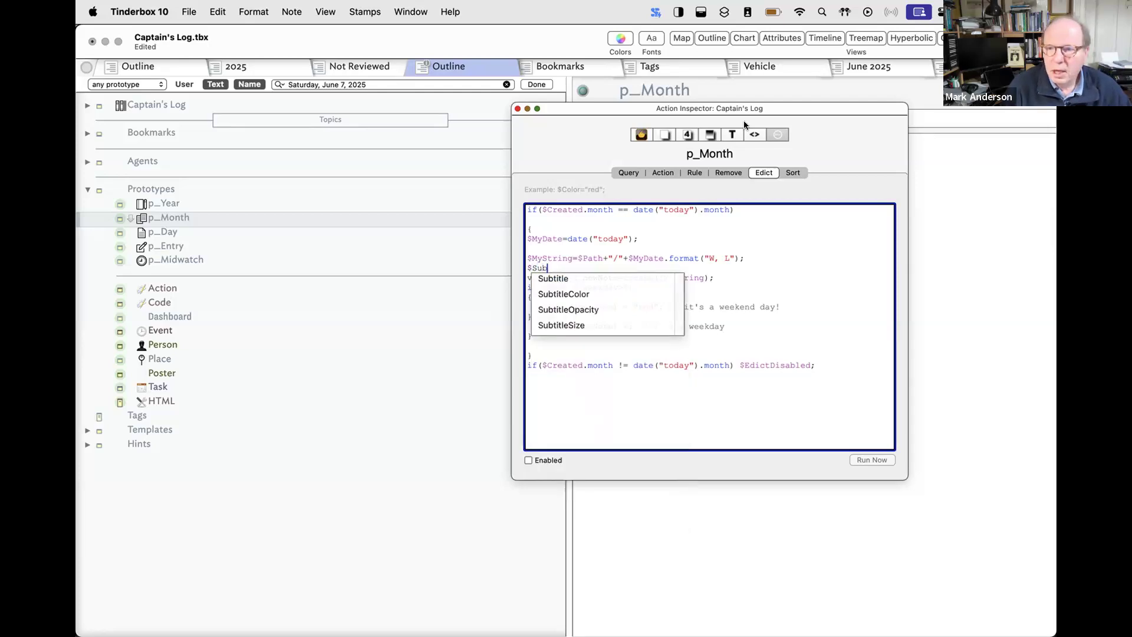
left_click(565, 278)
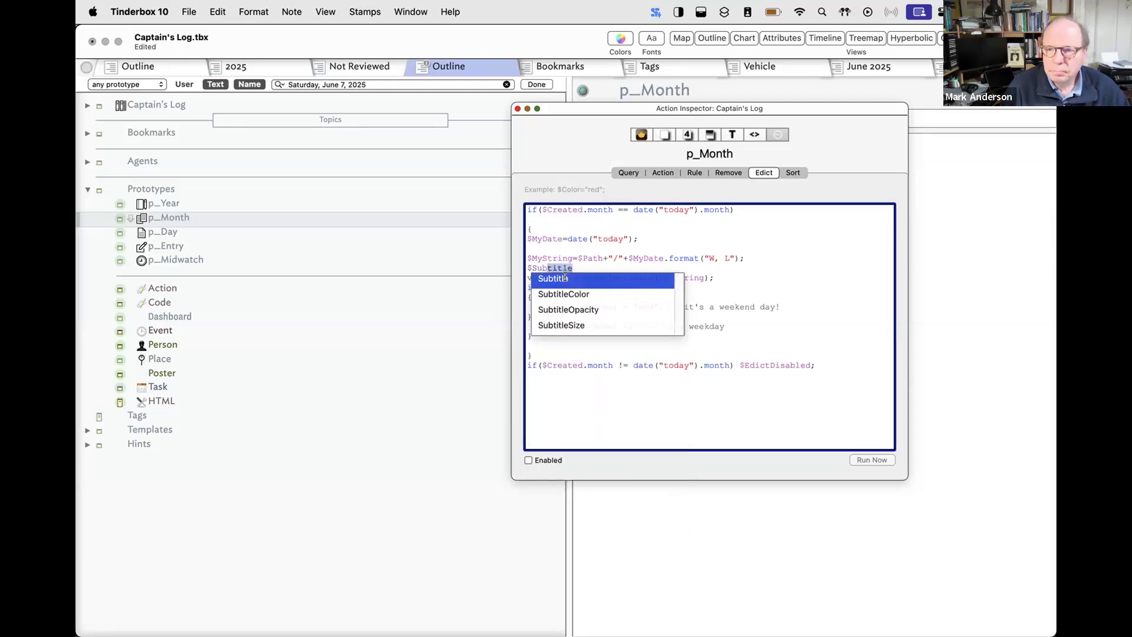
left_click(565, 278)
type("=$Mystring")
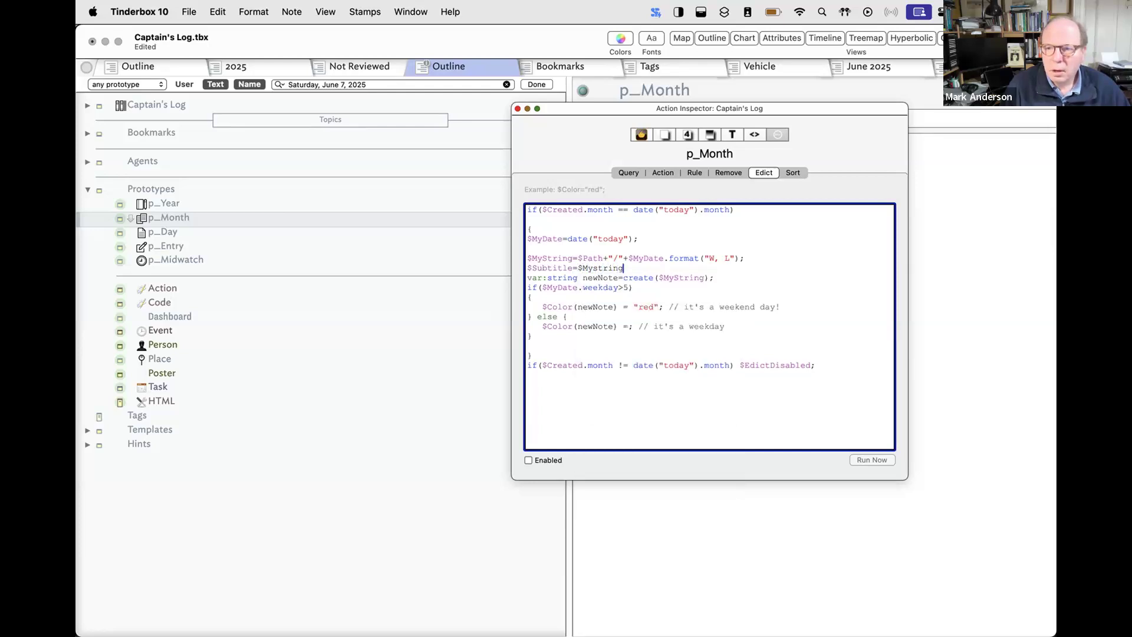
type(";")
key("Return")
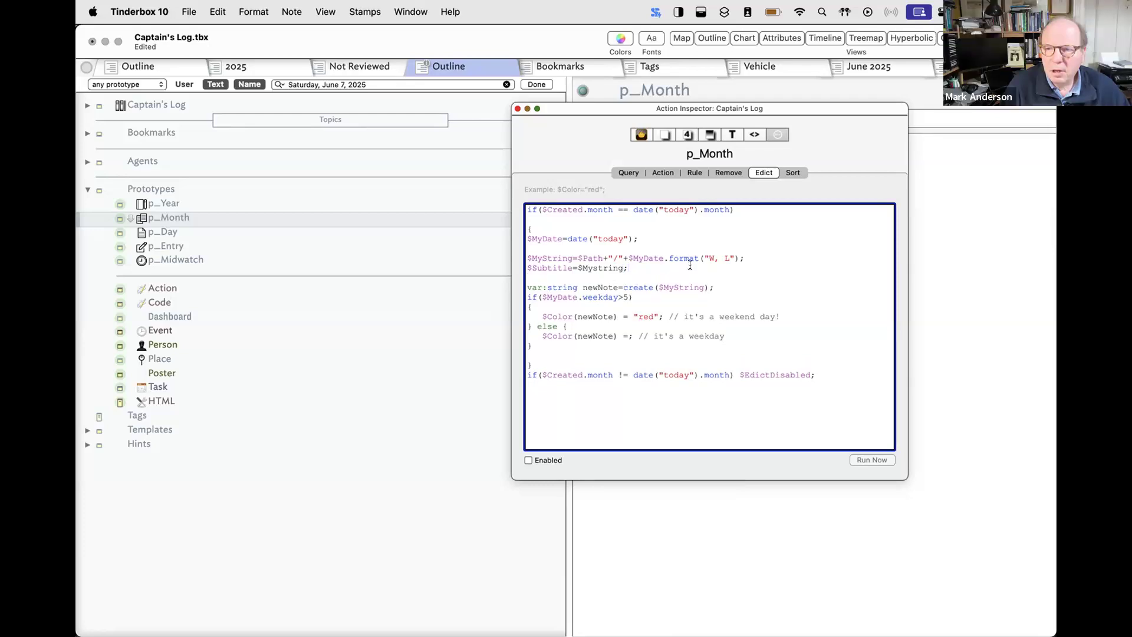
Correct the capitalization in the new subtitle line so it reads $Subtitle=$MyString;.
left_click(596, 267)
key("BackSpace")
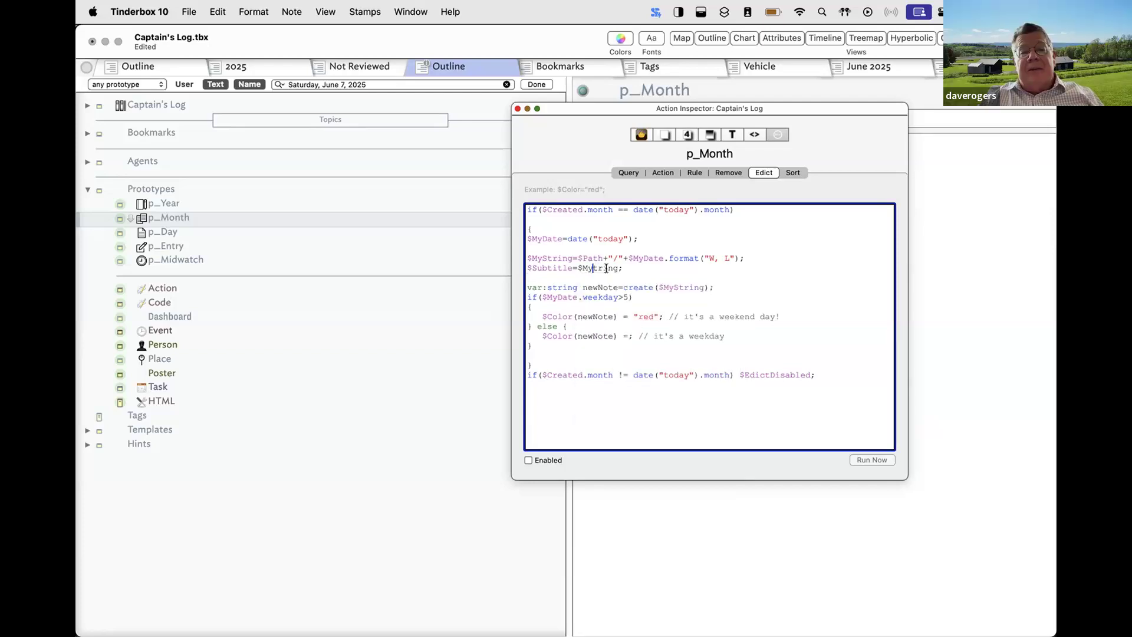
type("S")
key("Down")
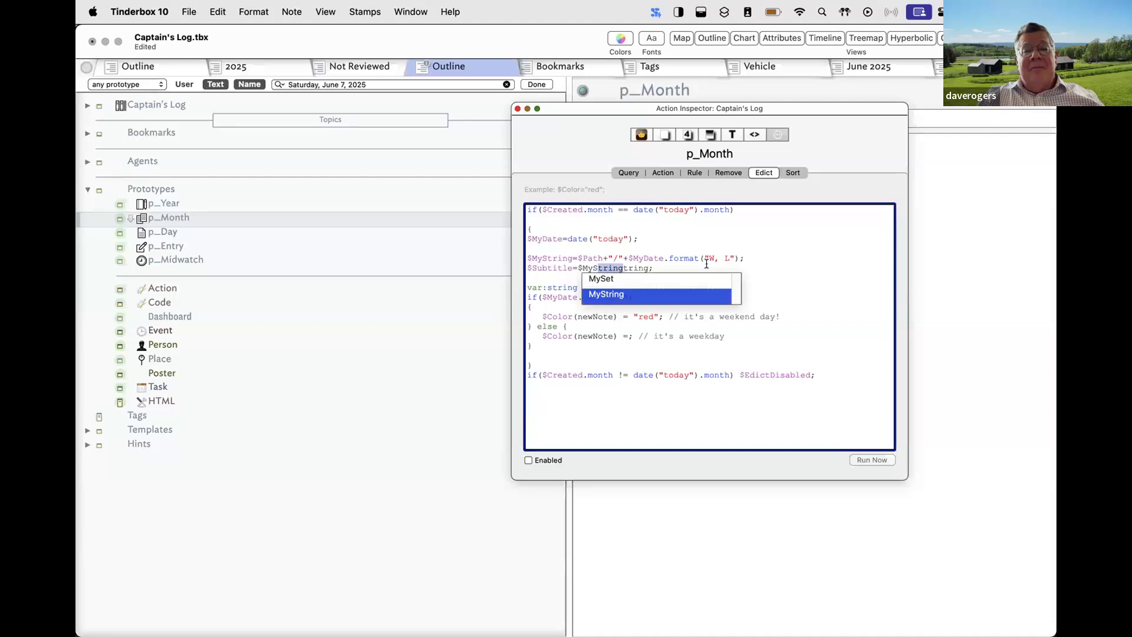
key("Return")
key("Delete")
key("Delete")
key("Delete")
key("Delete")
key("Delete")
key("Delete")
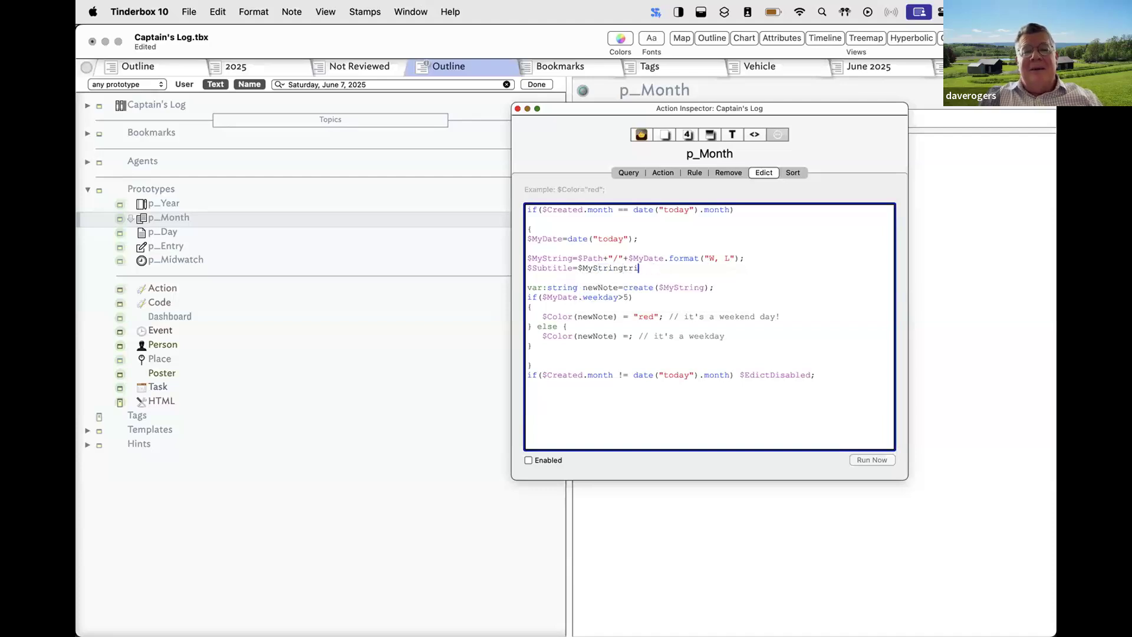
key("BackSpace")
type("n;")
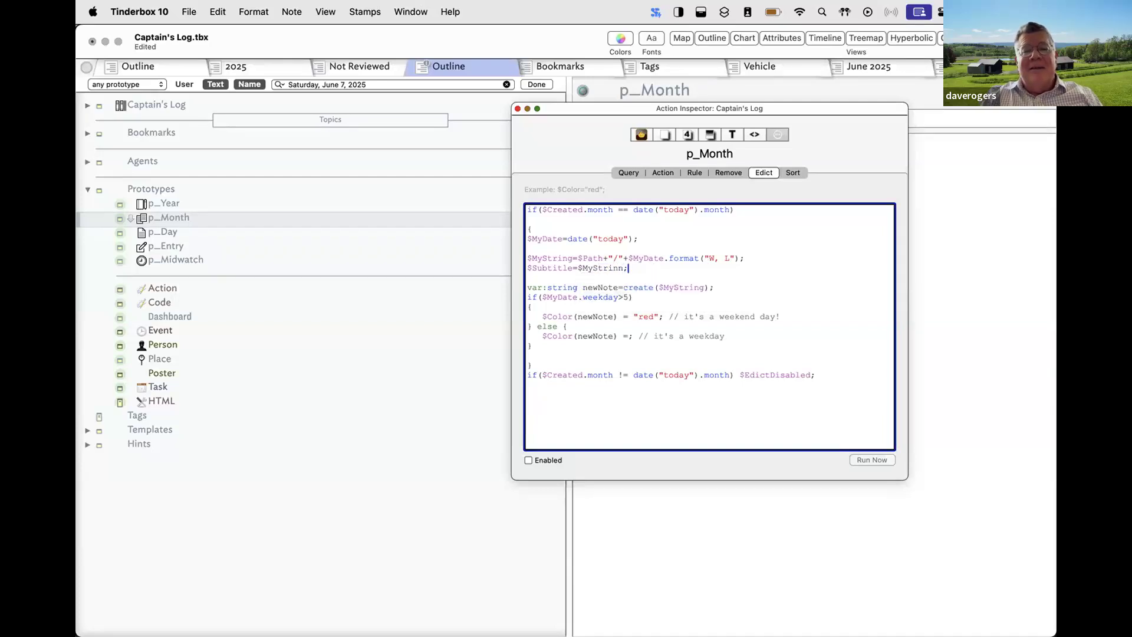
key("Return")
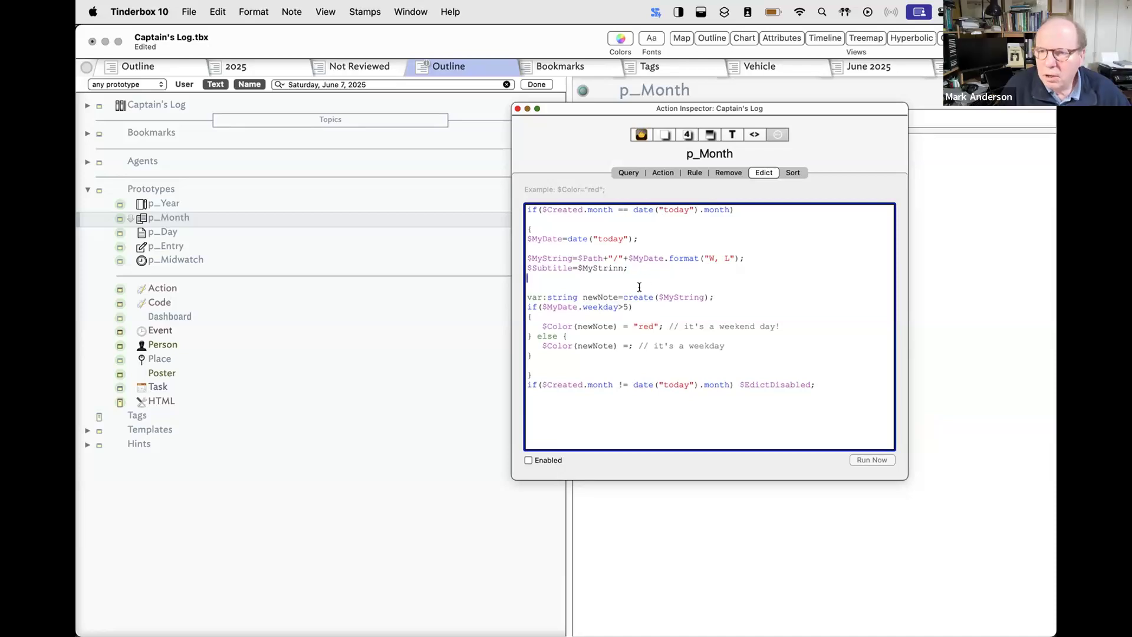
key("BackSpace")
type("g")
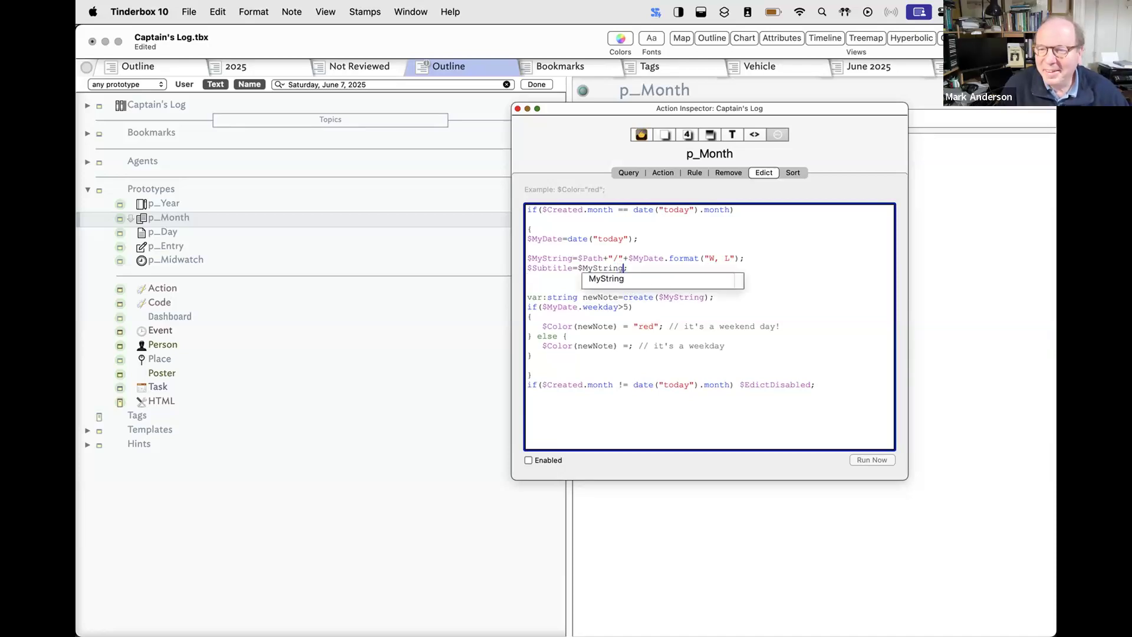
left_click(539, 295)
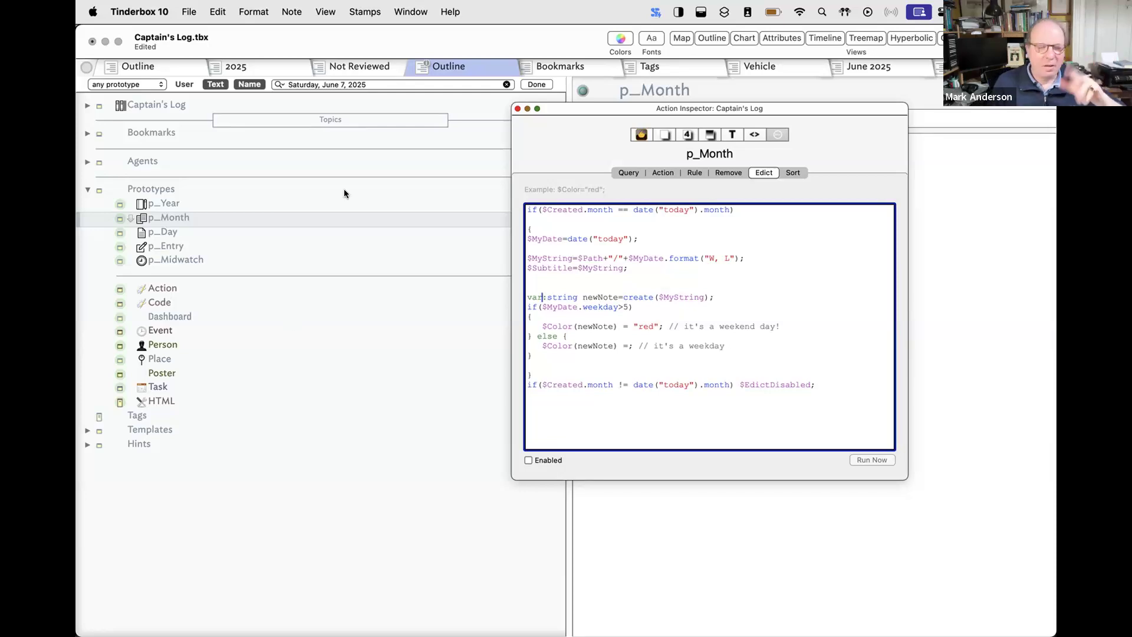
Switch to the 2025 outline and move the inspector aside to view June 2025's displayed attributes.
left_click(279, 67)
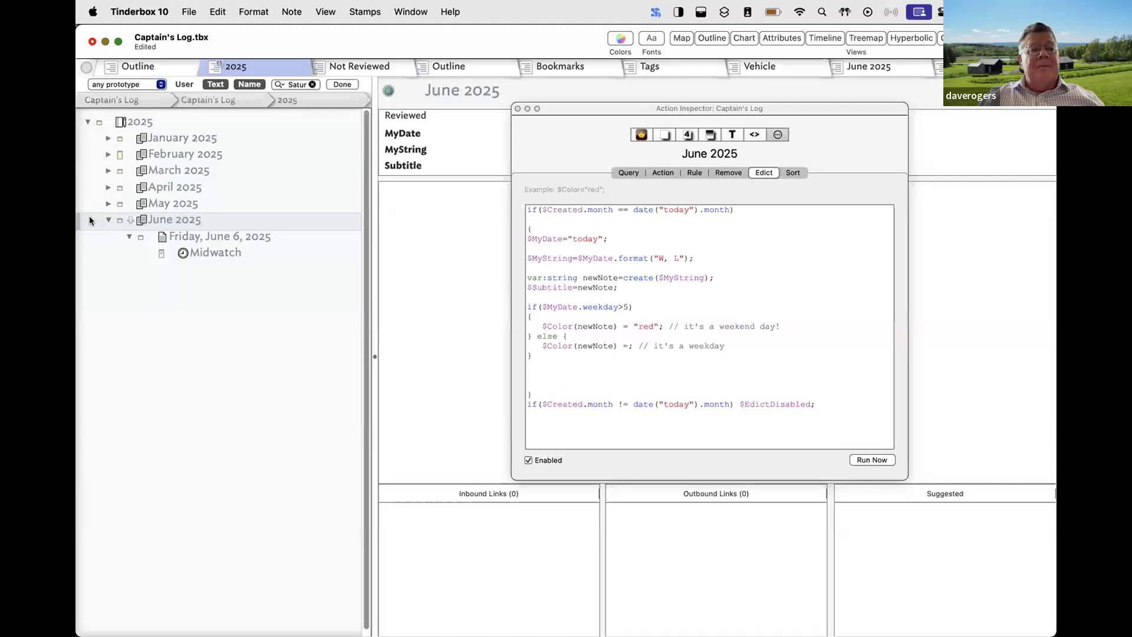
left_click(518, 318)
left_click_drag(594, 108, 500, 280)
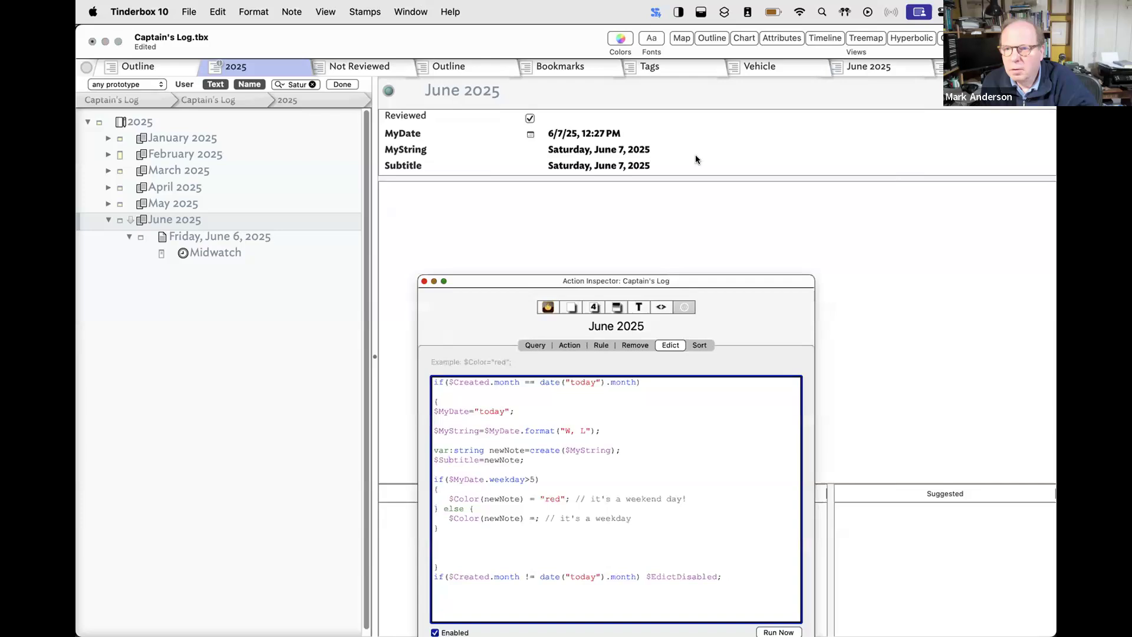
left_click(695, 155)
Try to reset the Subtitle attribute of June 2025 to its inherited value.
left_click(573, 165)
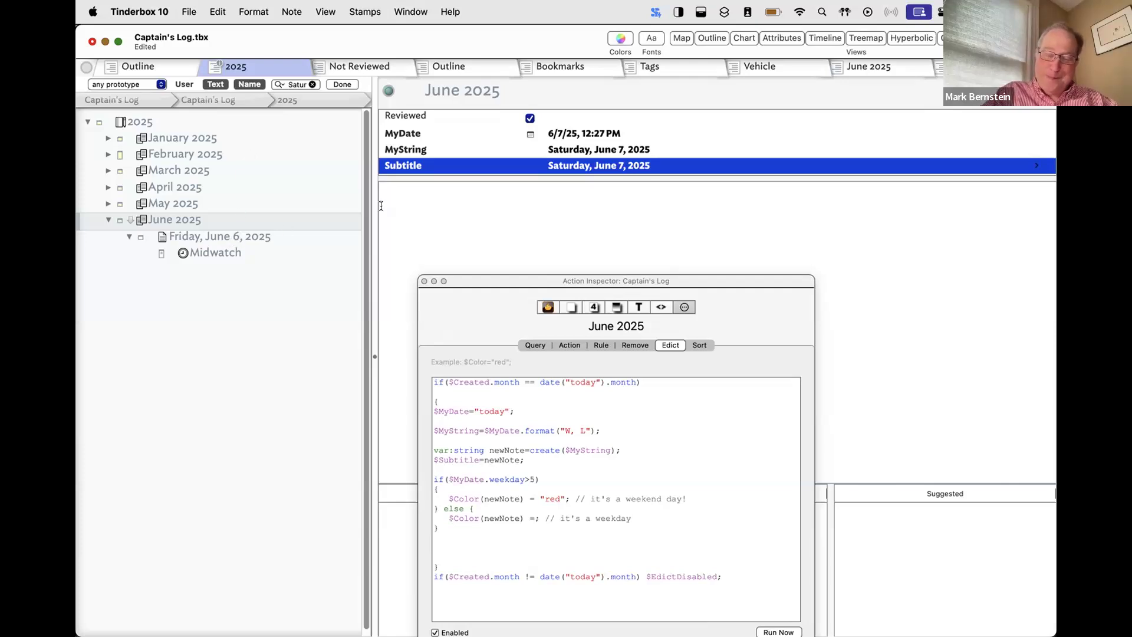
left_click(569, 166)
double_click(569, 165)
right_click(569, 166)
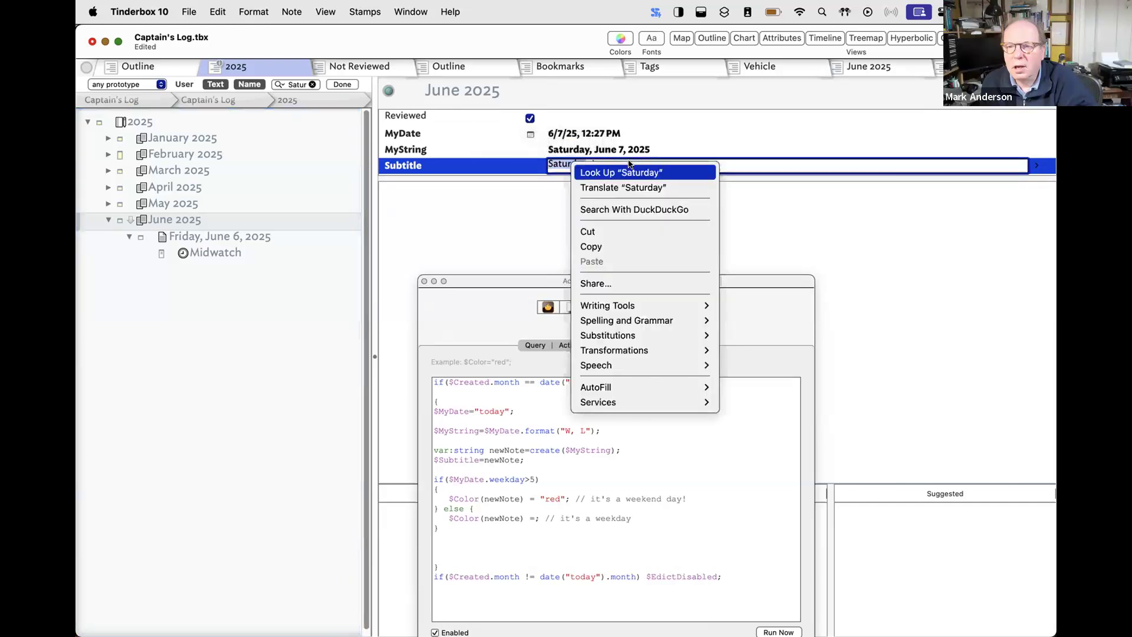
left_click(553, 160)
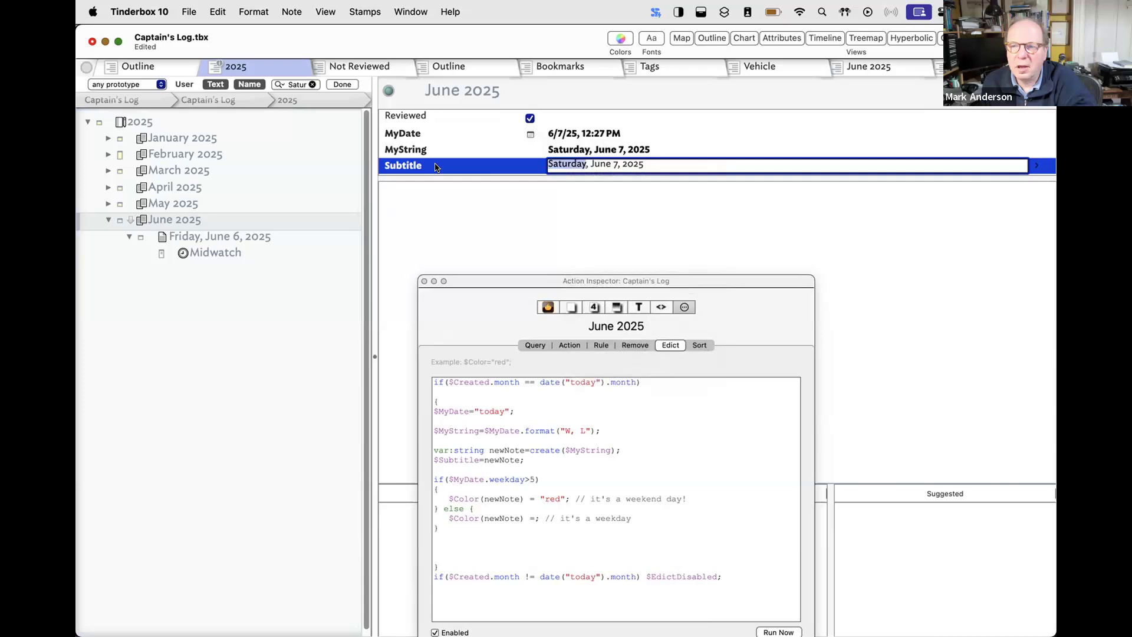
right_click(412, 168)
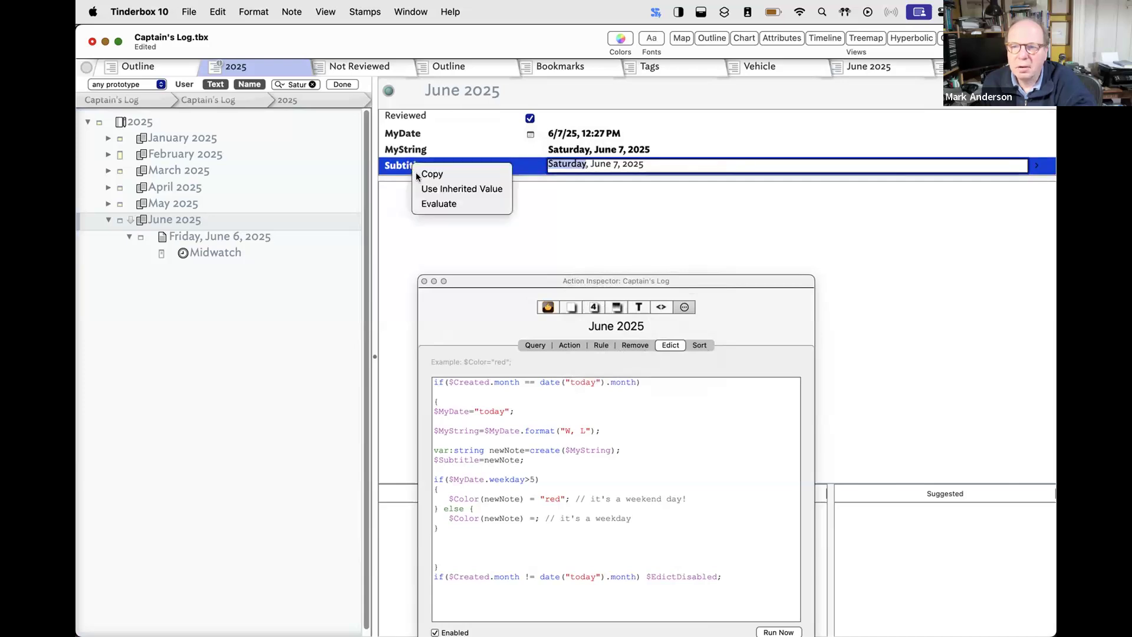
left_click(423, 188)
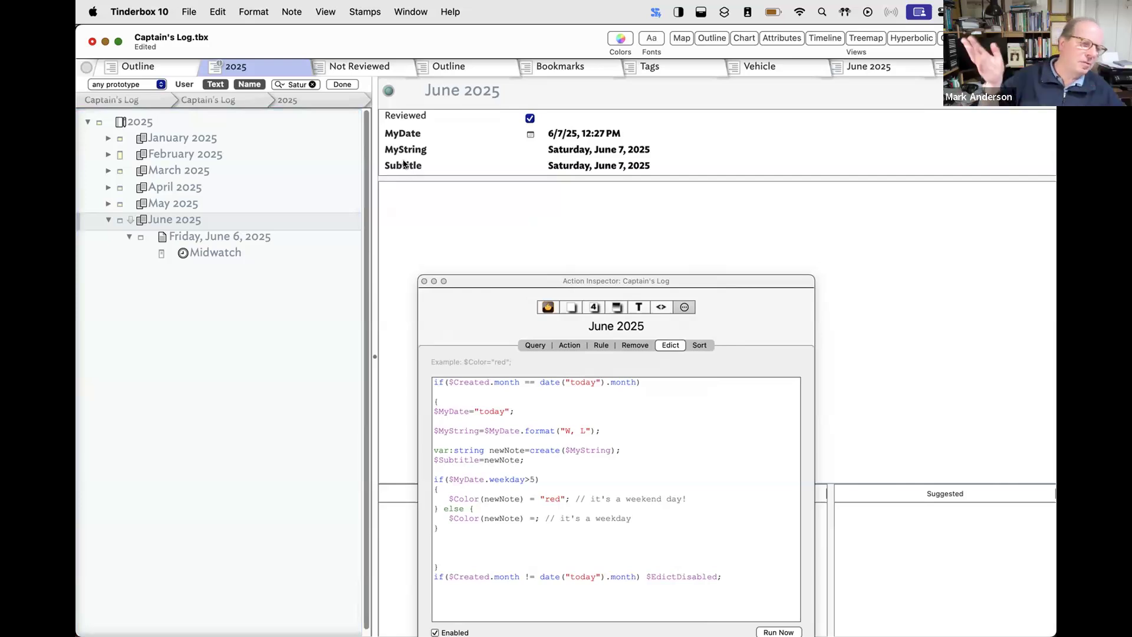
right_click(404, 165)
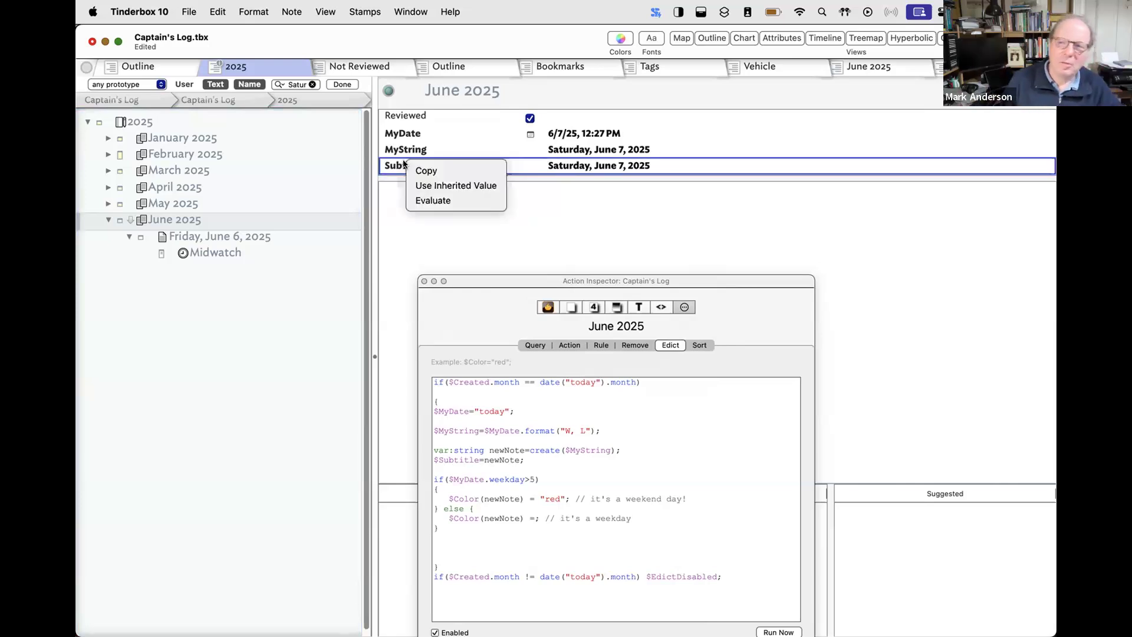
left_click(389, 204)
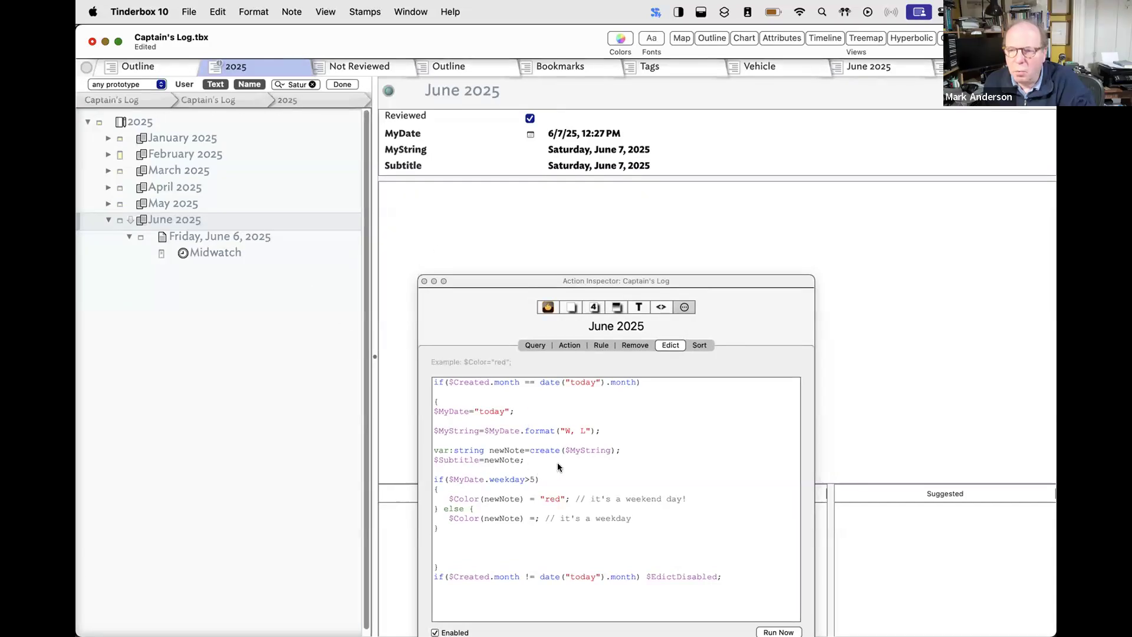
Move the inspector clear of June 2025's attributes and open its Quickstamp attribute search.
left_click(529, 460)
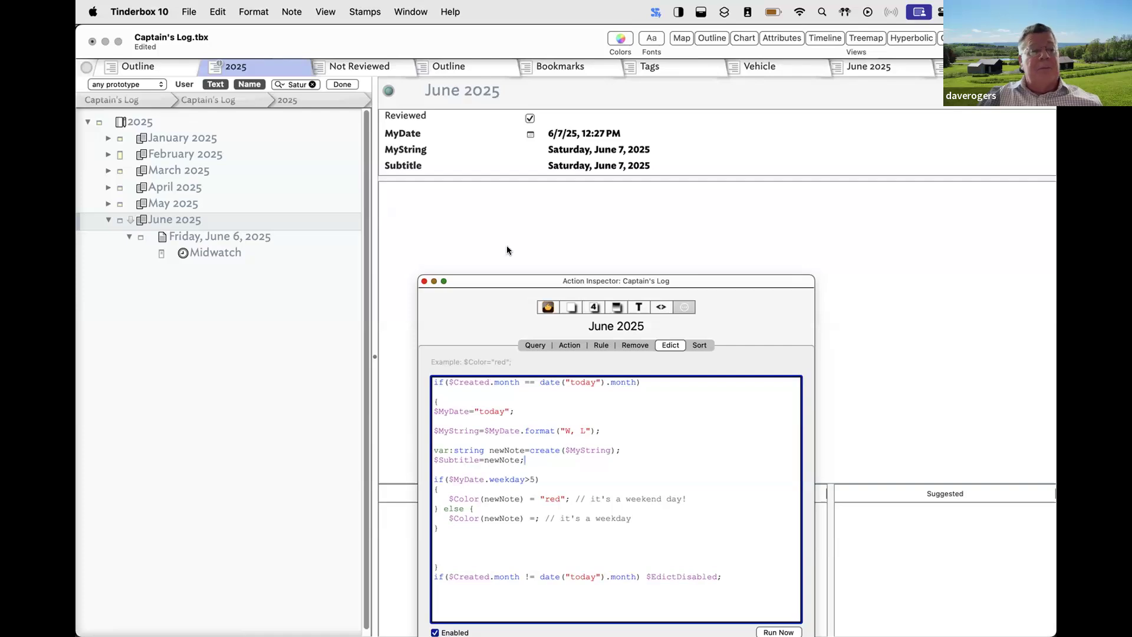
left_click_drag(499, 280, 654, 190)
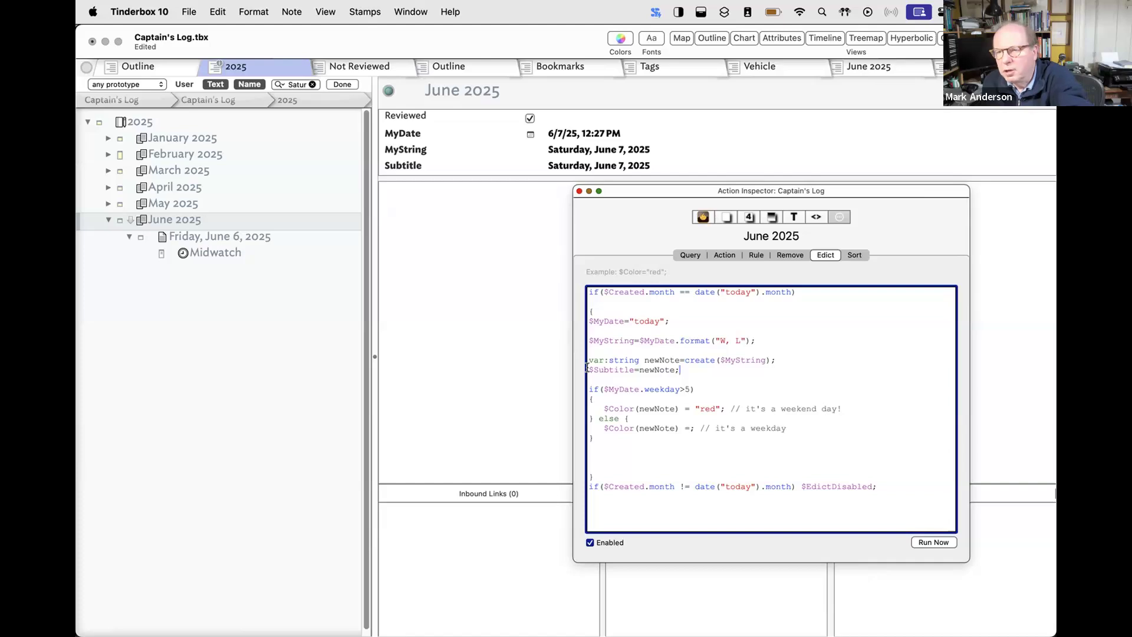
left_click(749, 217)
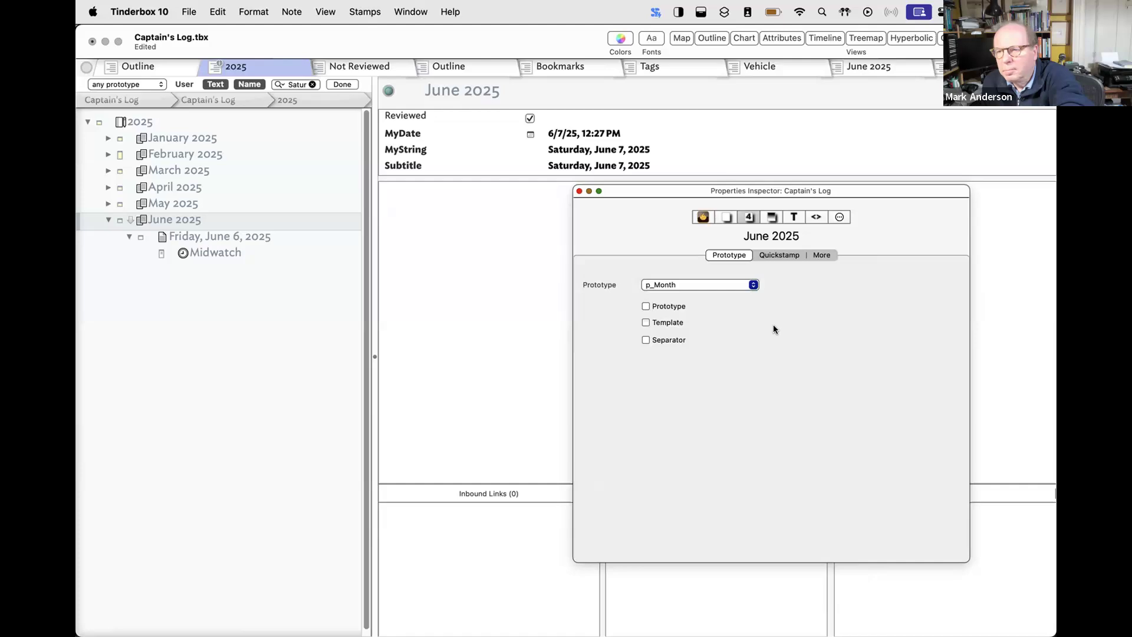
left_click(777, 256)
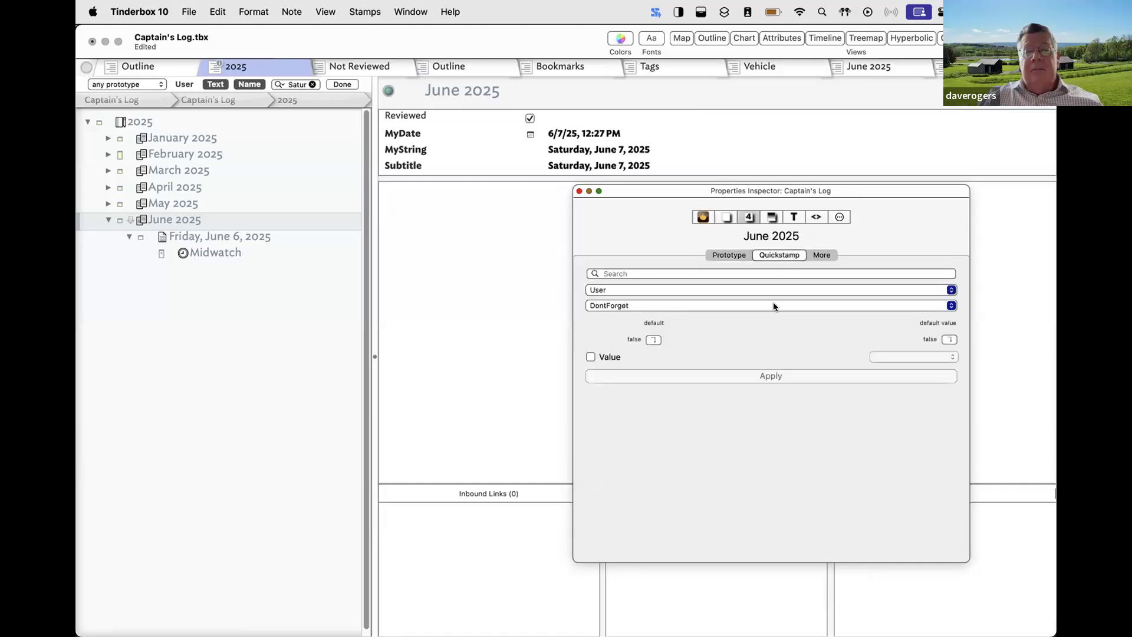
left_click(718, 273)
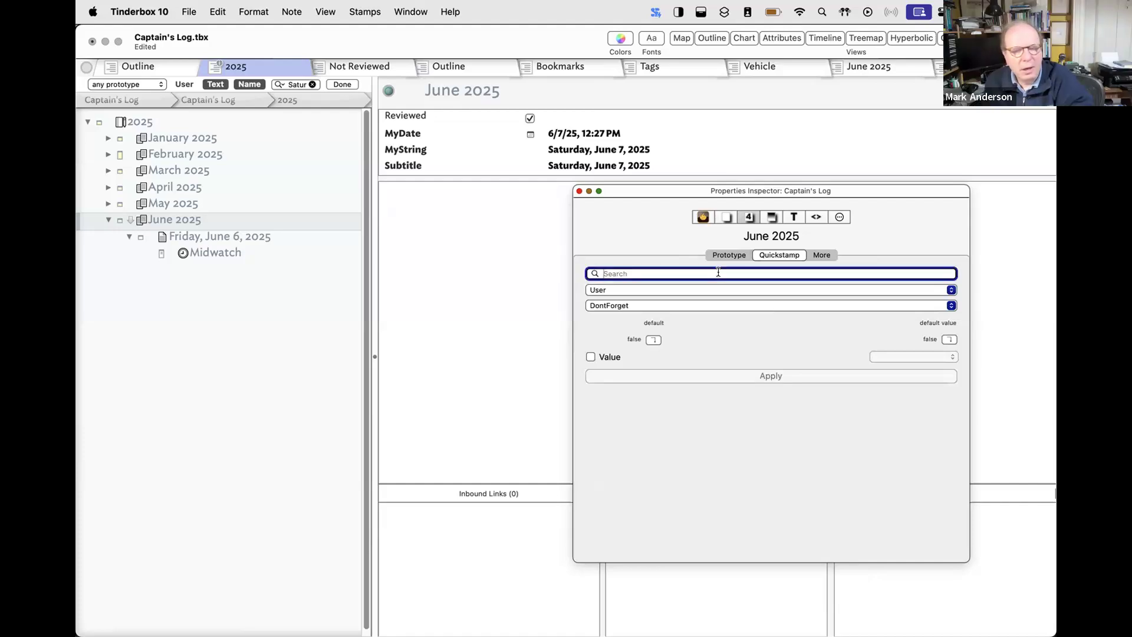
type("Rule")
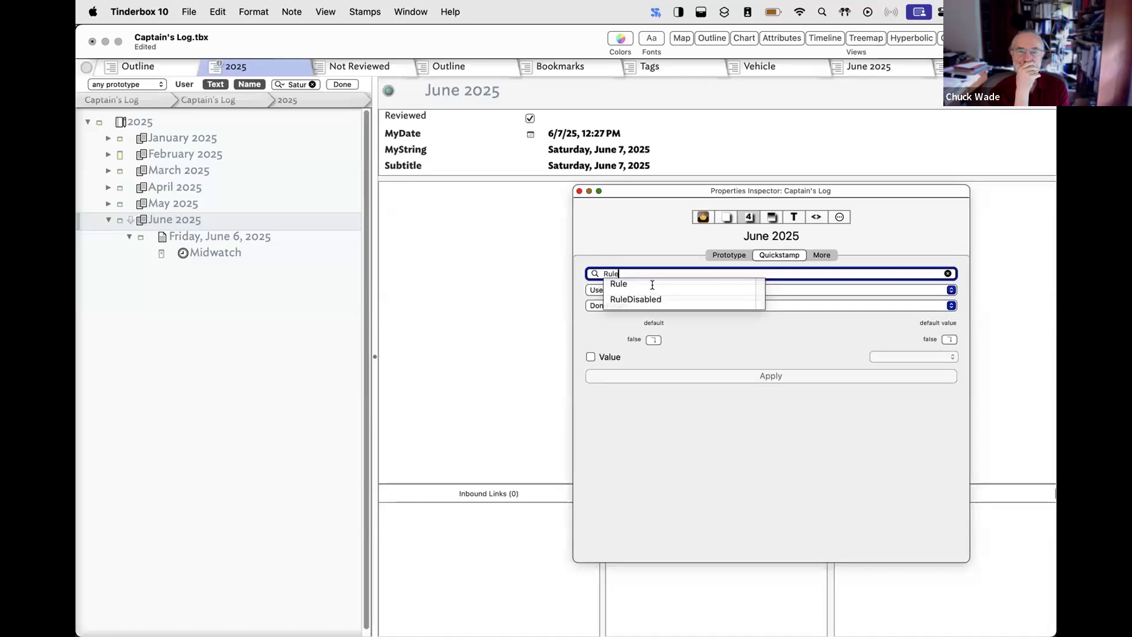
key("BackSpace")
key("BackSpace")
key("BackSpace")
key("BackSpace")
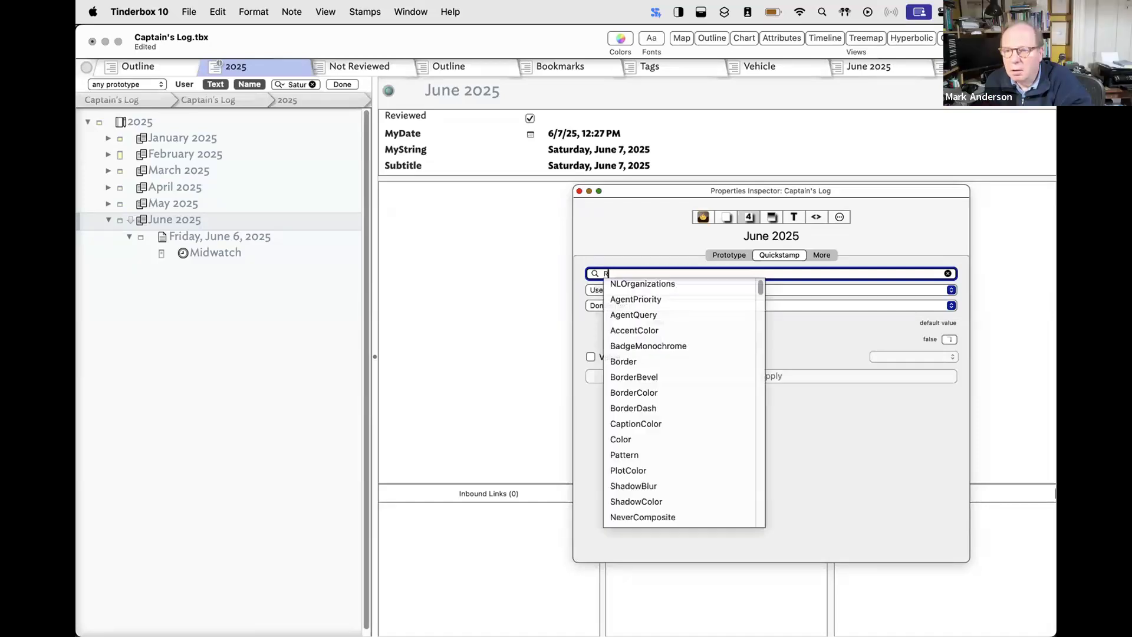
Find the Edict attribute for June 2025 in Quickstamp and reset it to the value inherited from p_Month.
type("Edic")
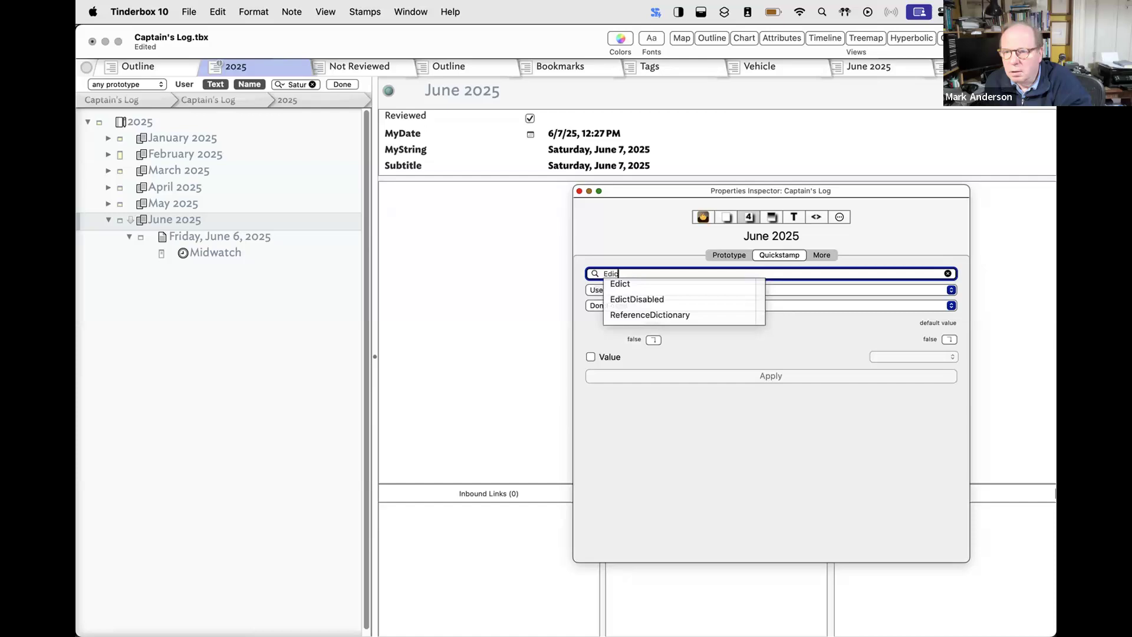
type("t")
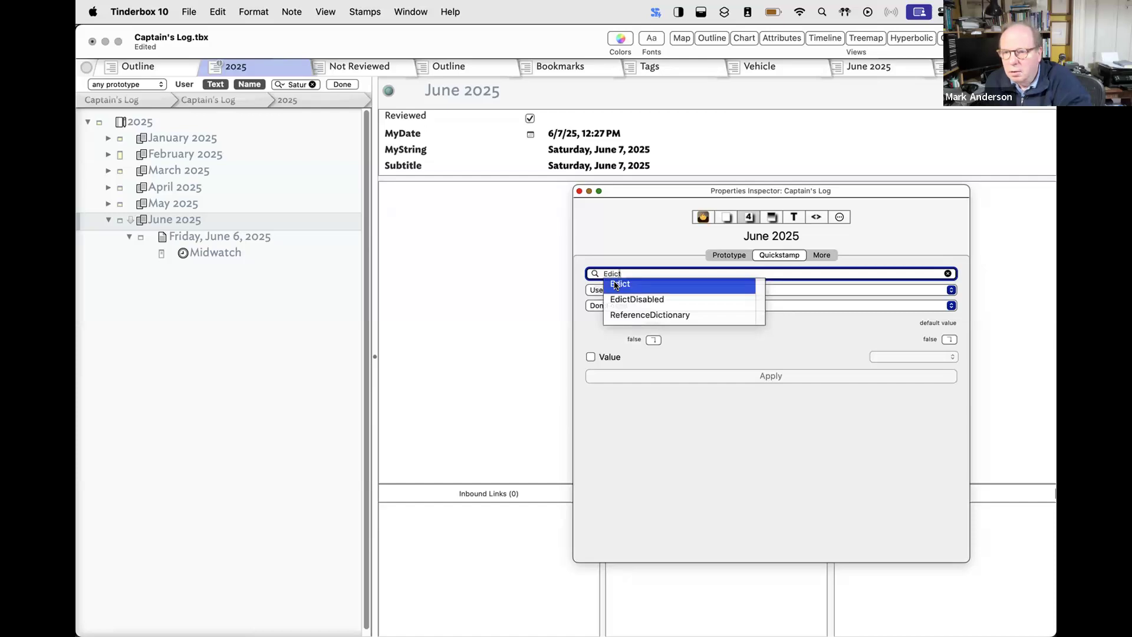
key("Return")
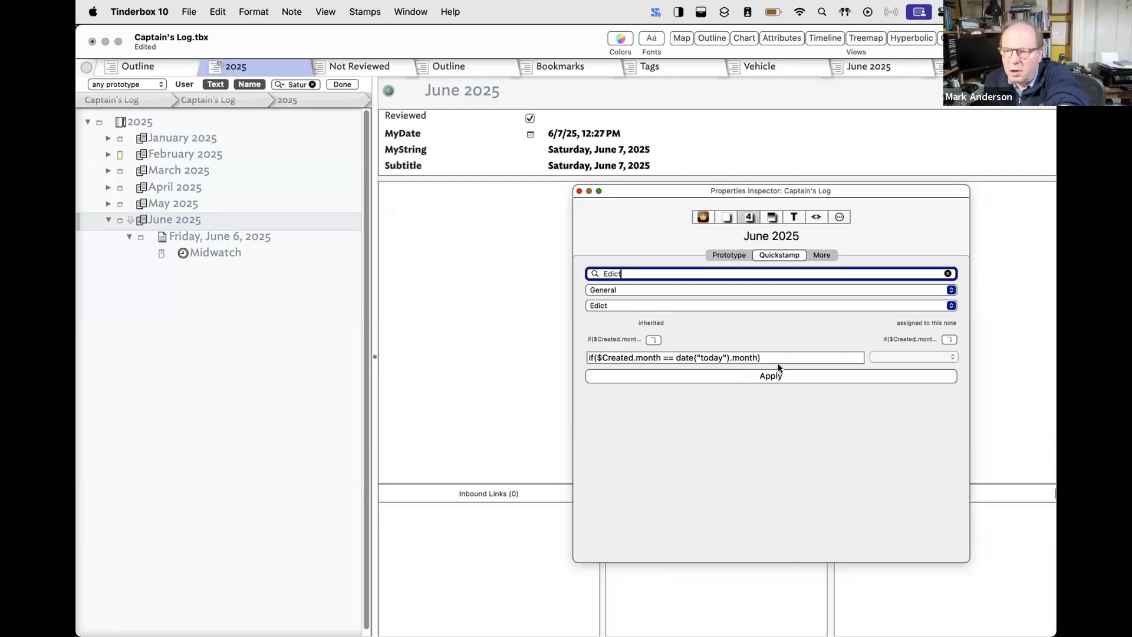
left_click(650, 337)
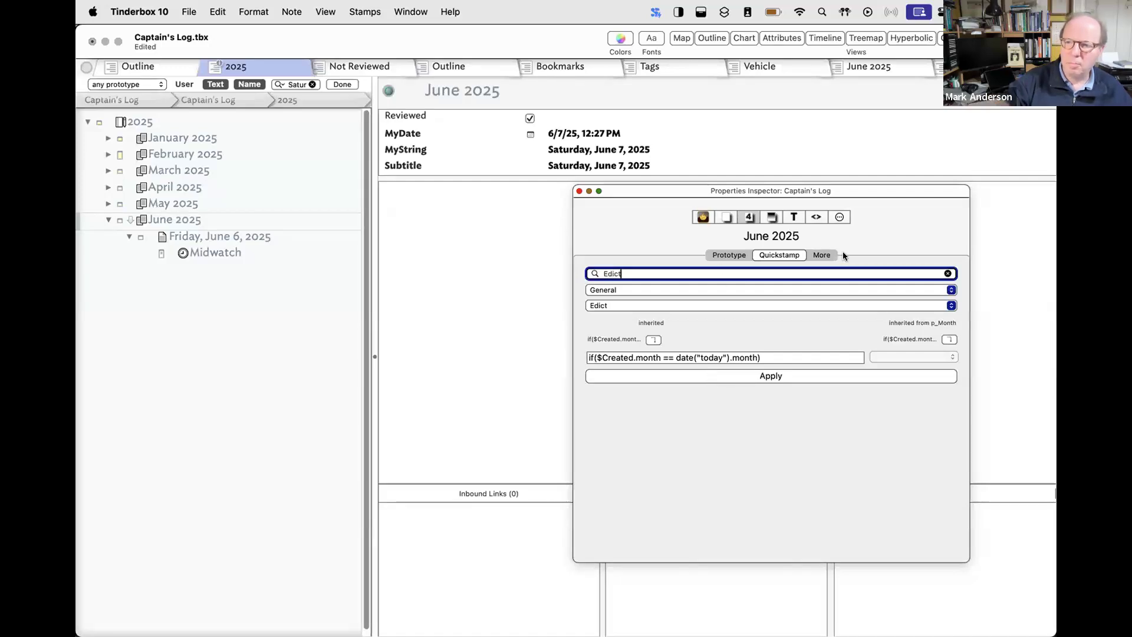
Run June 2025's inherited edict and expand the Saturday, June 7, 2025 note it creates.
left_click(839, 217)
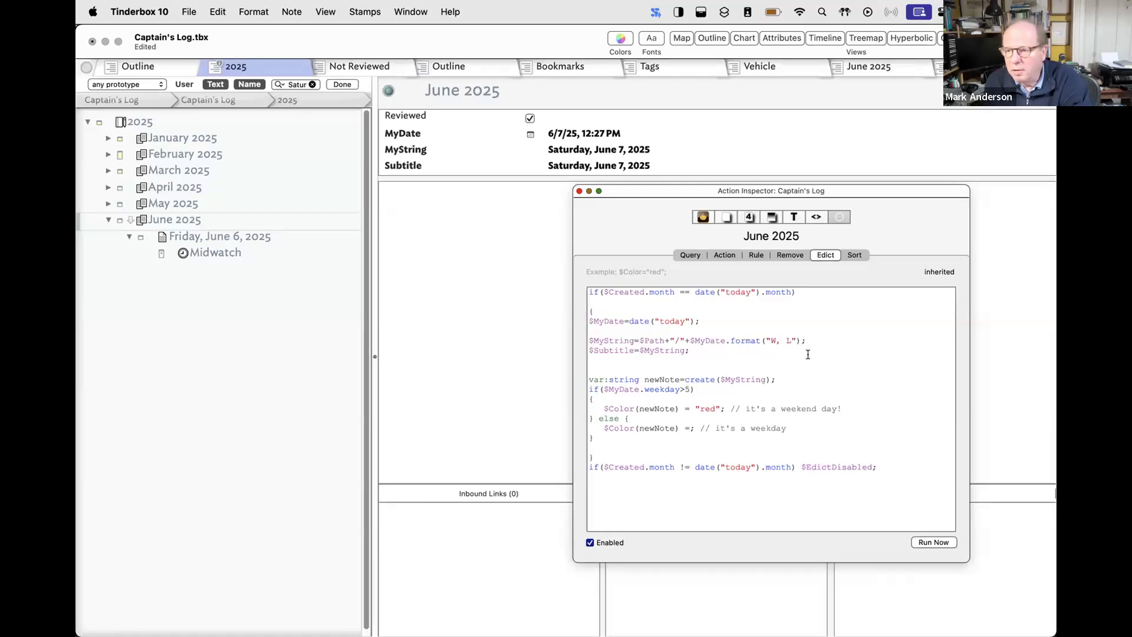
left_click(923, 542)
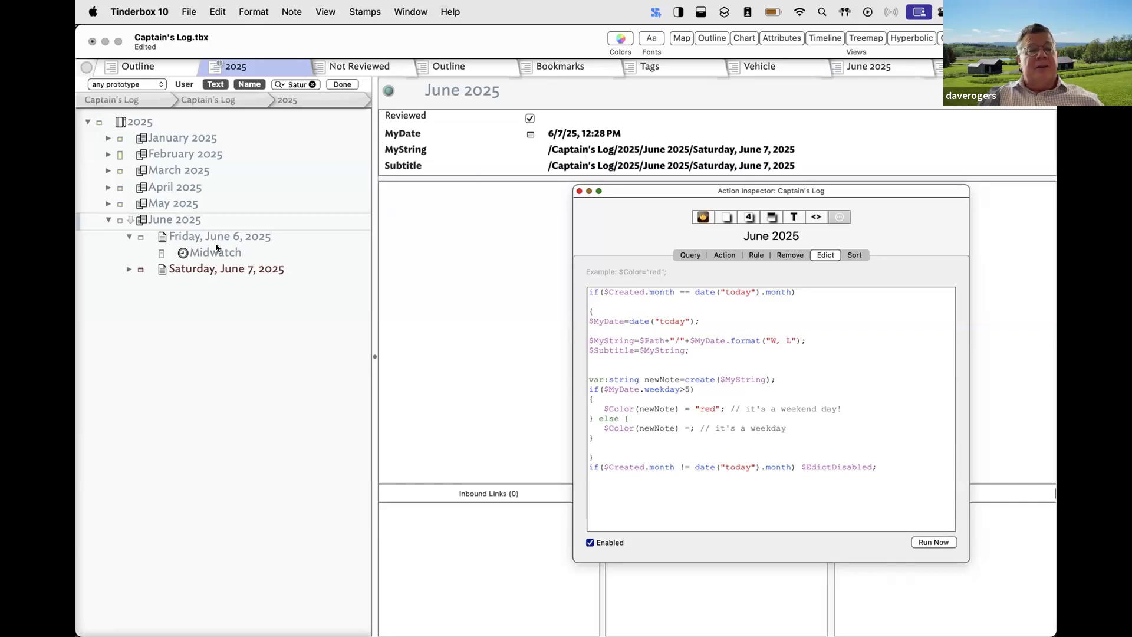
left_click(129, 269)
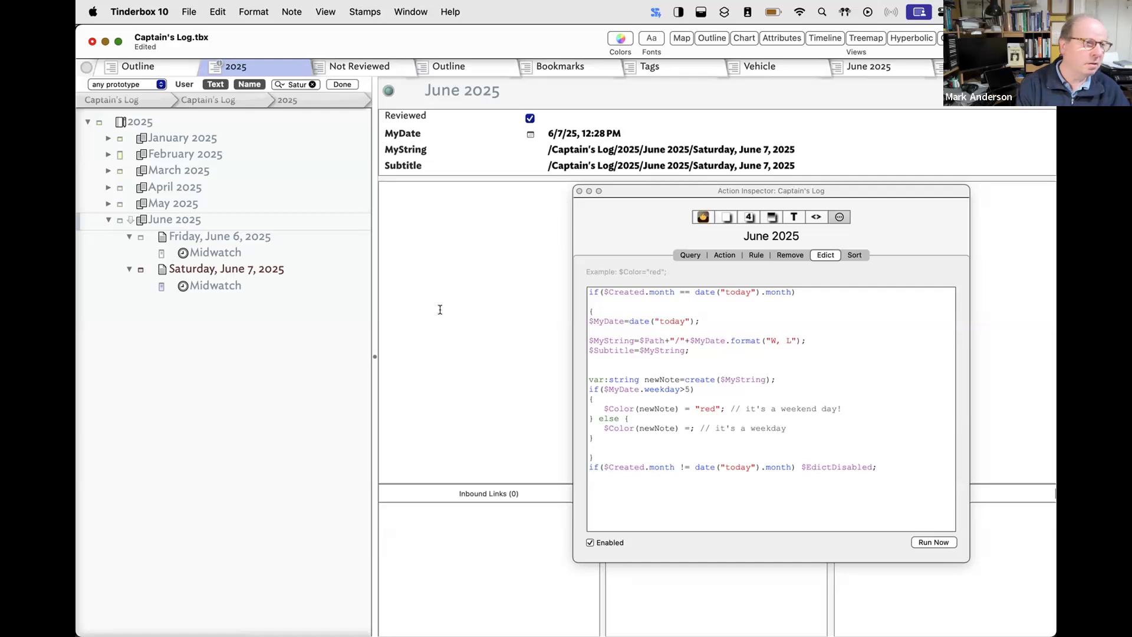
Remove the $Subtitle=$MyString; line from the p_Month prototype's edict.
left_click(149, 65)
scroll(130, 261, "down", 5)
scroll(130, 260, "down", 10)
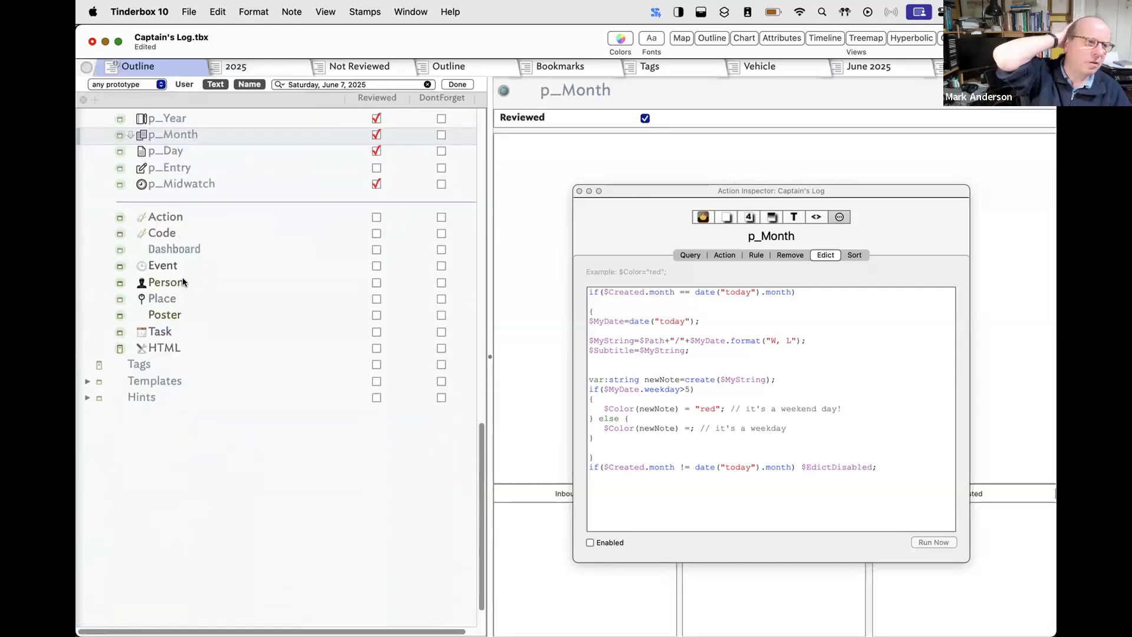
scroll(195, 186, "up", 3)
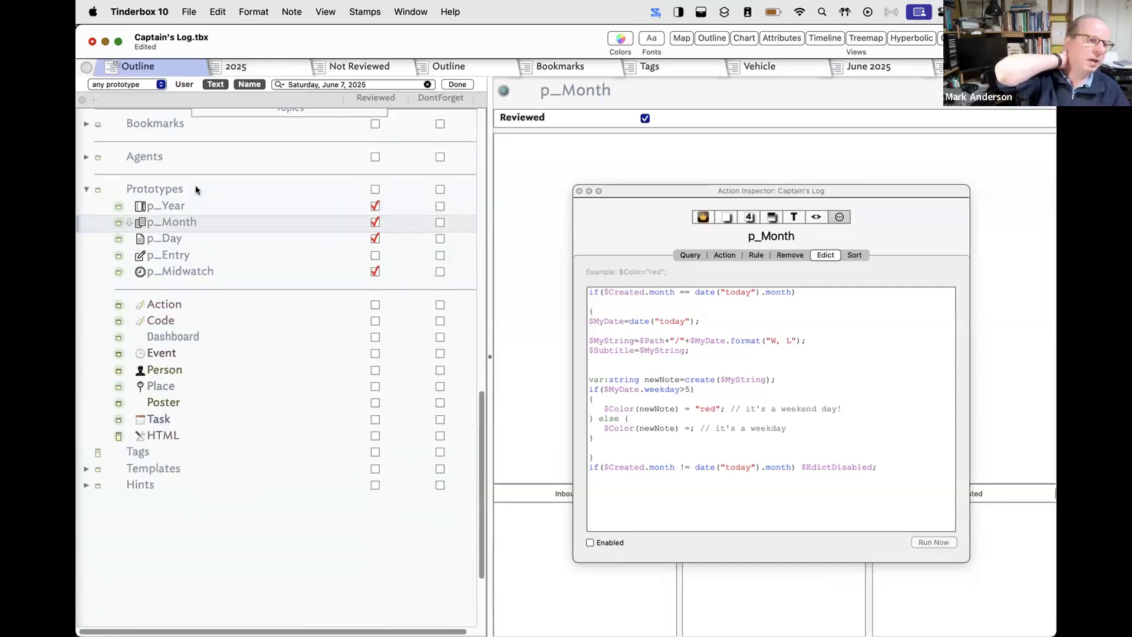
left_click(189, 227)
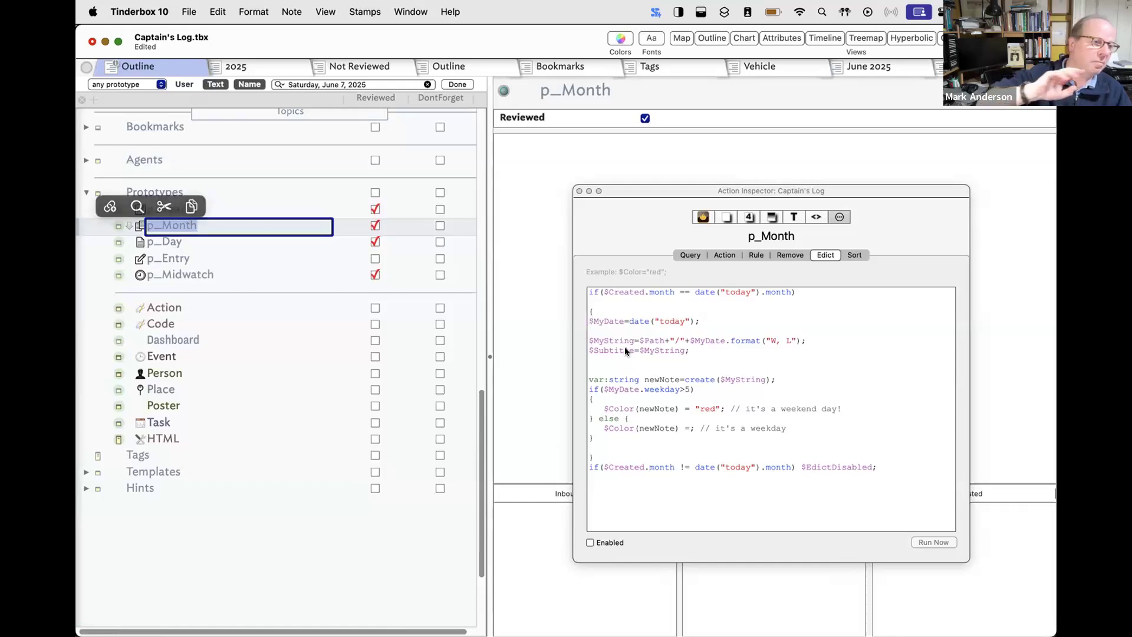
left_click(691, 353)
left_click_drag(693, 352, 575, 351)
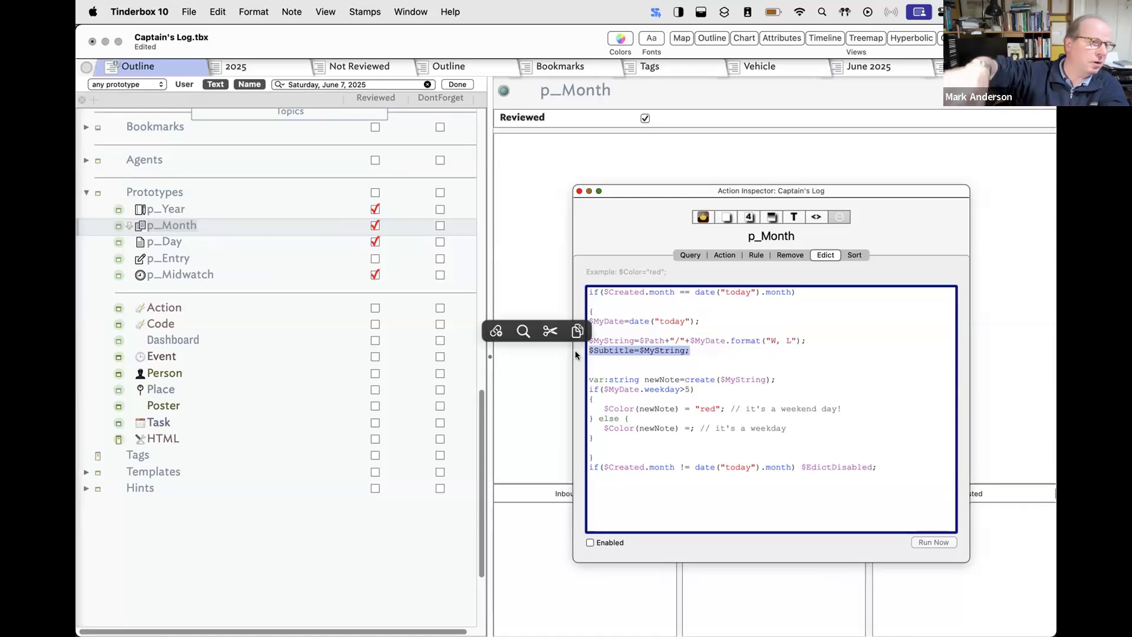
key("BackSpace")
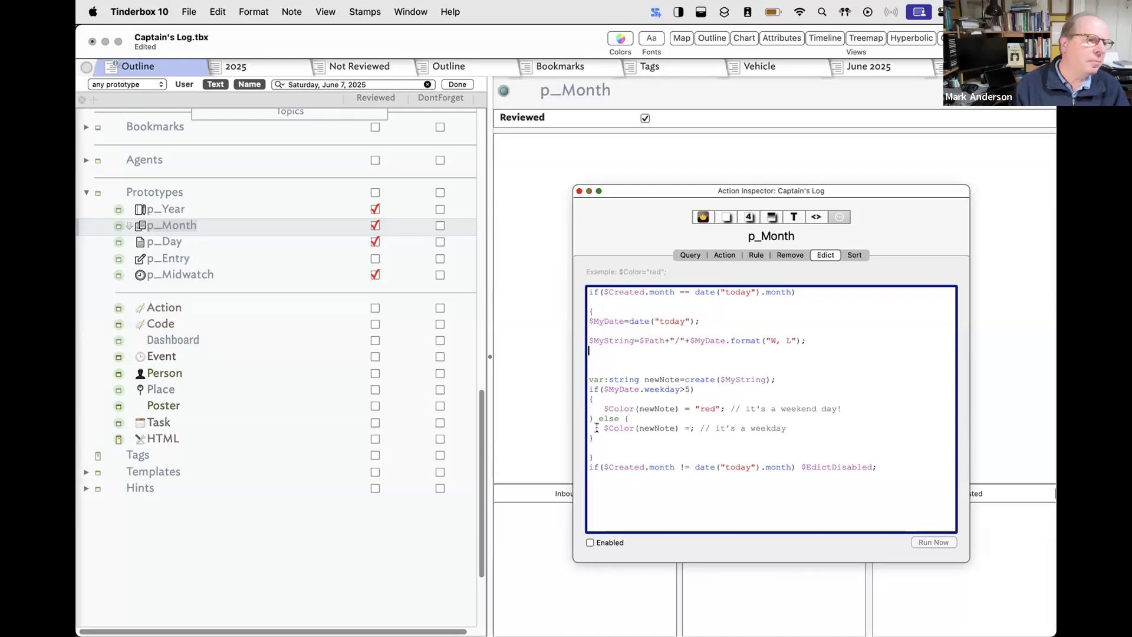
left_click(873, 371)
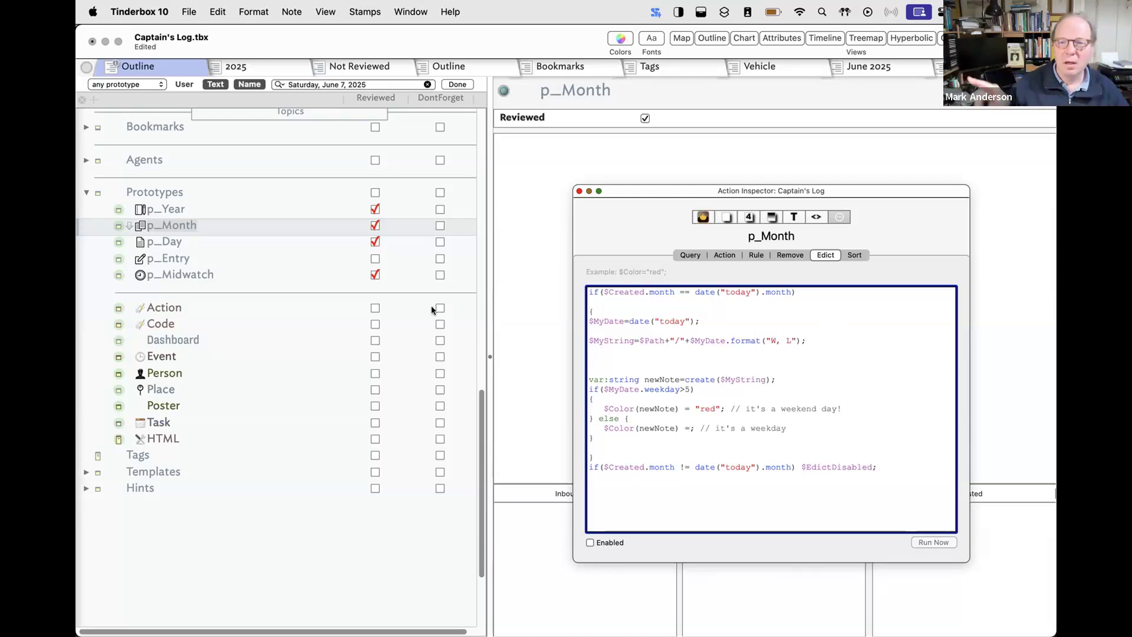
Delete the Saturday, June 7, 2025 note under June 2025 and select June 2025 to check its edict.
scroll(320, 310, "up", 4)
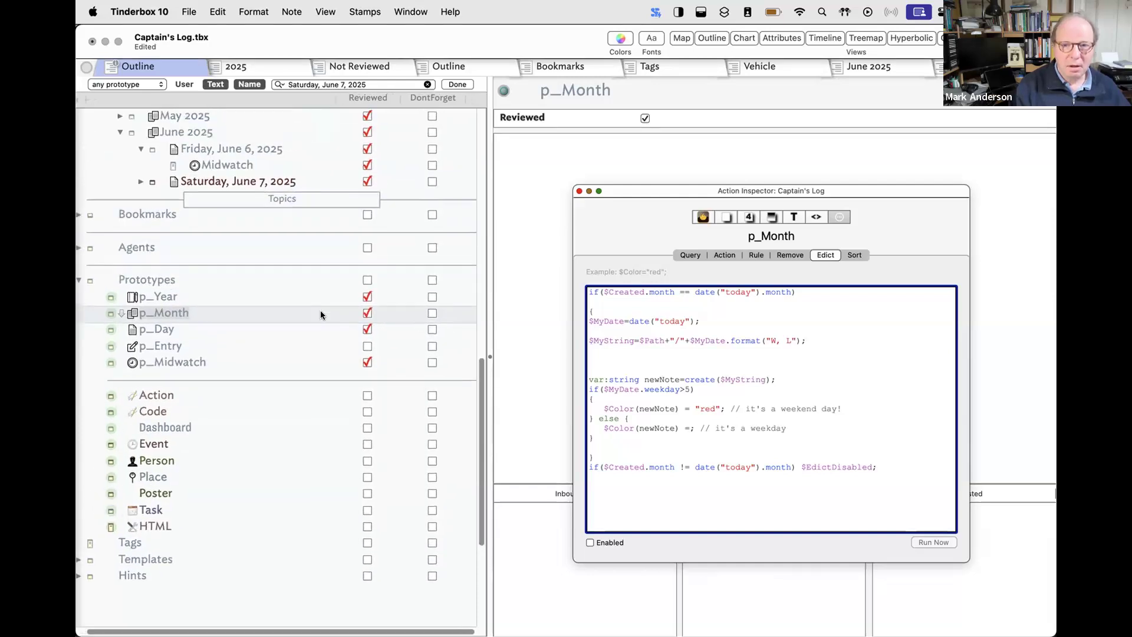
scroll(321, 315, "up", 5)
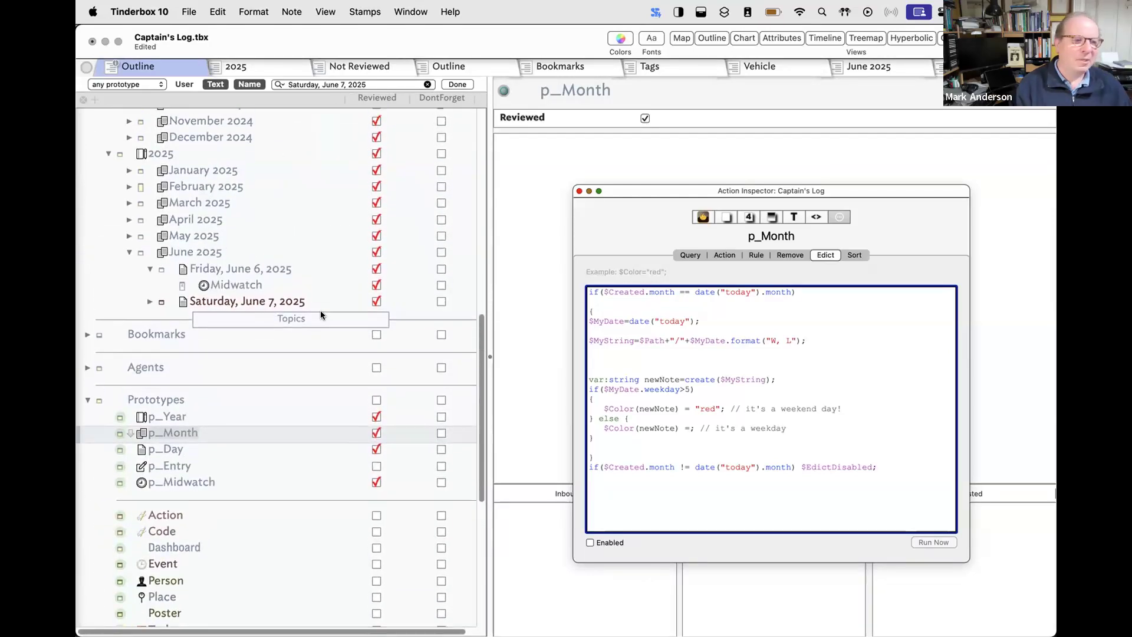
scroll(320, 315, "up", 1)
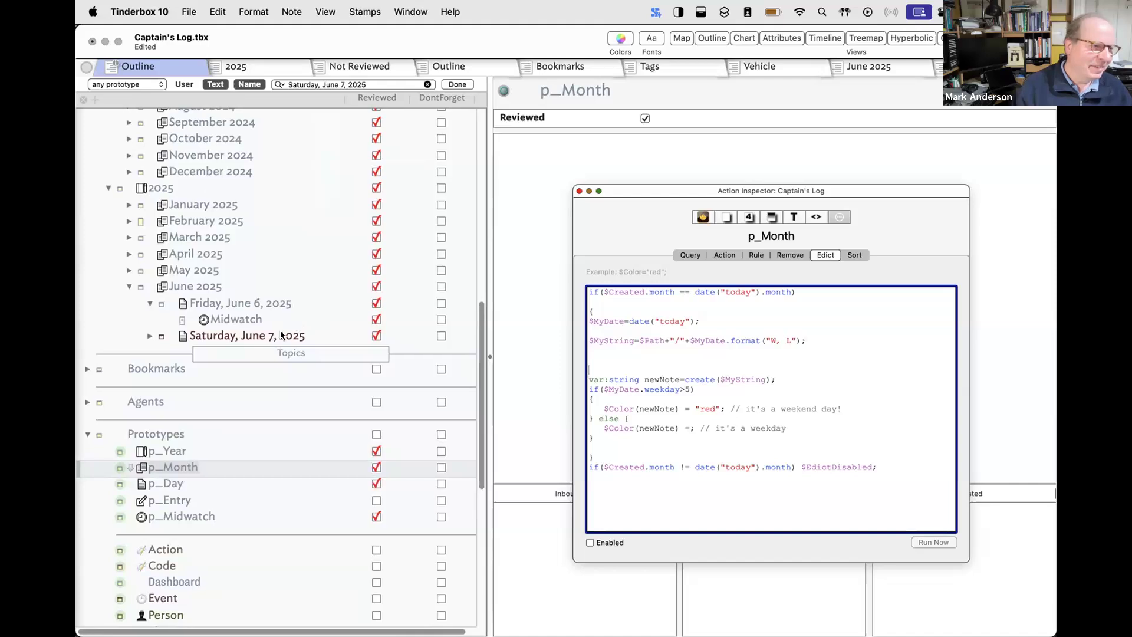
left_click(238, 334)
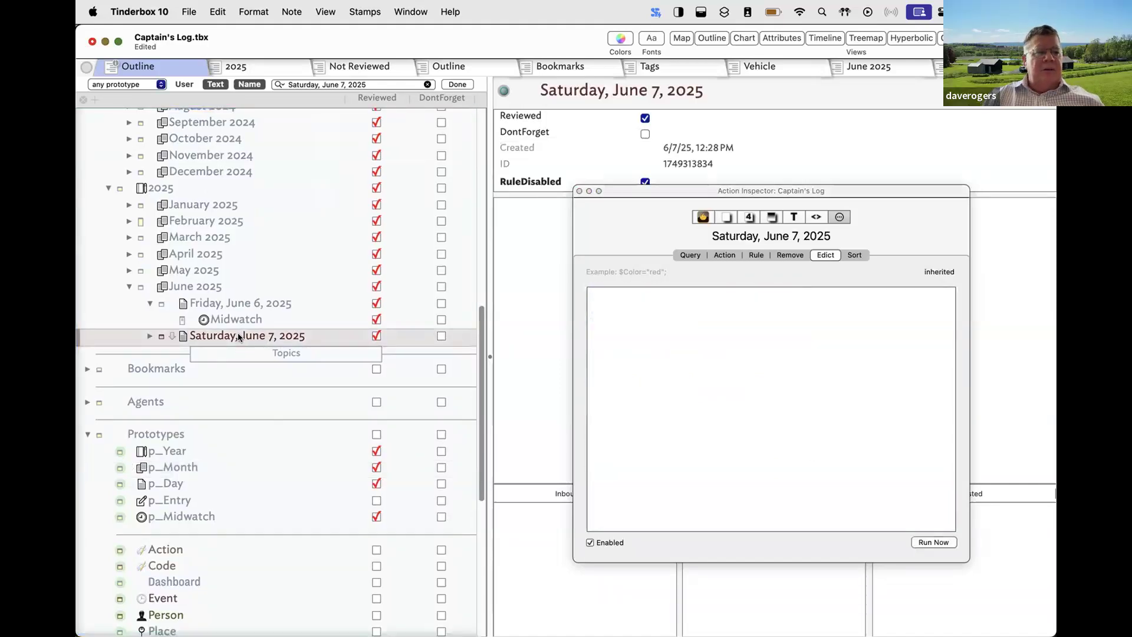
key("Delete")
left_click(200, 285)
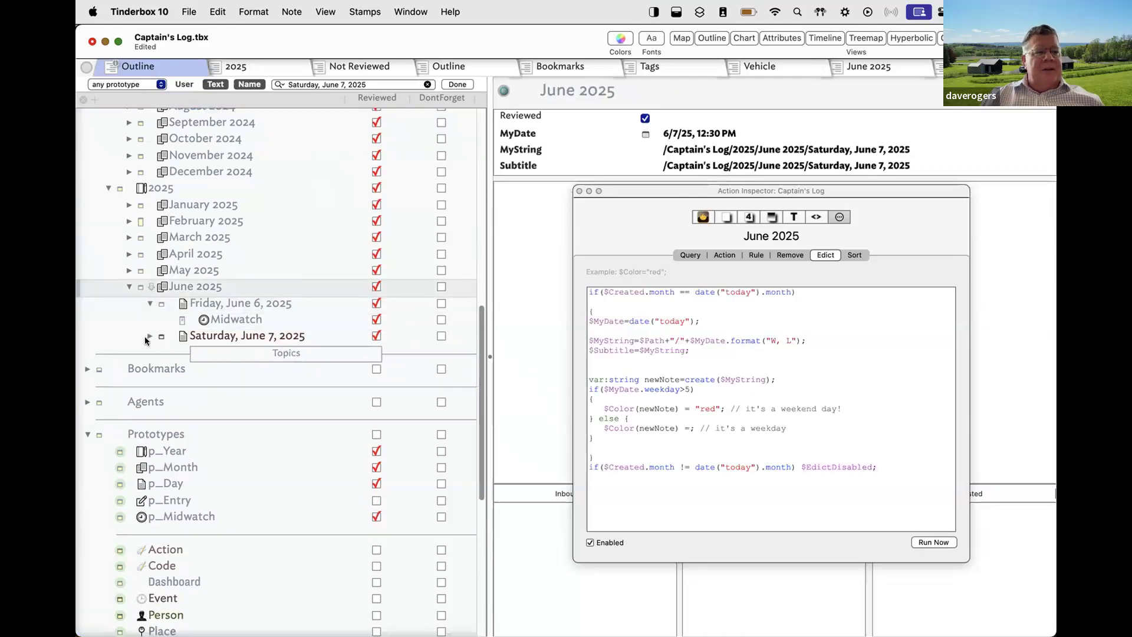
Expand the recreated Saturday, June 7, 2025 note and examine its Midwatch entry's text with the inspector moved aside.
left_click(151, 336)
left_click(235, 350)
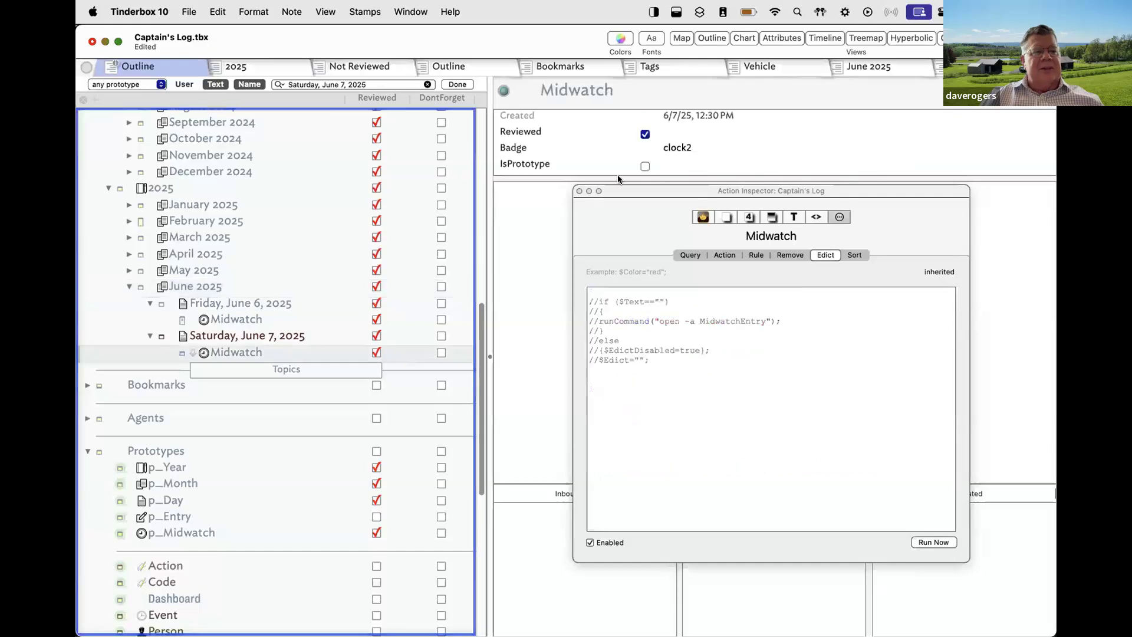
left_click_drag(623, 186, 914, 213)
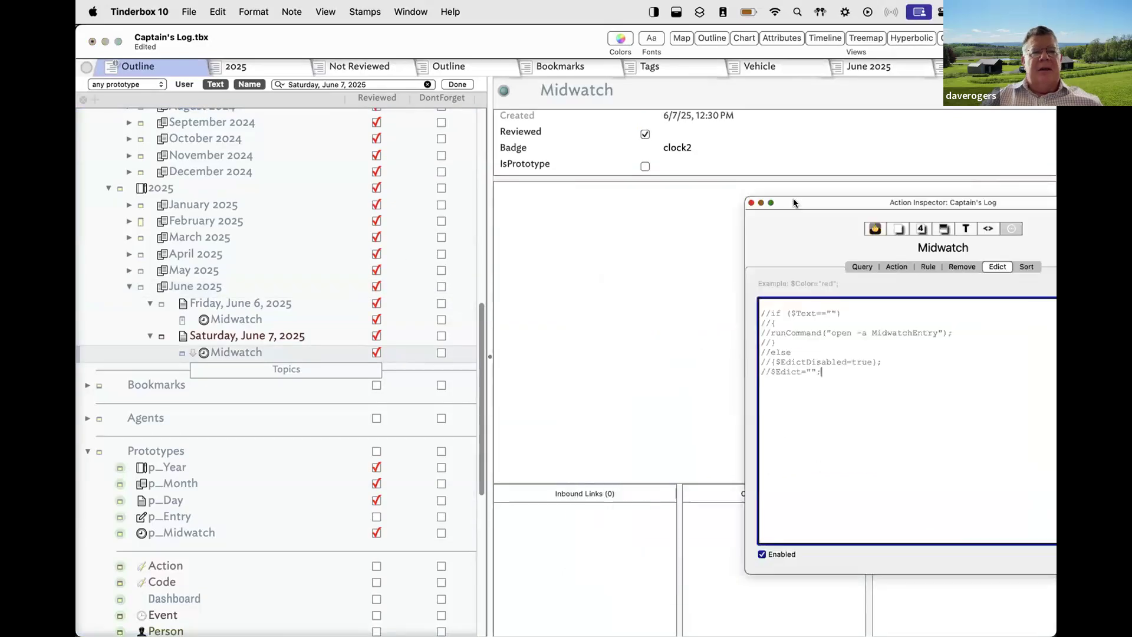
scroll(645, 307, "down", 2)
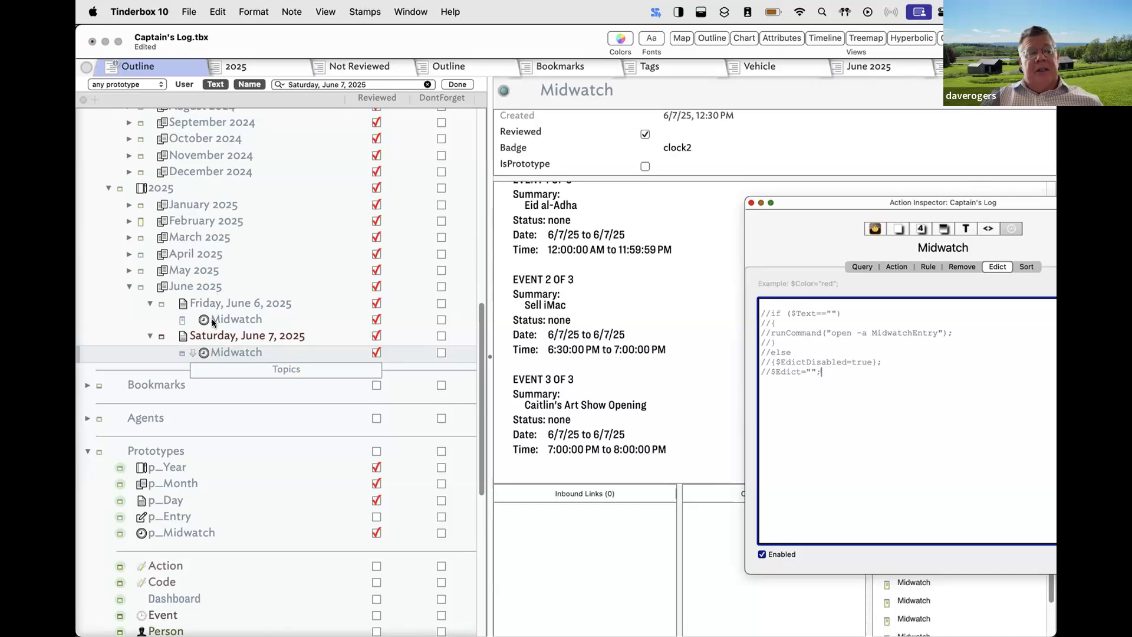
scroll(218, 302, "up", 1)
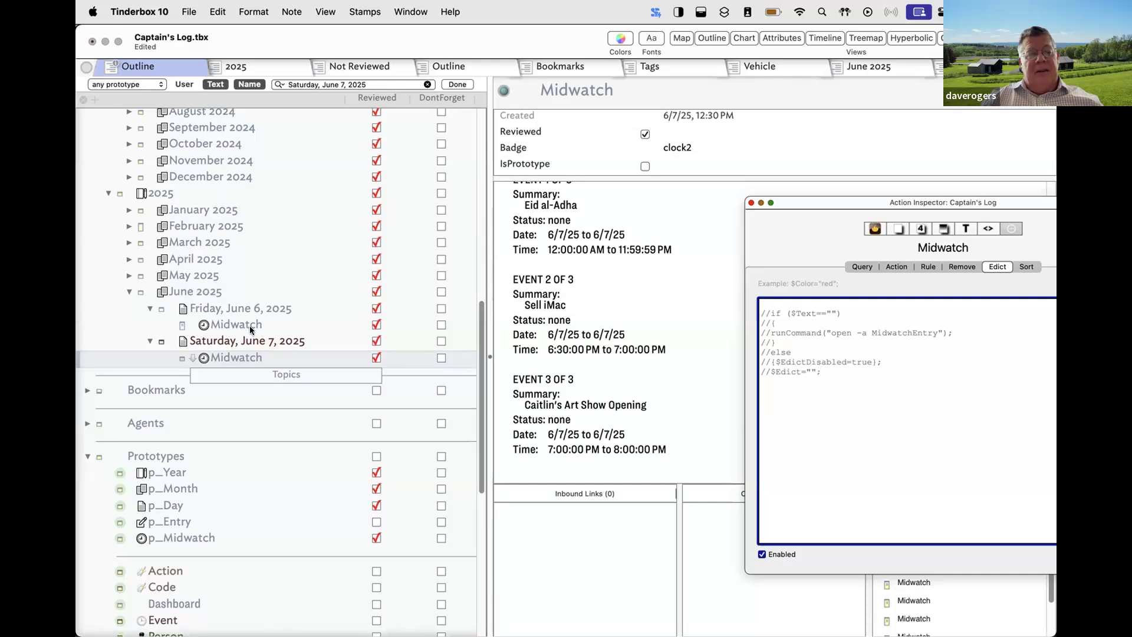
scroll(281, 253, "down", 3)
scroll(281, 254, "up", 3)
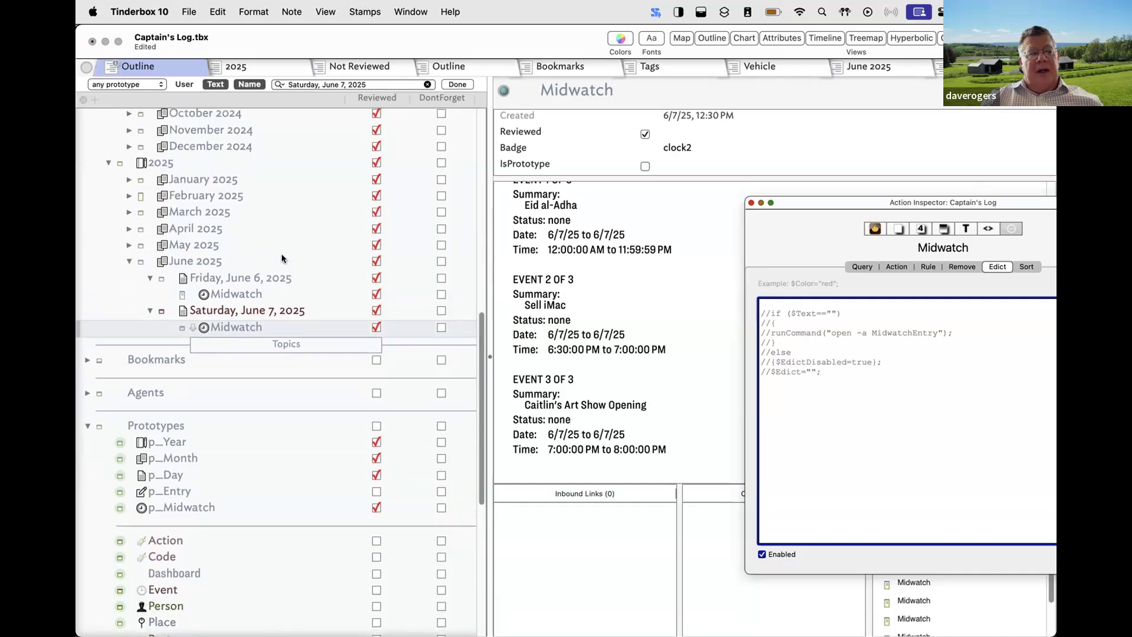
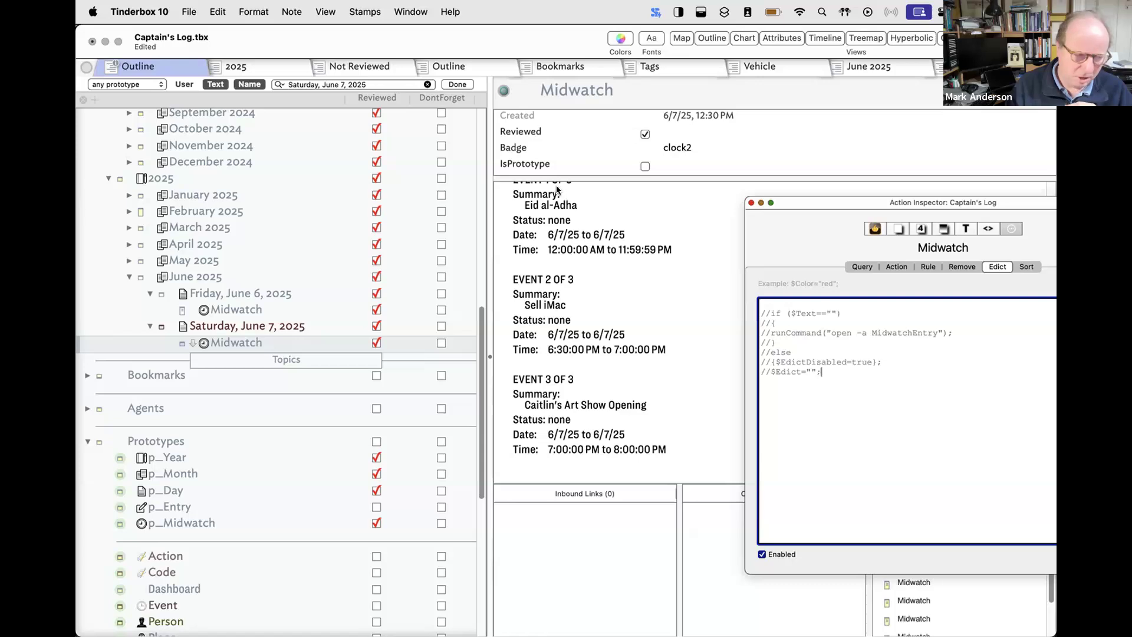
Delete the misfiled Sunday, June 1, 2025 note from June 2024.
scroll(260, 211, "up", 10)
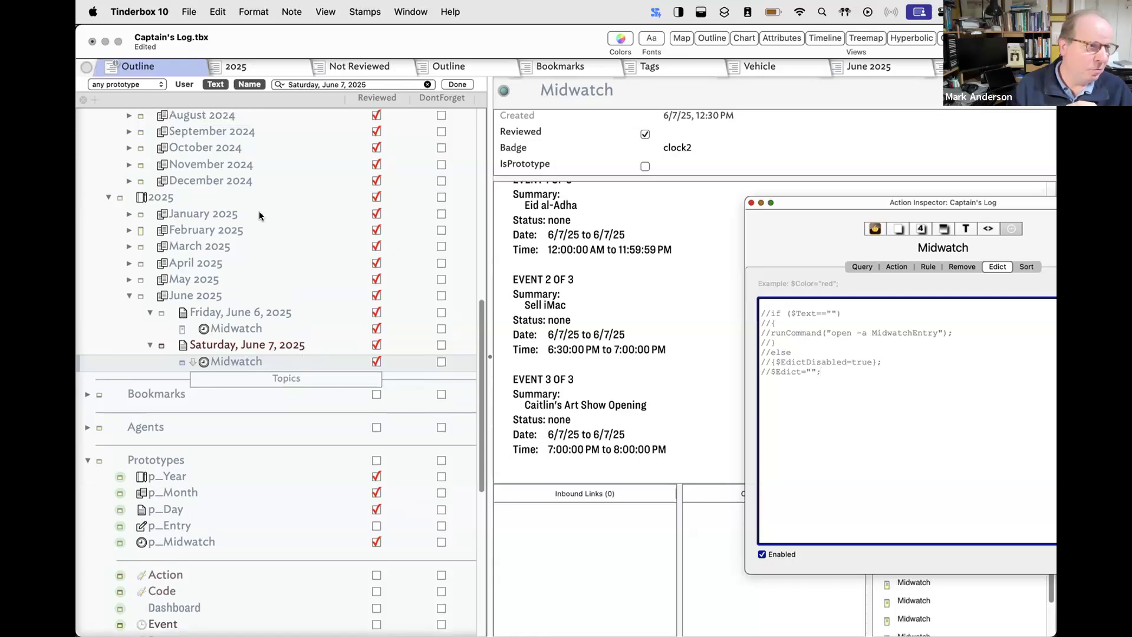
scroll(259, 216, "up", 1)
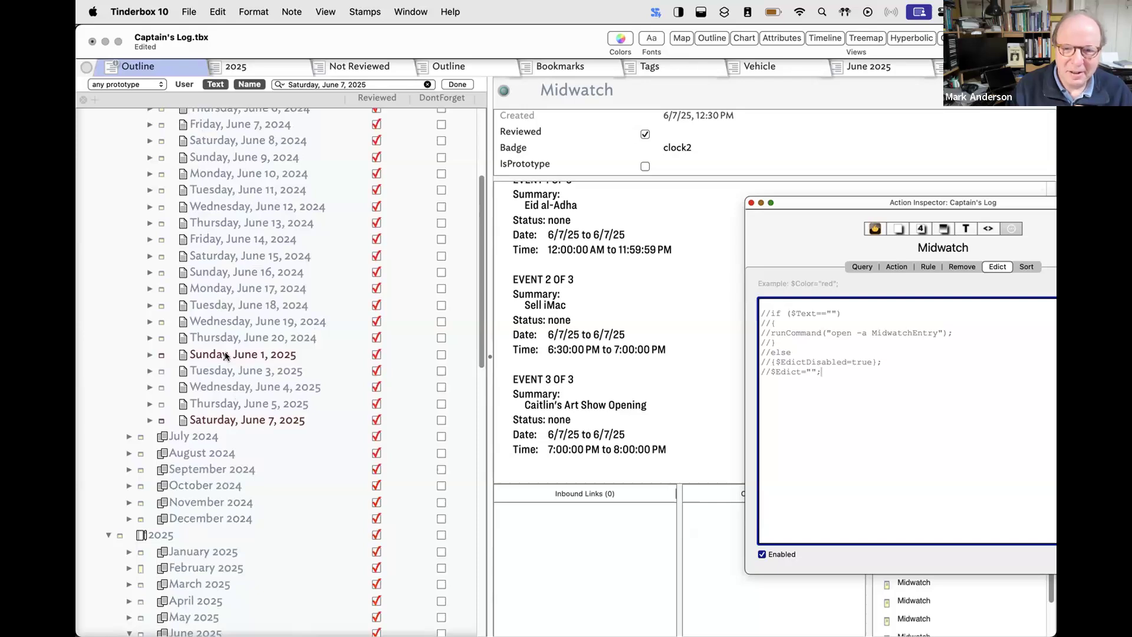
scroll(225, 356, "up", 2)
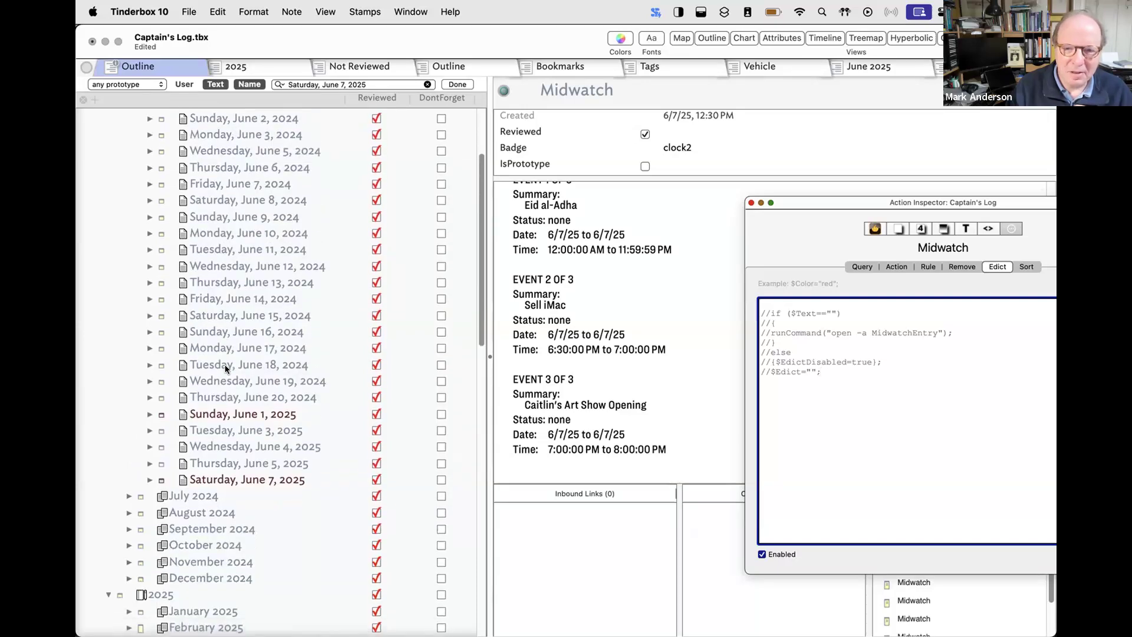
left_click(217, 410)
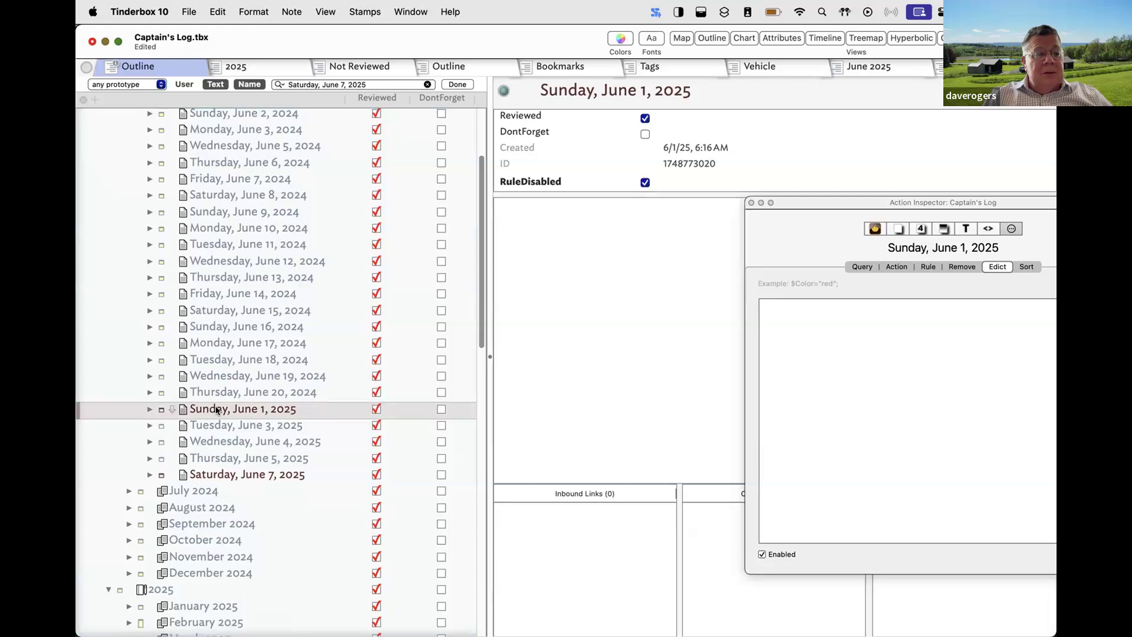
key("Delete")
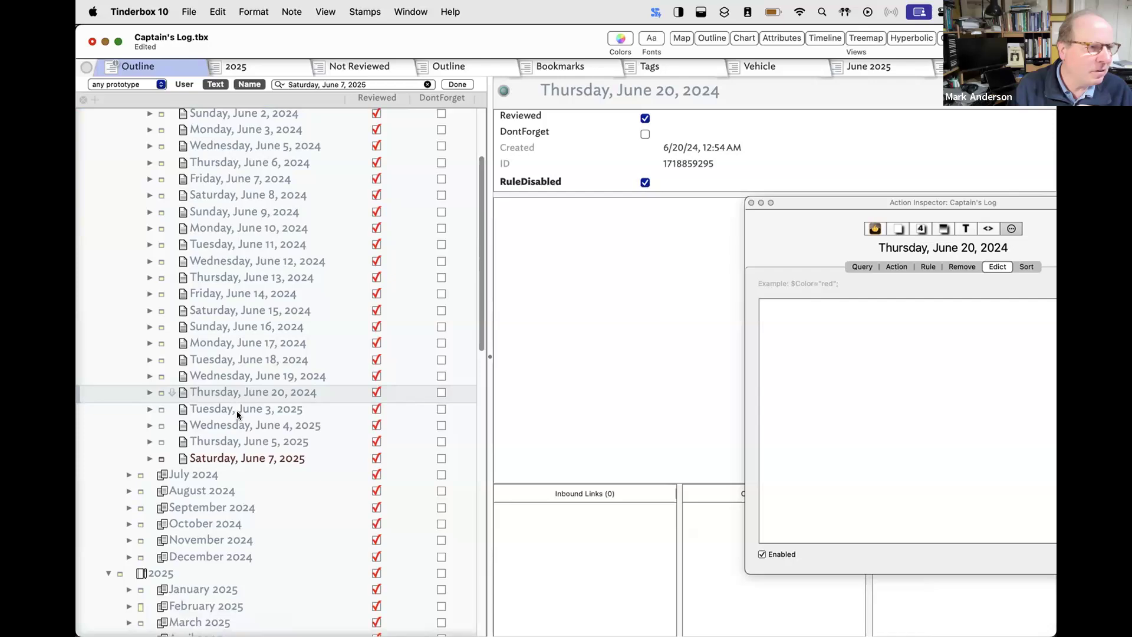
Select the Tuesday, June 3, 2025 note under June 2024 and expand July and August 2024 to check for misfiled notes.
left_click(236, 410)
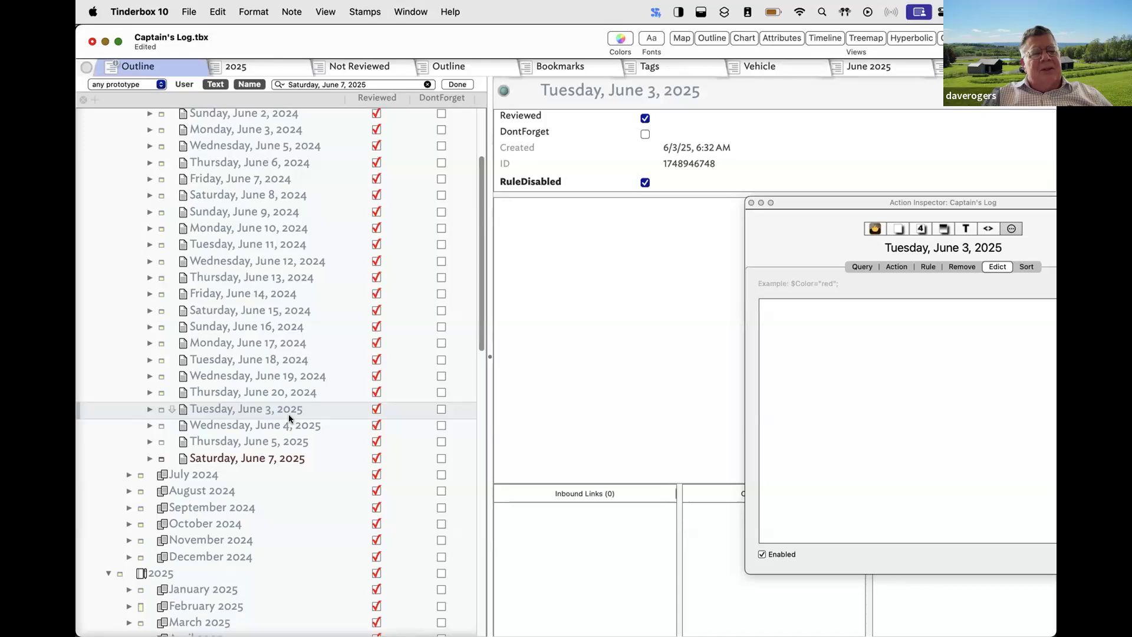
scroll(288, 416, "down", 1)
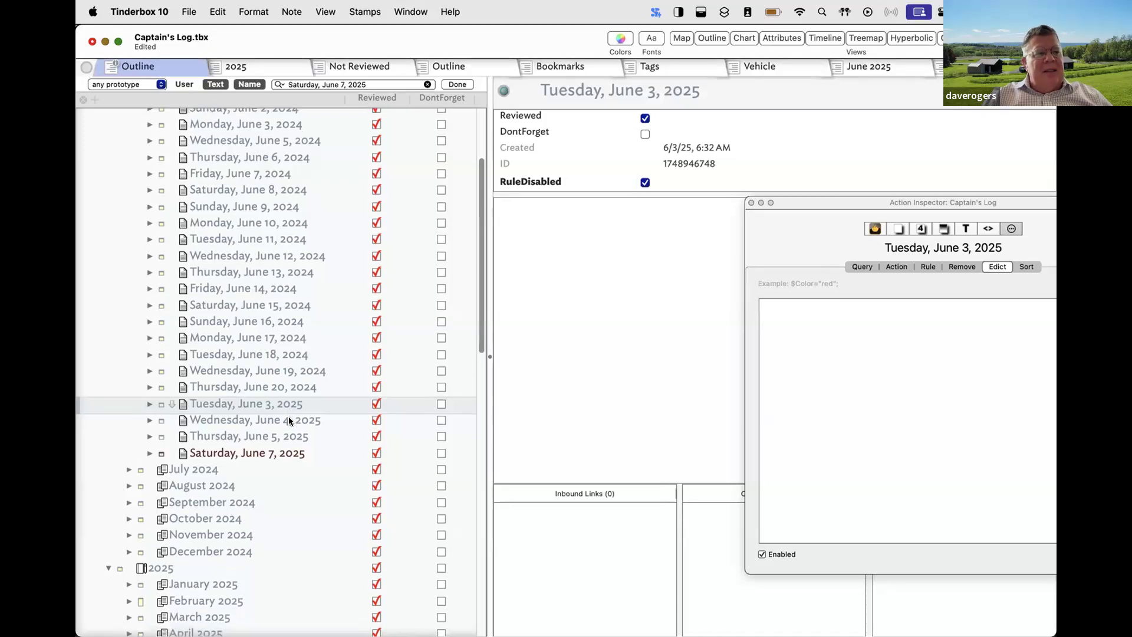
scroll(288, 417, "down", 1)
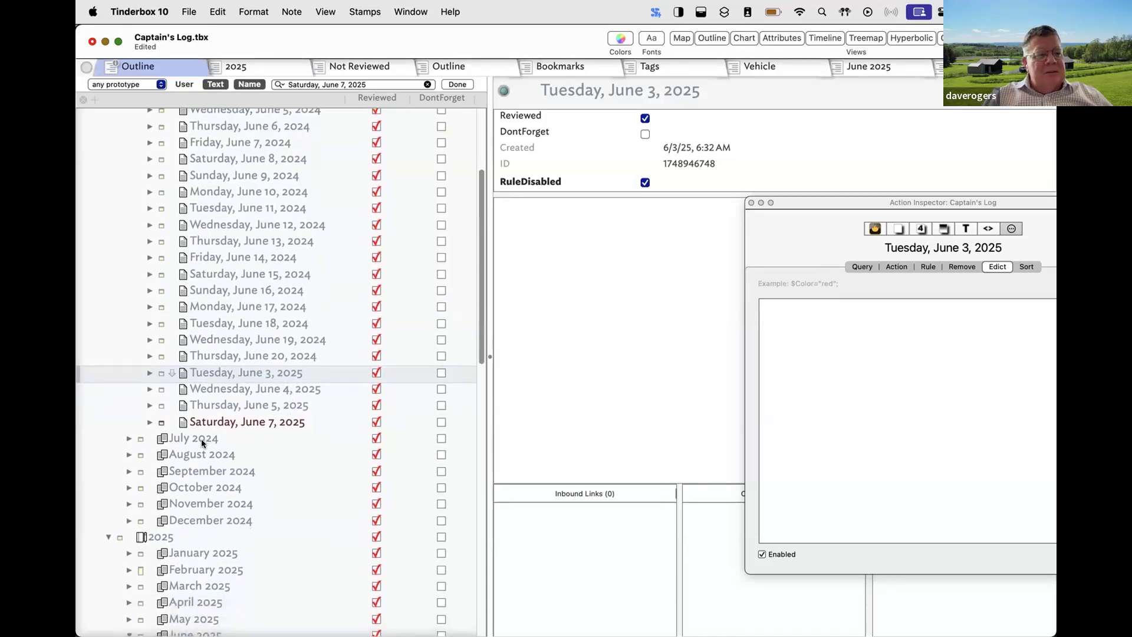
left_click(129, 438)
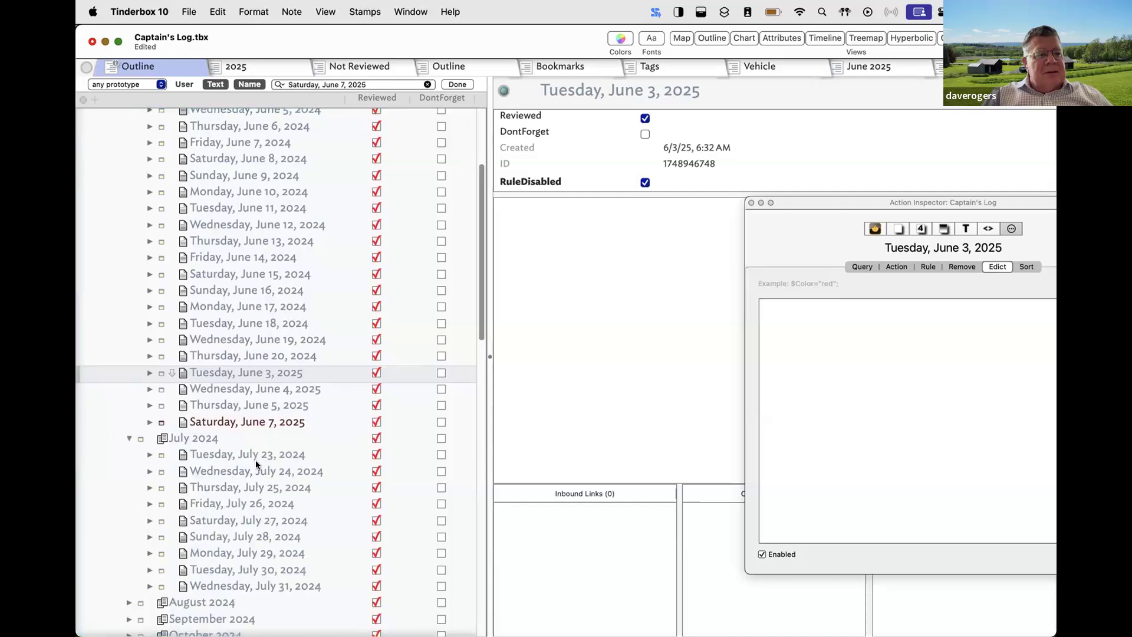
scroll(256, 461, "down", 2)
scroll(255, 463, "down", 4)
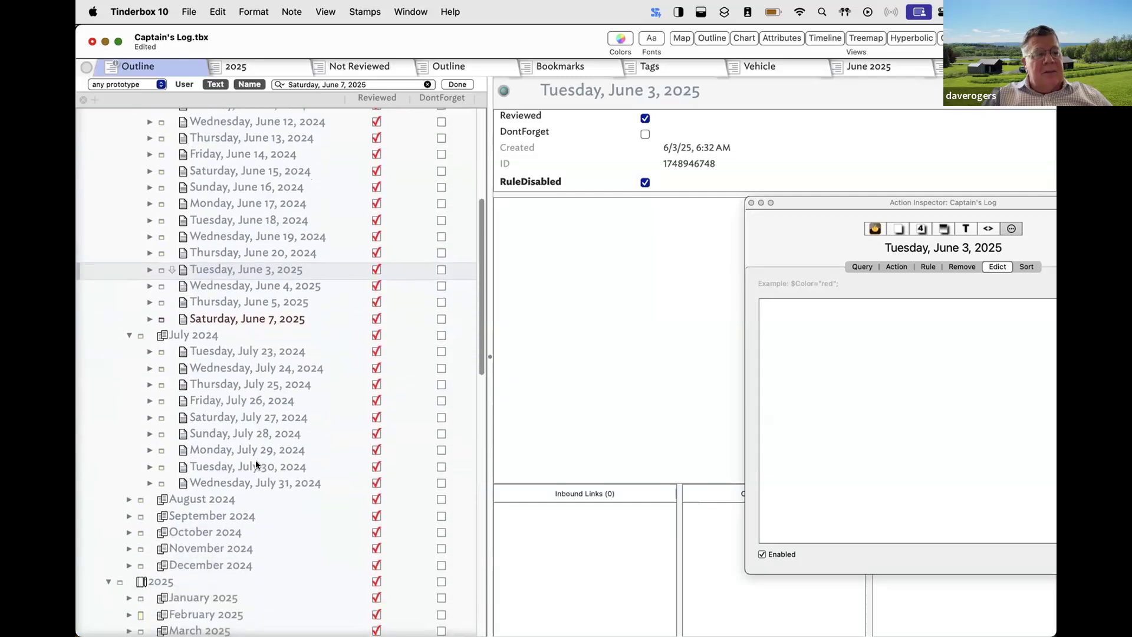
scroll(132, 443, "down", 2)
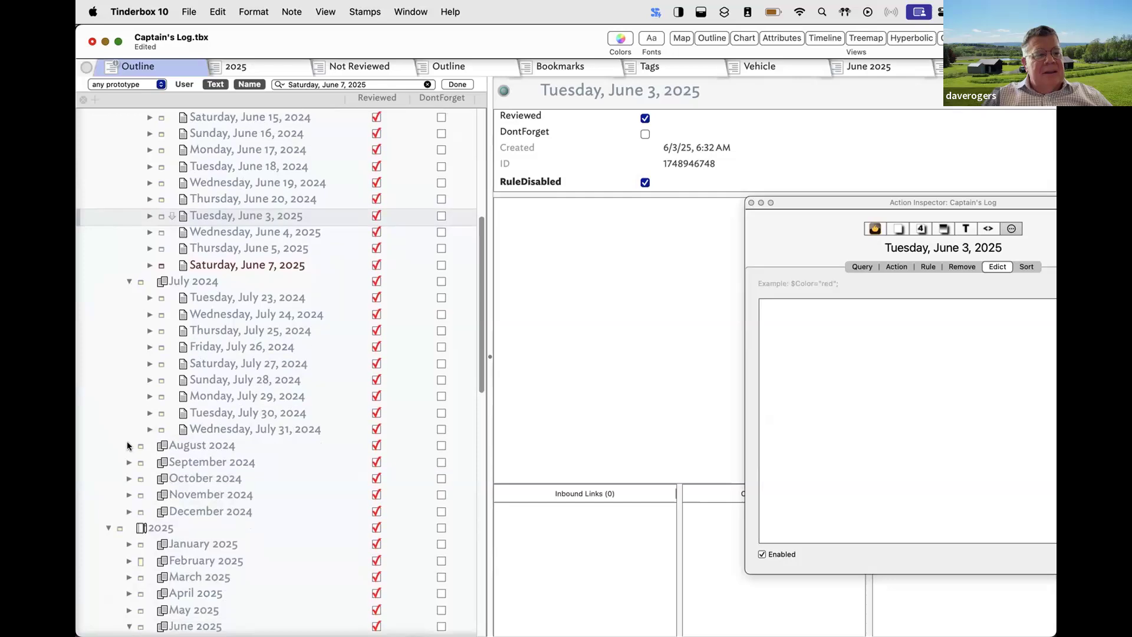
left_click(130, 445)
scroll(275, 427, "down", 8)
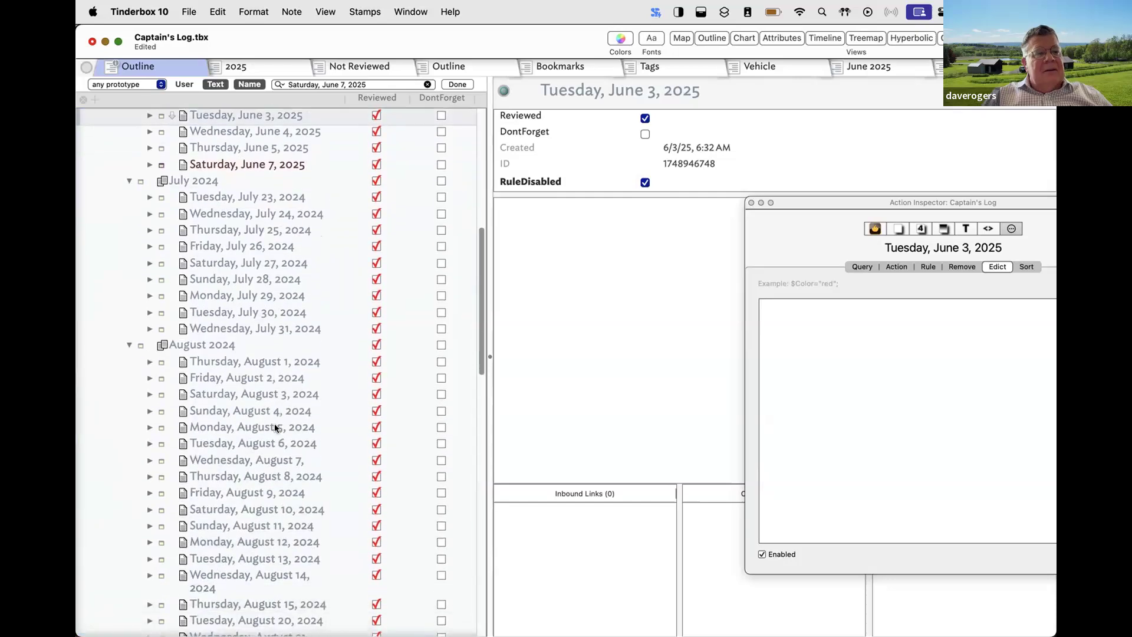
scroll(275, 426, "down", 4)
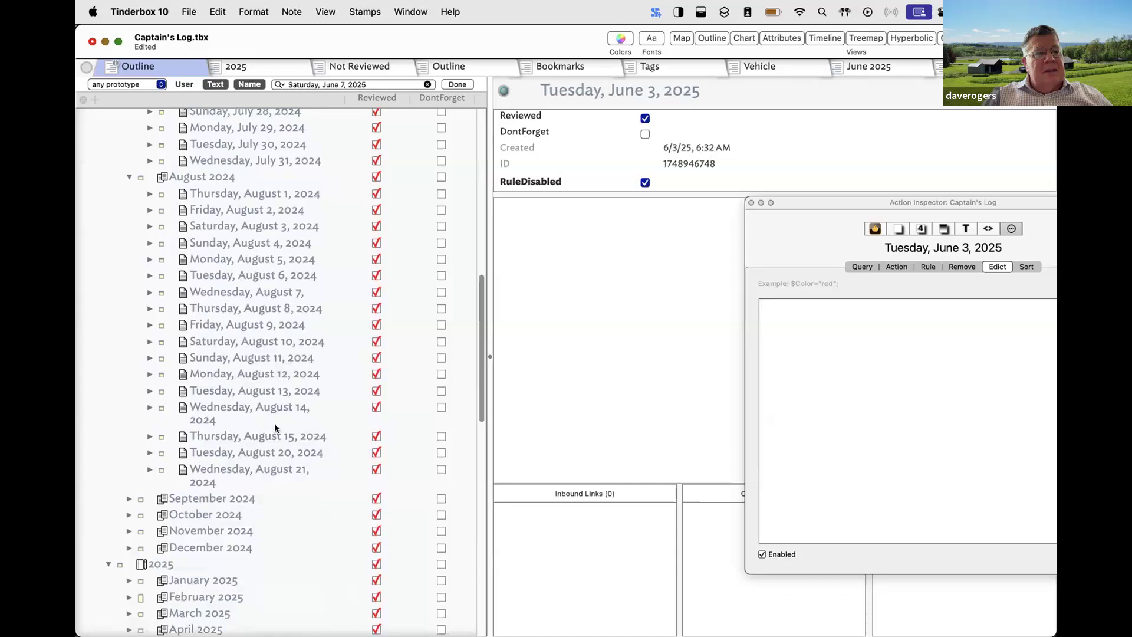
scroll(274, 427, "down", 2)
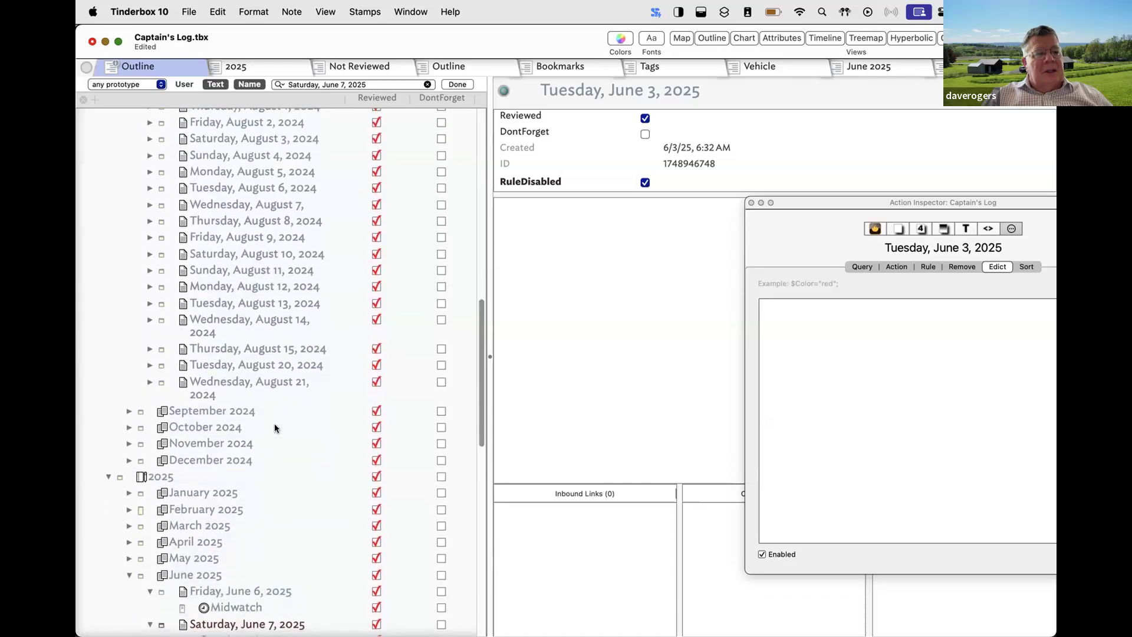
scroll(262, 426, "down", 2)
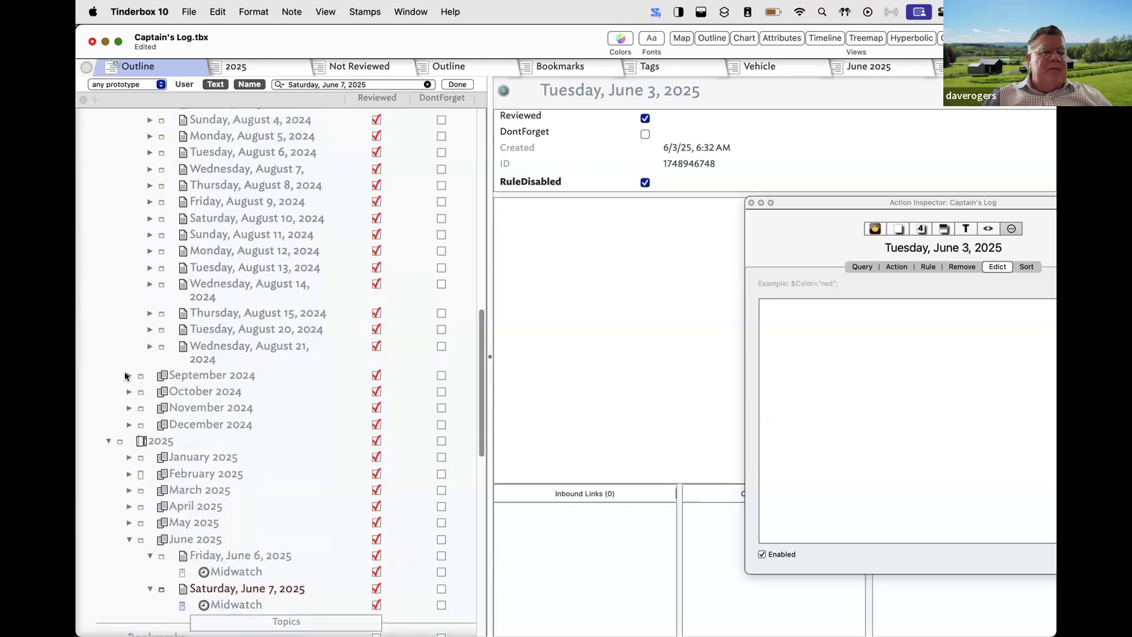
Expand September, October and November 2024 and January 2025 and check their daily notes for wrong dates.
left_click(128, 375)
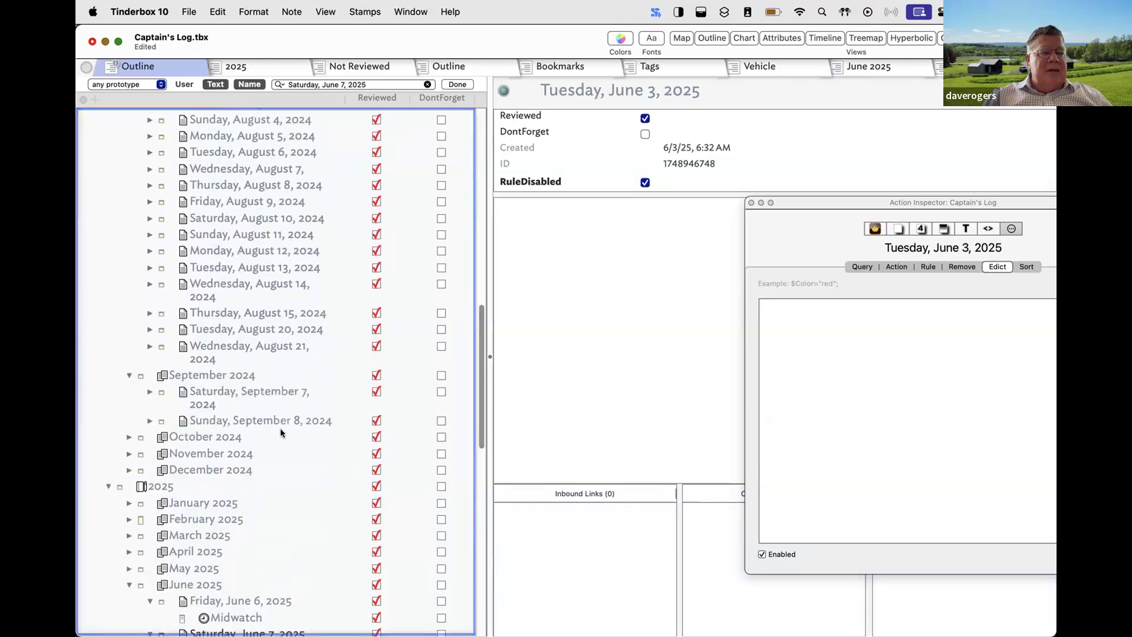
scroll(130, 419, "down", 1)
left_click(129, 426)
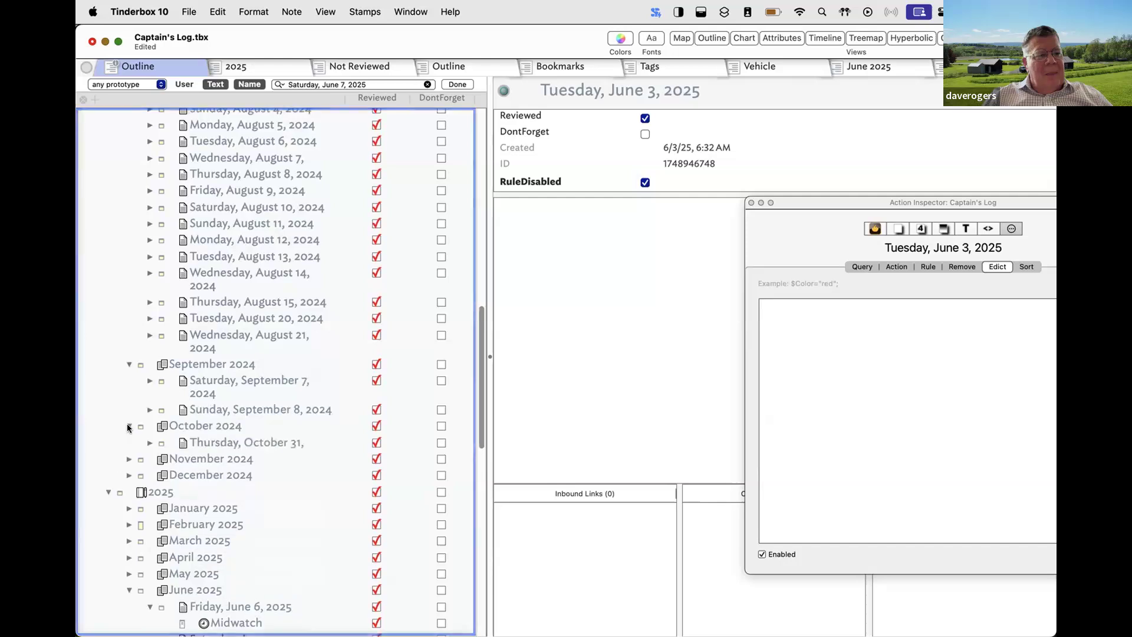
scroll(131, 422, "down", 2)
left_click(129, 419)
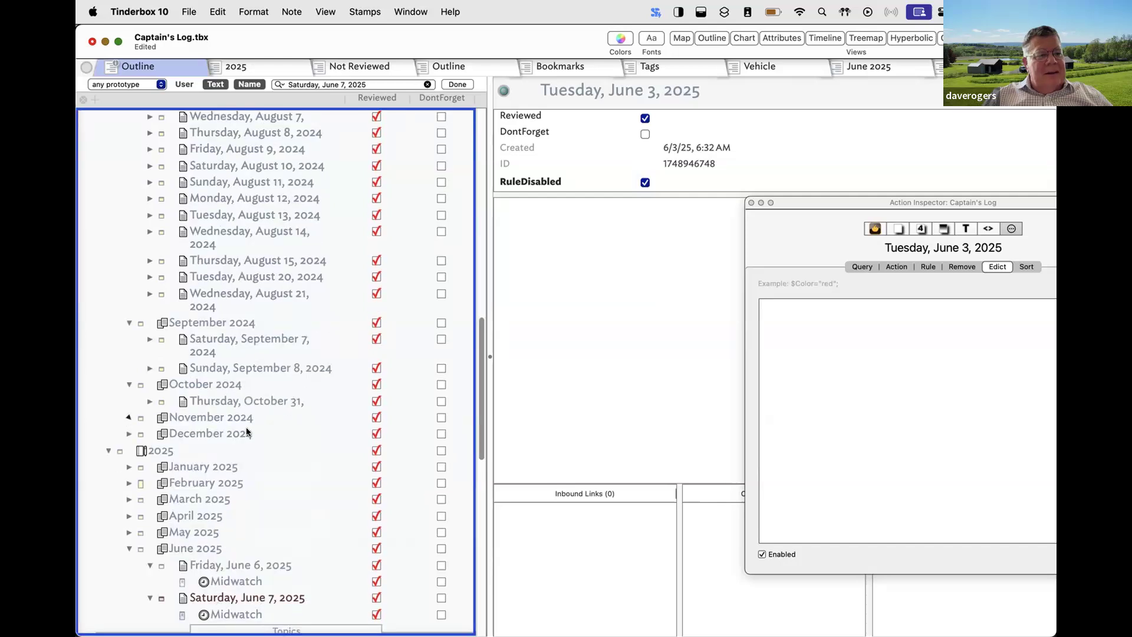
scroll(246, 427, "down", 10)
scroll(246, 427, "down", 8)
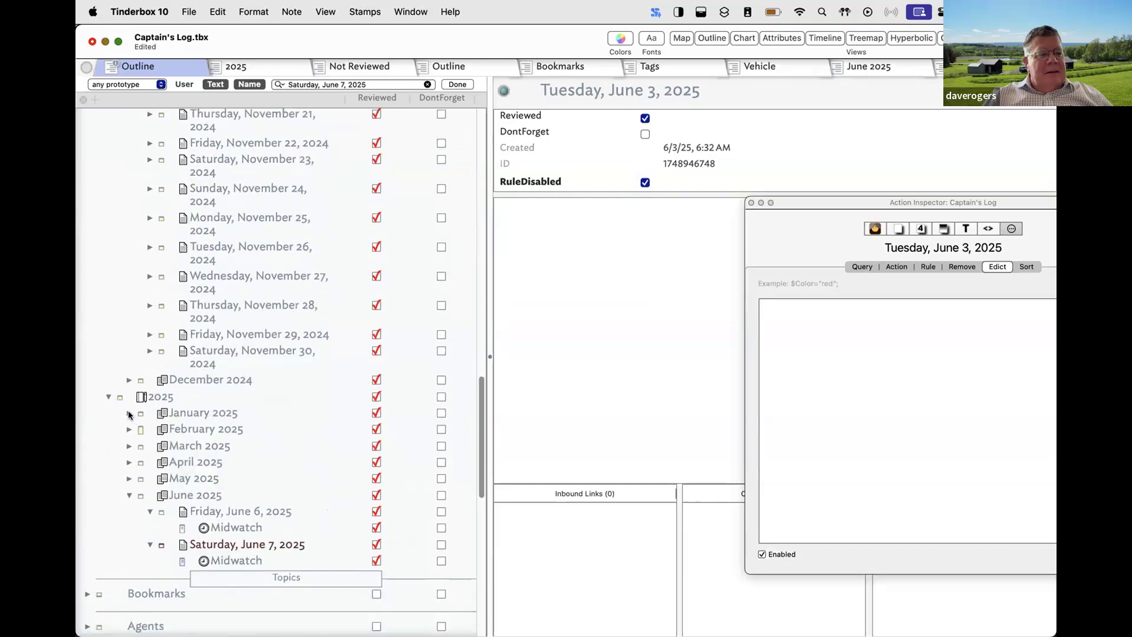
scroll(269, 421, "down", 17)
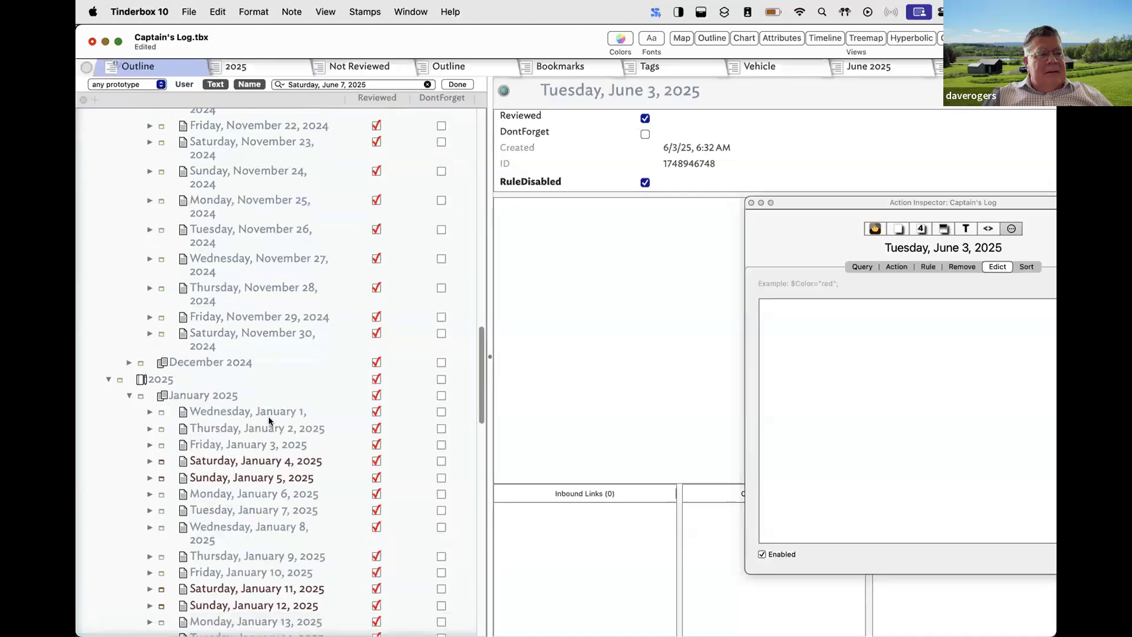
scroll(268, 421, "down", 12)
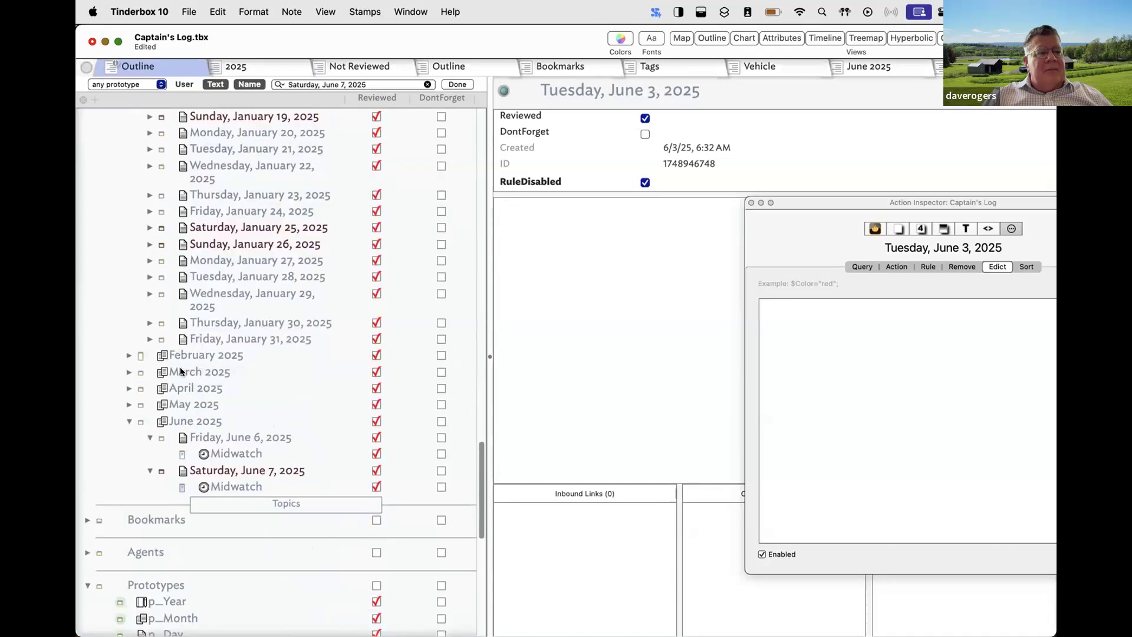
Expand February 2025 and check its daily notes for misfiled dates.
left_click(129, 355)
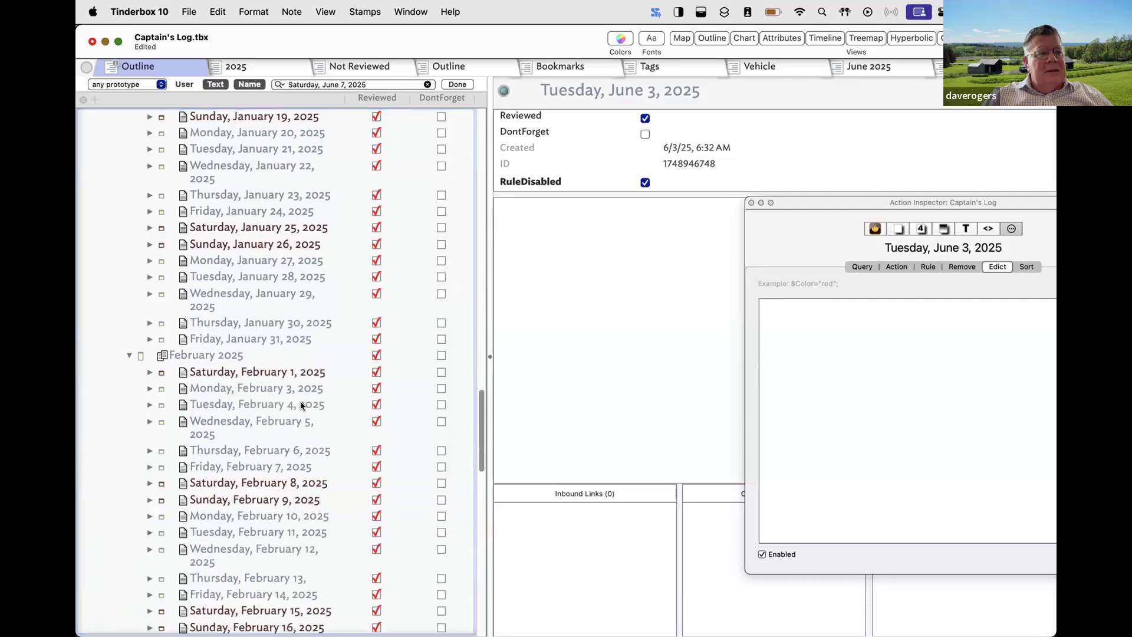
scroll(300, 401, "down", 7)
scroll(300, 401, "down", 20)
scroll(299, 401, "up", 20)
scroll(299, 401, "down", 5)
scroll(300, 404, "up", 20)
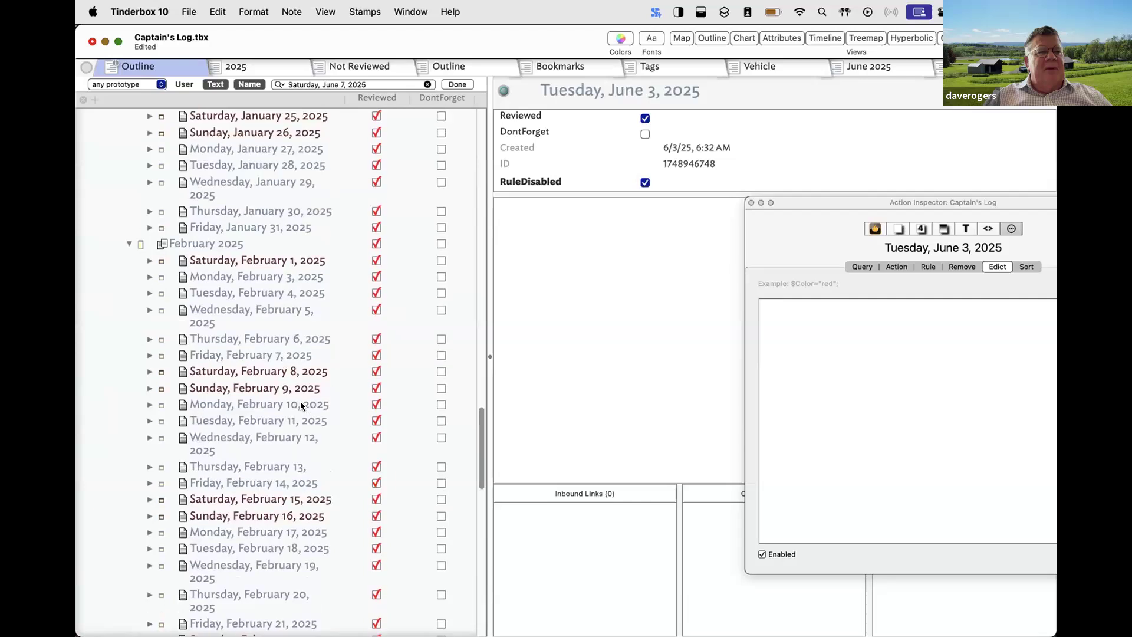
Delete the remaining misfiled June 3, 4, 5 and 7, 2025 notes from June 2024.
scroll(301, 404, "up", 20)
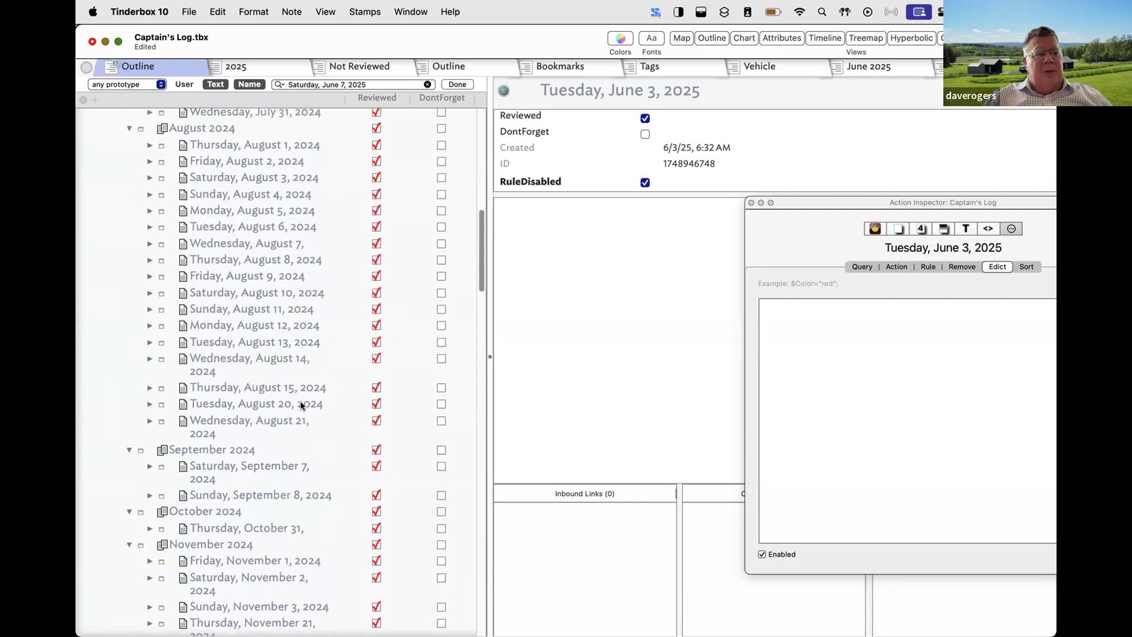
scroll(301, 405, "up", 17)
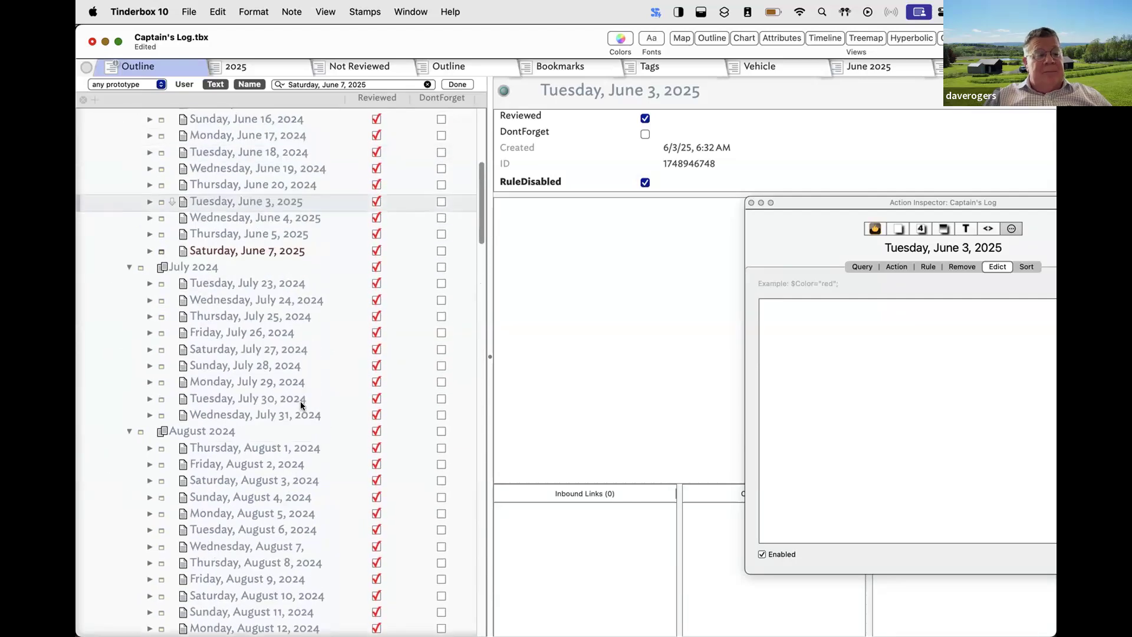
scroll(299, 401, "up", 4)
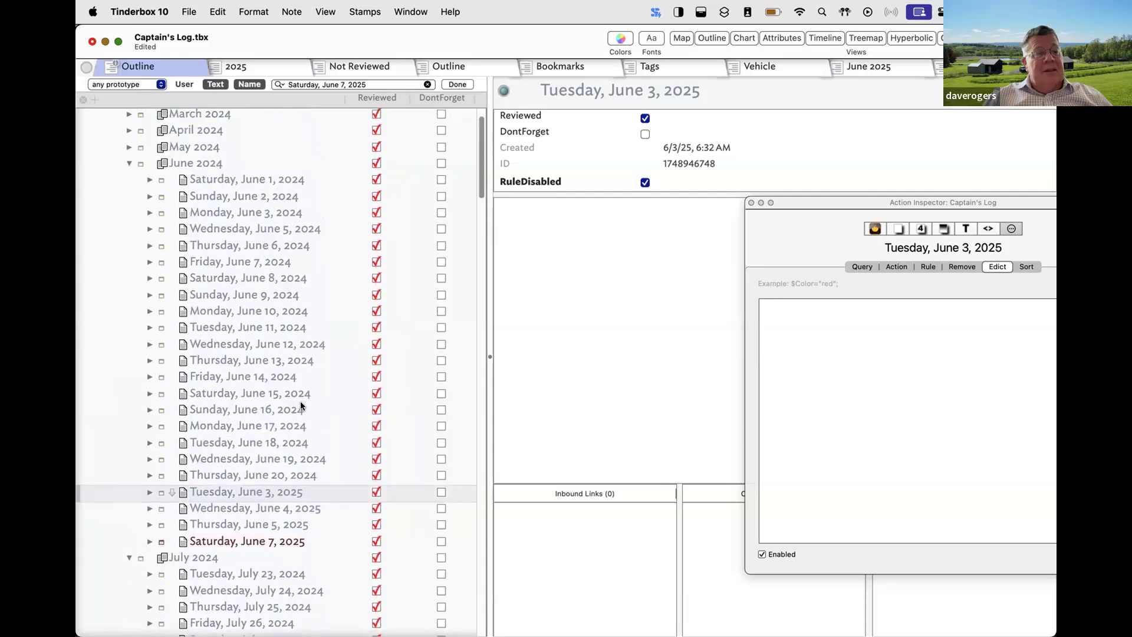
scroll(299, 401, "down", 1)
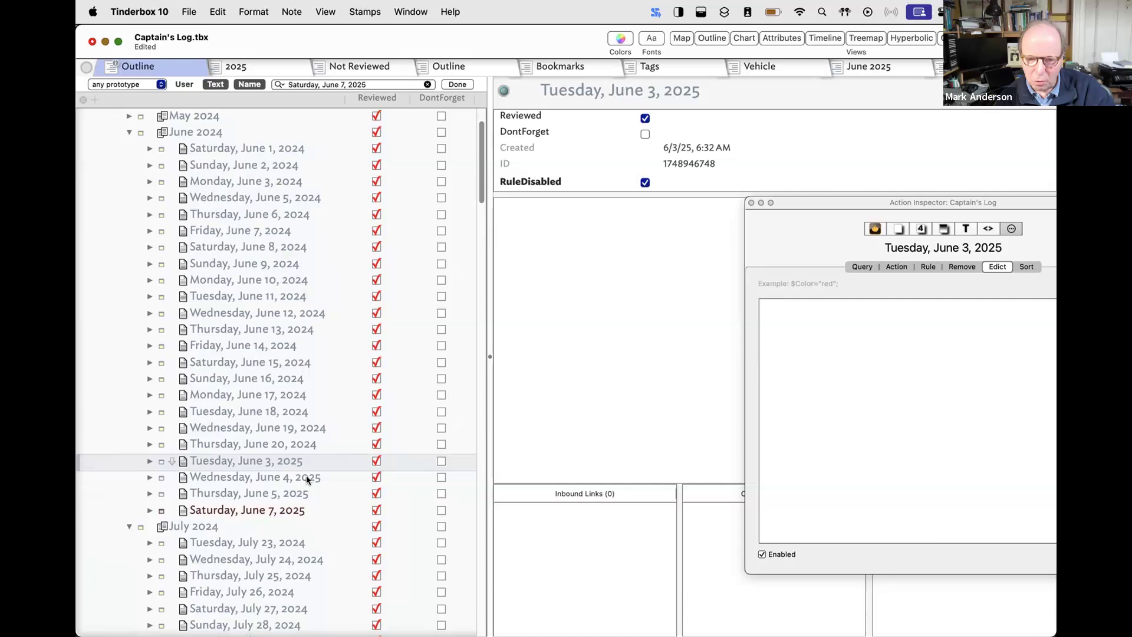
left_click(306, 477)
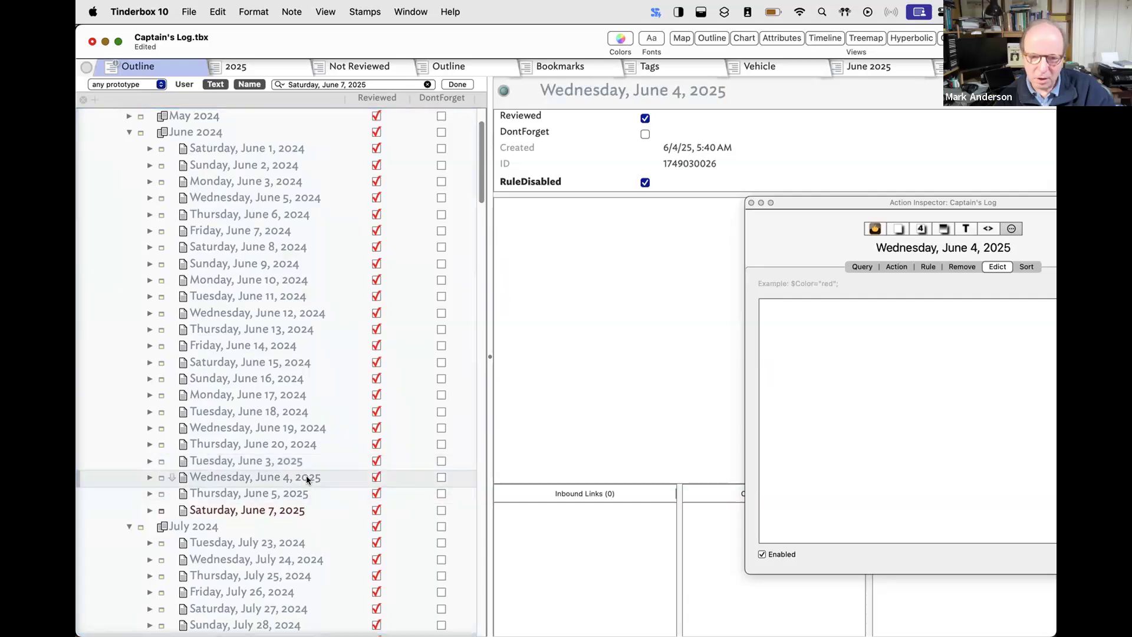
key("BackSpace")
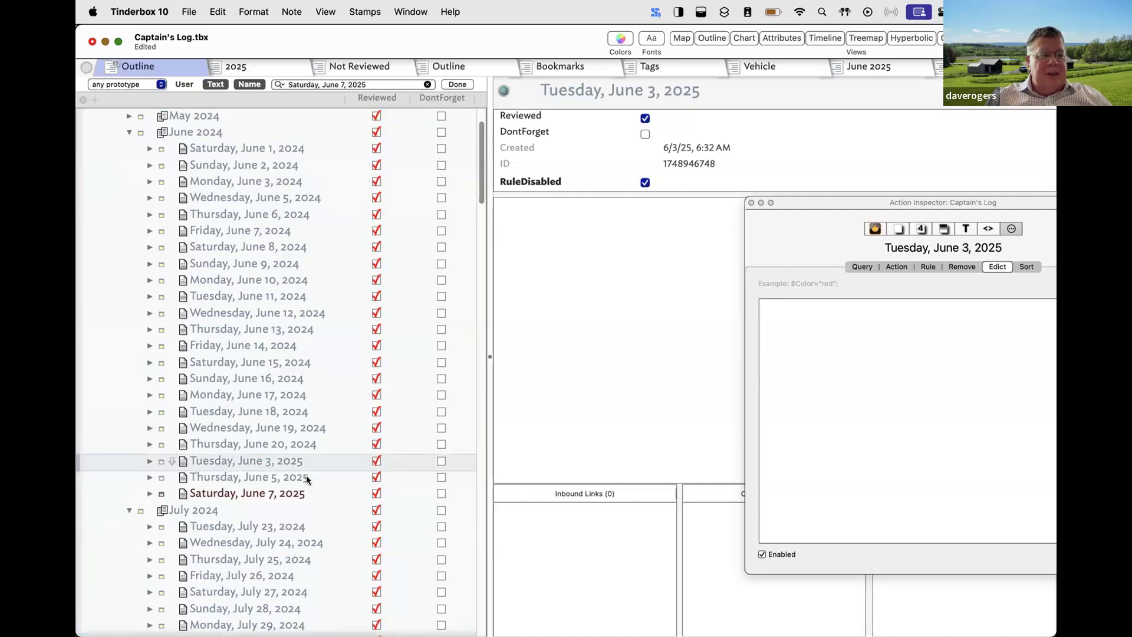
key("BackSpace")
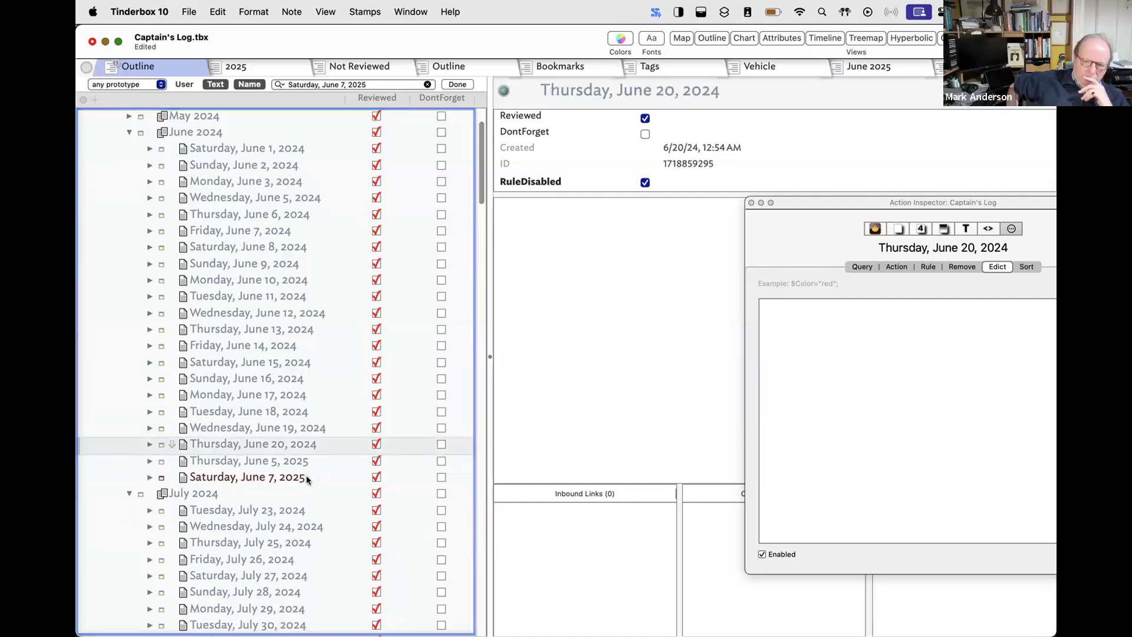
left_click_drag(306, 464, 299, 462)
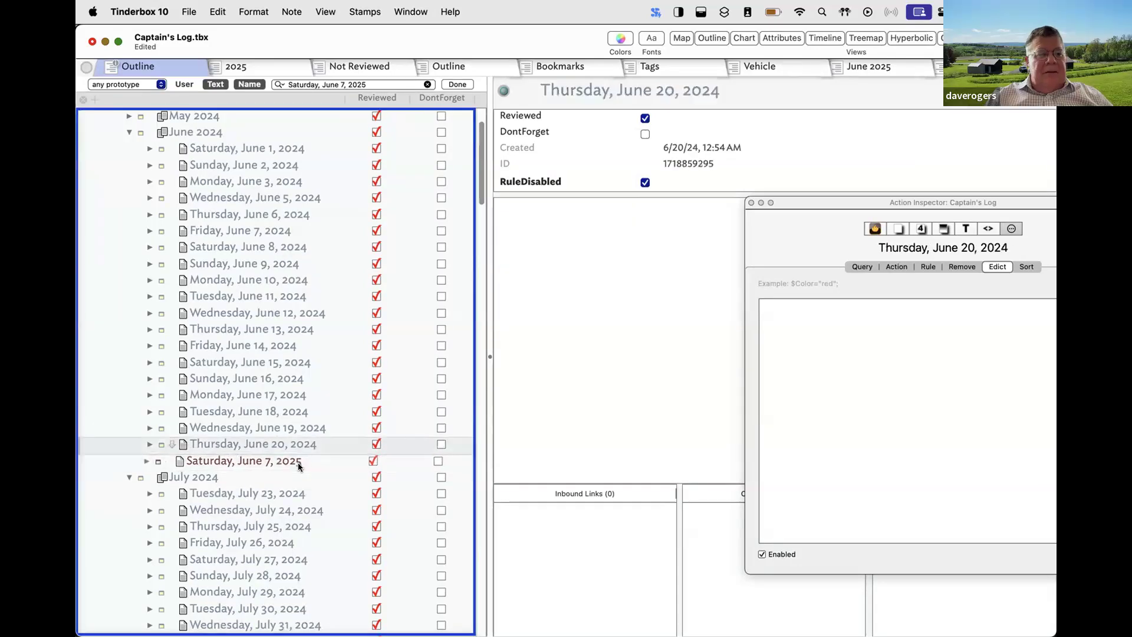
left_click(274, 408)
Collapse the June through November 2024 month notes in the outline.
scroll(154, 175, "up", 1)
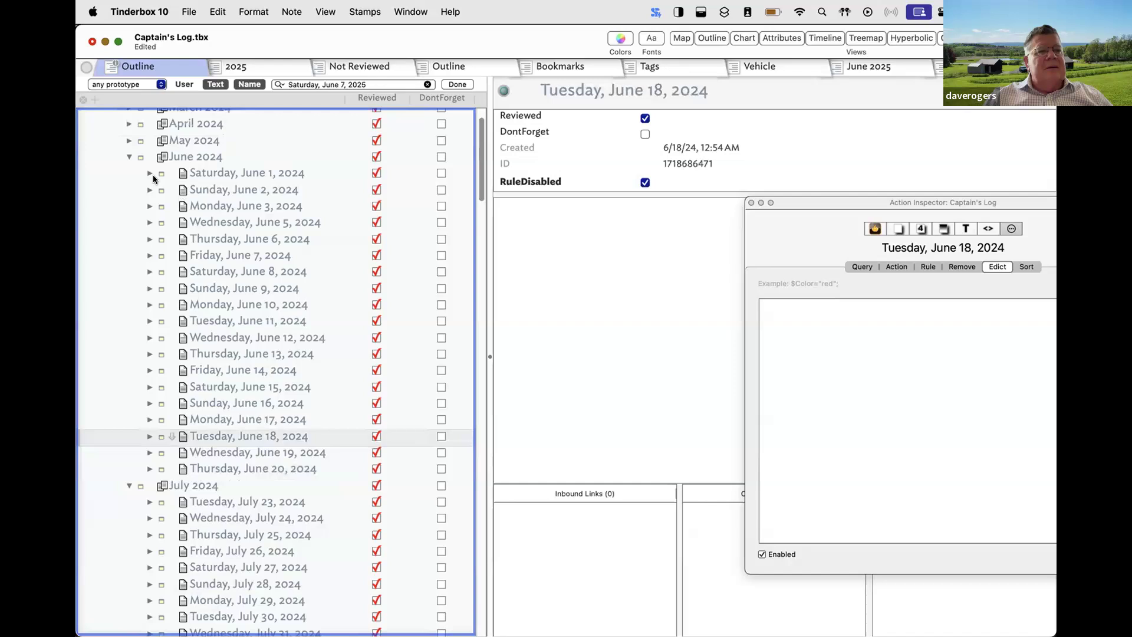
left_click(127, 156)
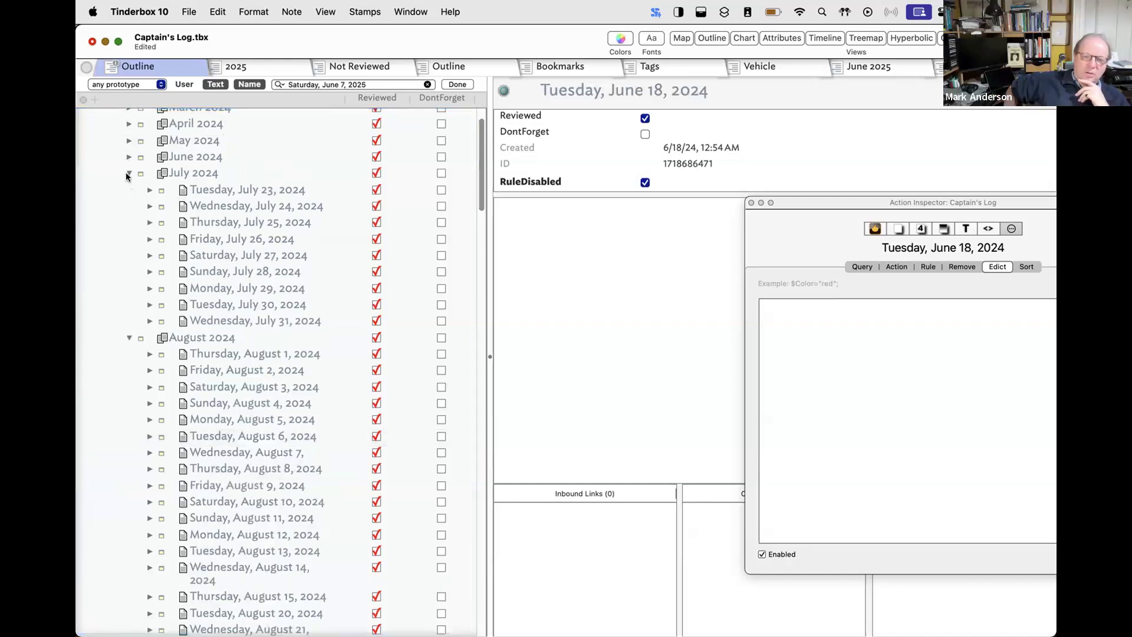
left_click(126, 172)
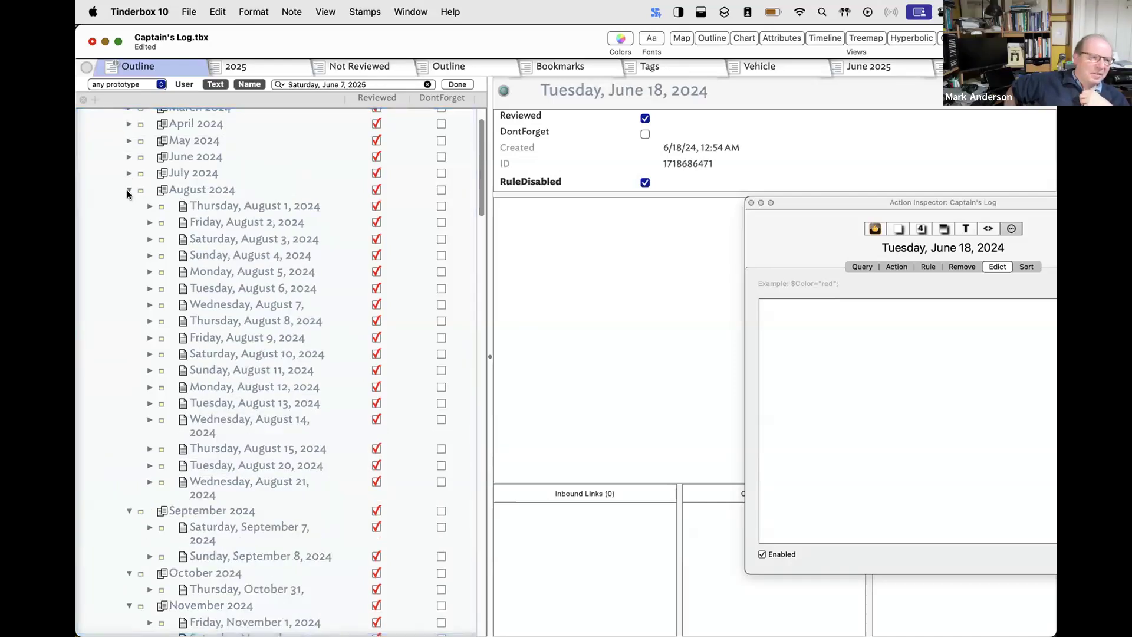
left_click(128, 189)
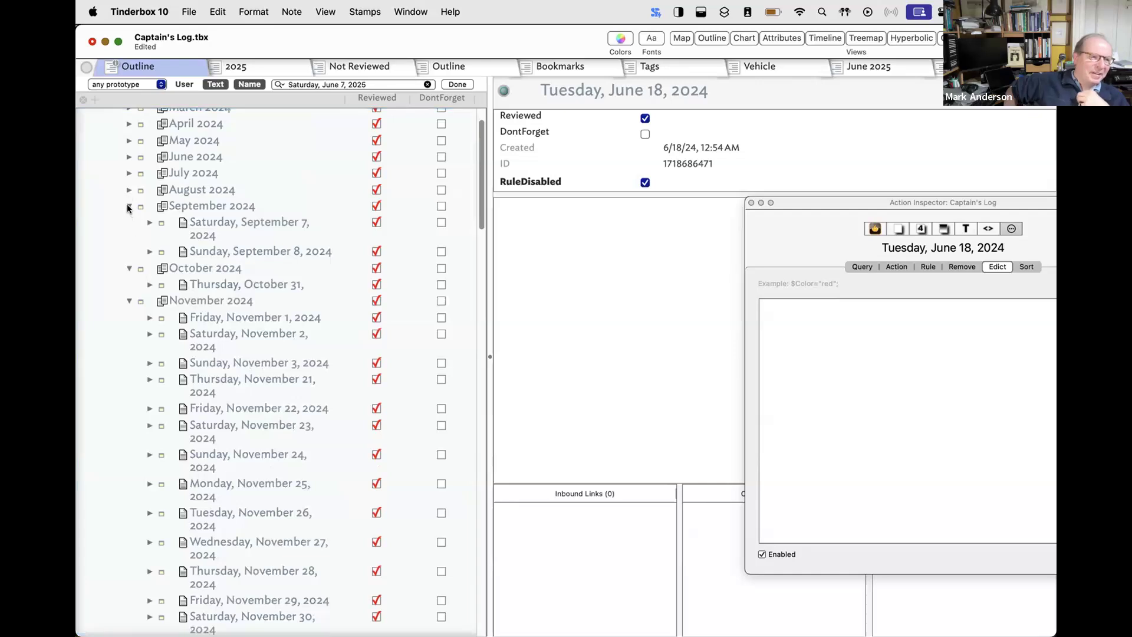
left_click(129, 206)
left_click(129, 222)
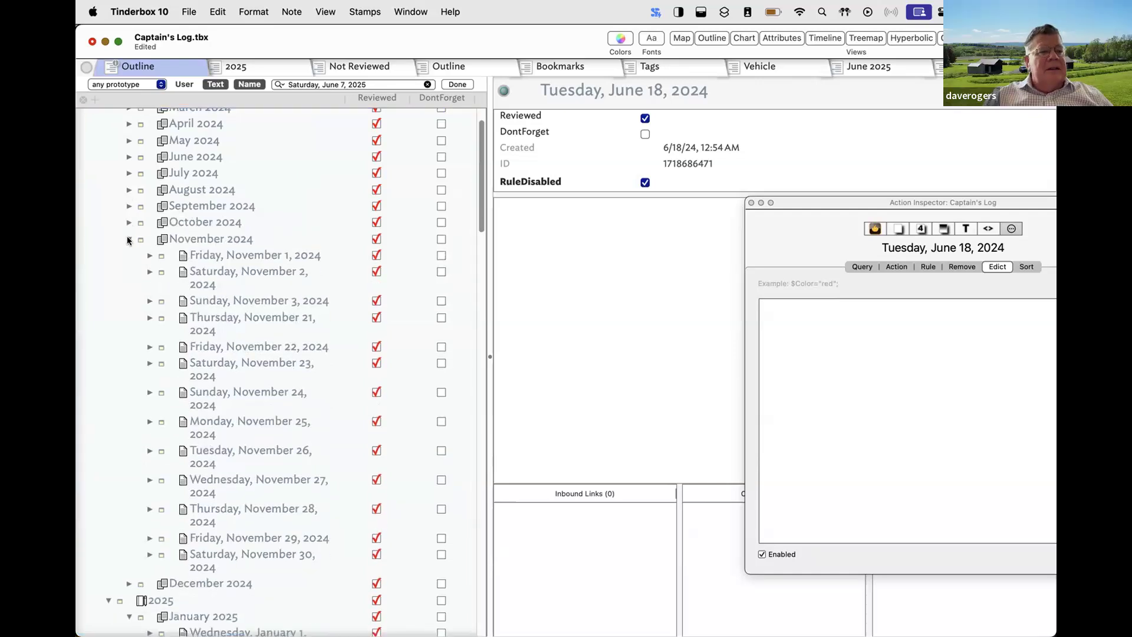
left_click(128, 240)
Collapse the January 2025 and February 2025 month notes.
scroll(129, 328, "down", 2)
scroll(129, 328, "down", 3)
scroll(127, 252, "up", 3)
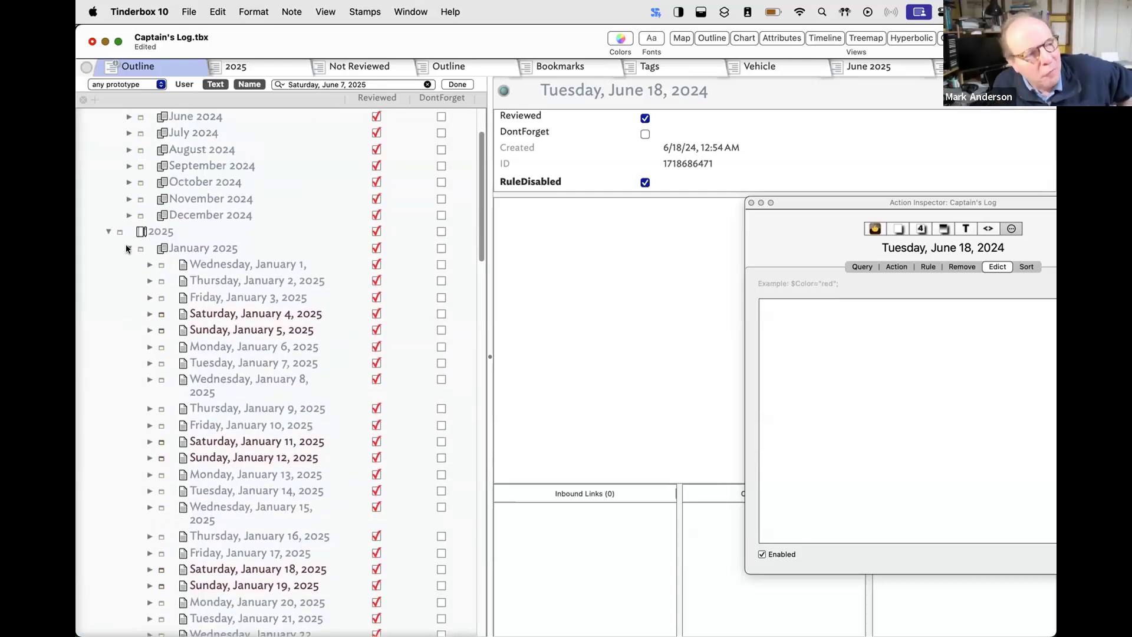
left_click(128, 248)
left_click(128, 265)
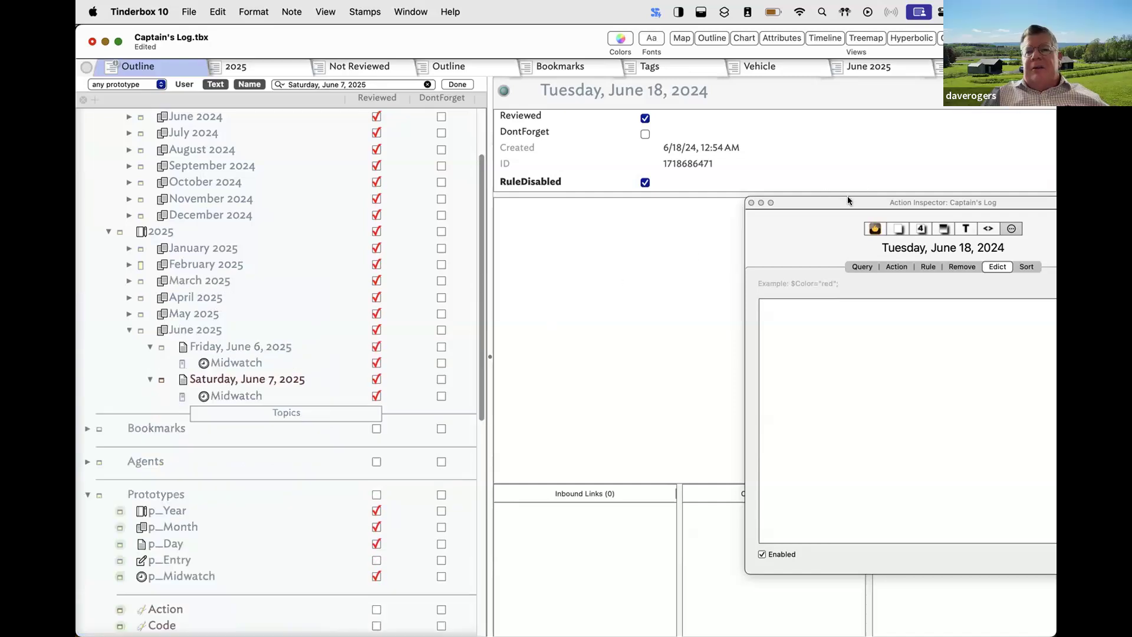
Move the inspector fully into view and show the document's agents and rules activity.
left_click_drag(849, 203, 578, 145)
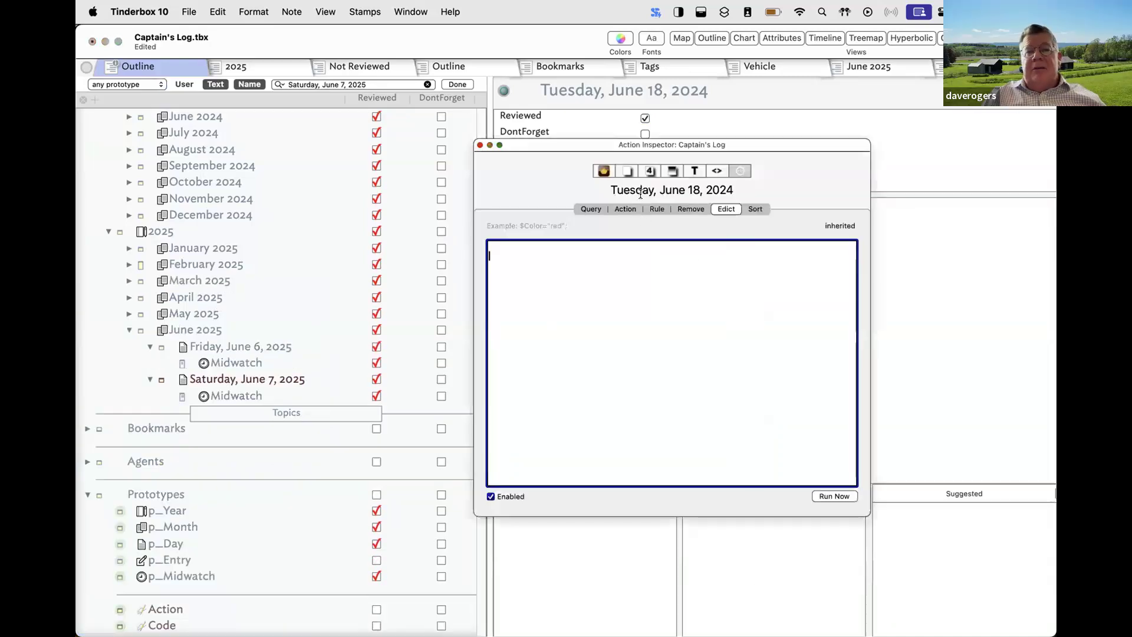
left_click(602, 171)
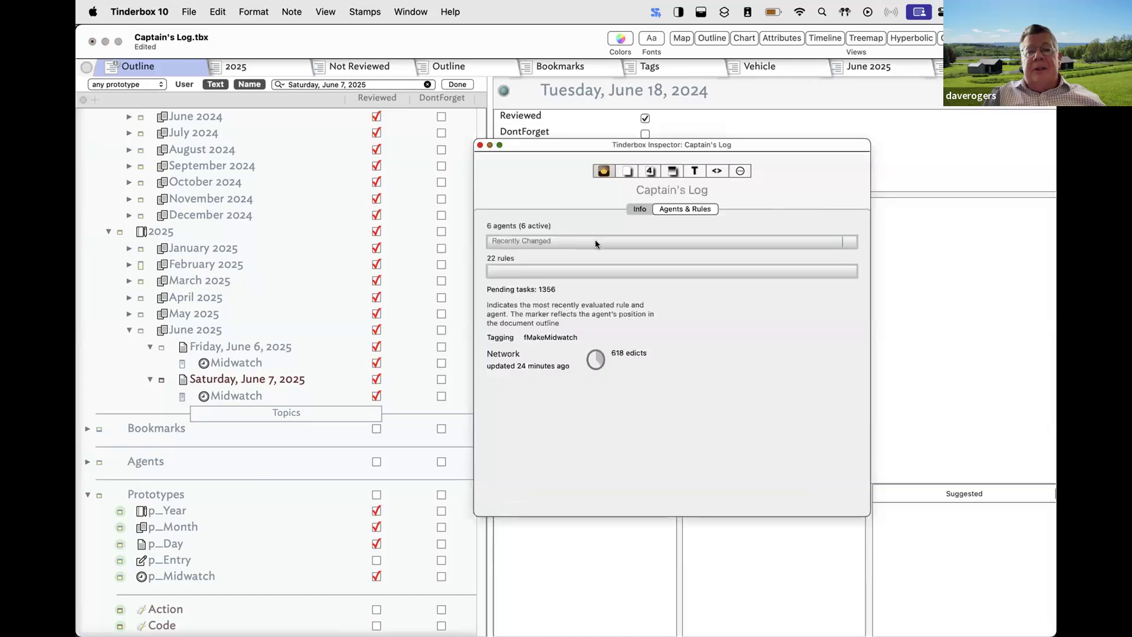